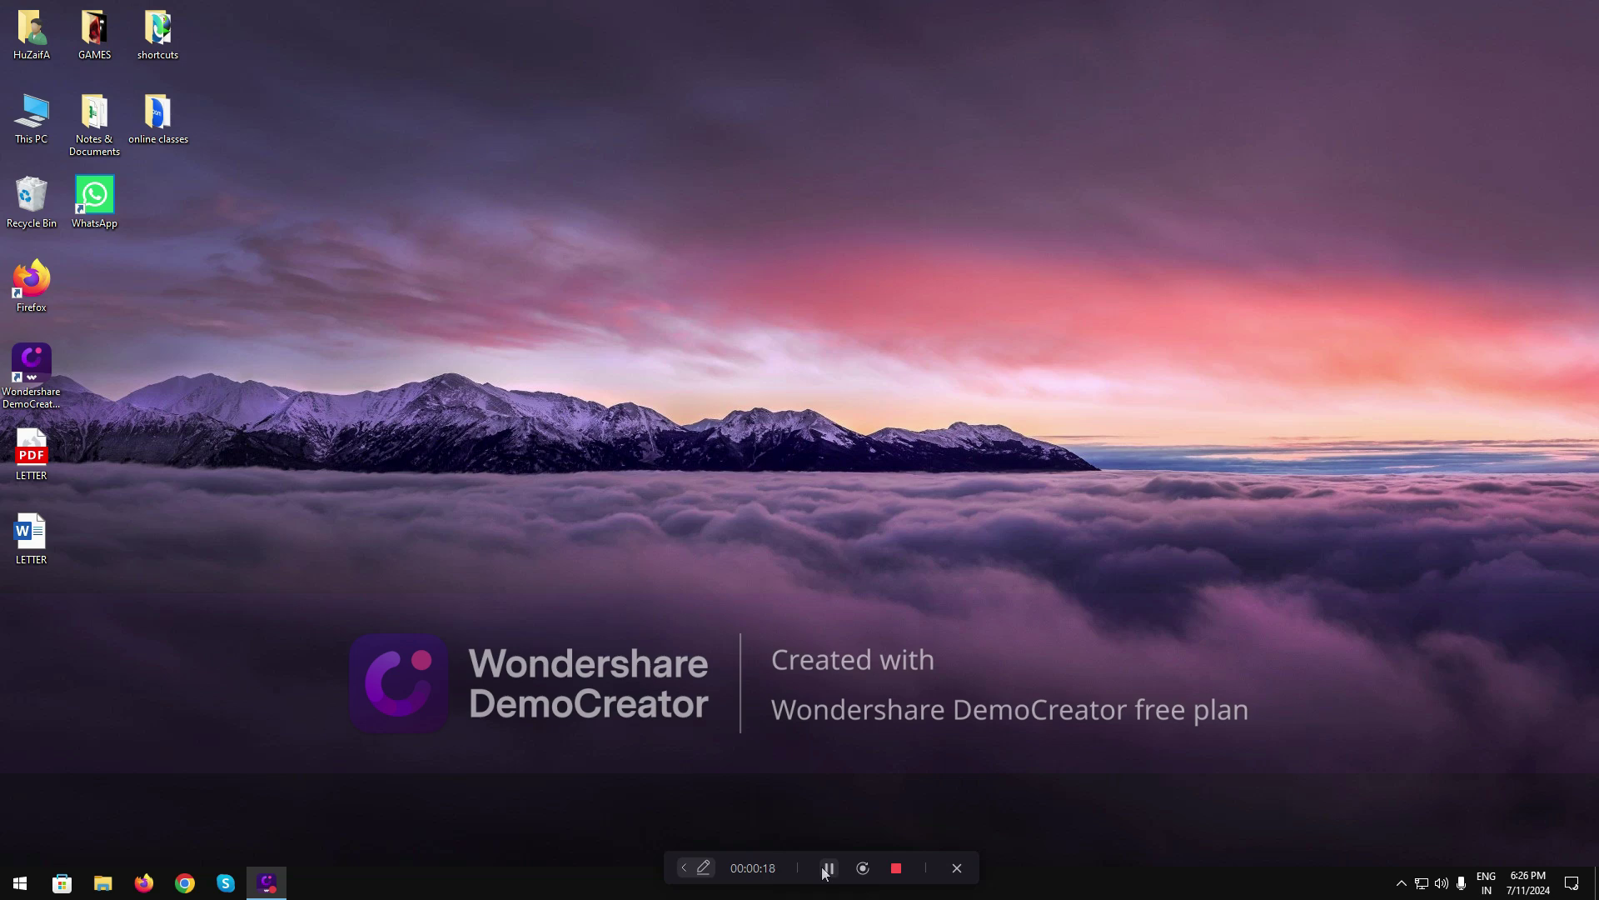
- Open the LETTER Word document from the Desktop folder in the file explorer and dismiss the licence notice
double_click(25, 131)
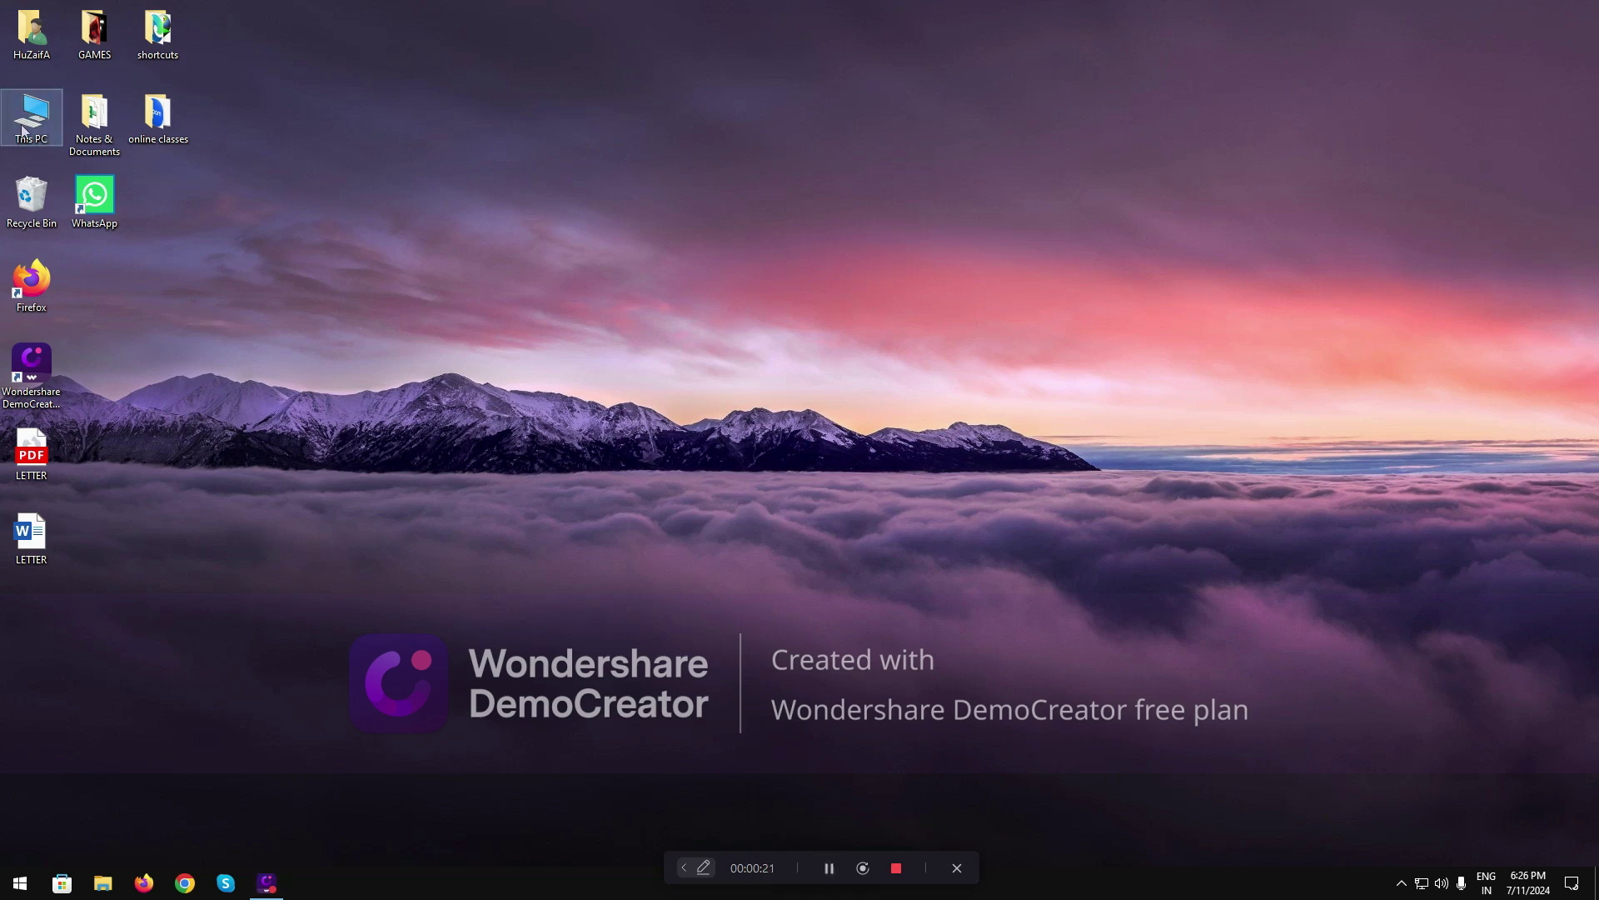
click(62, 131)
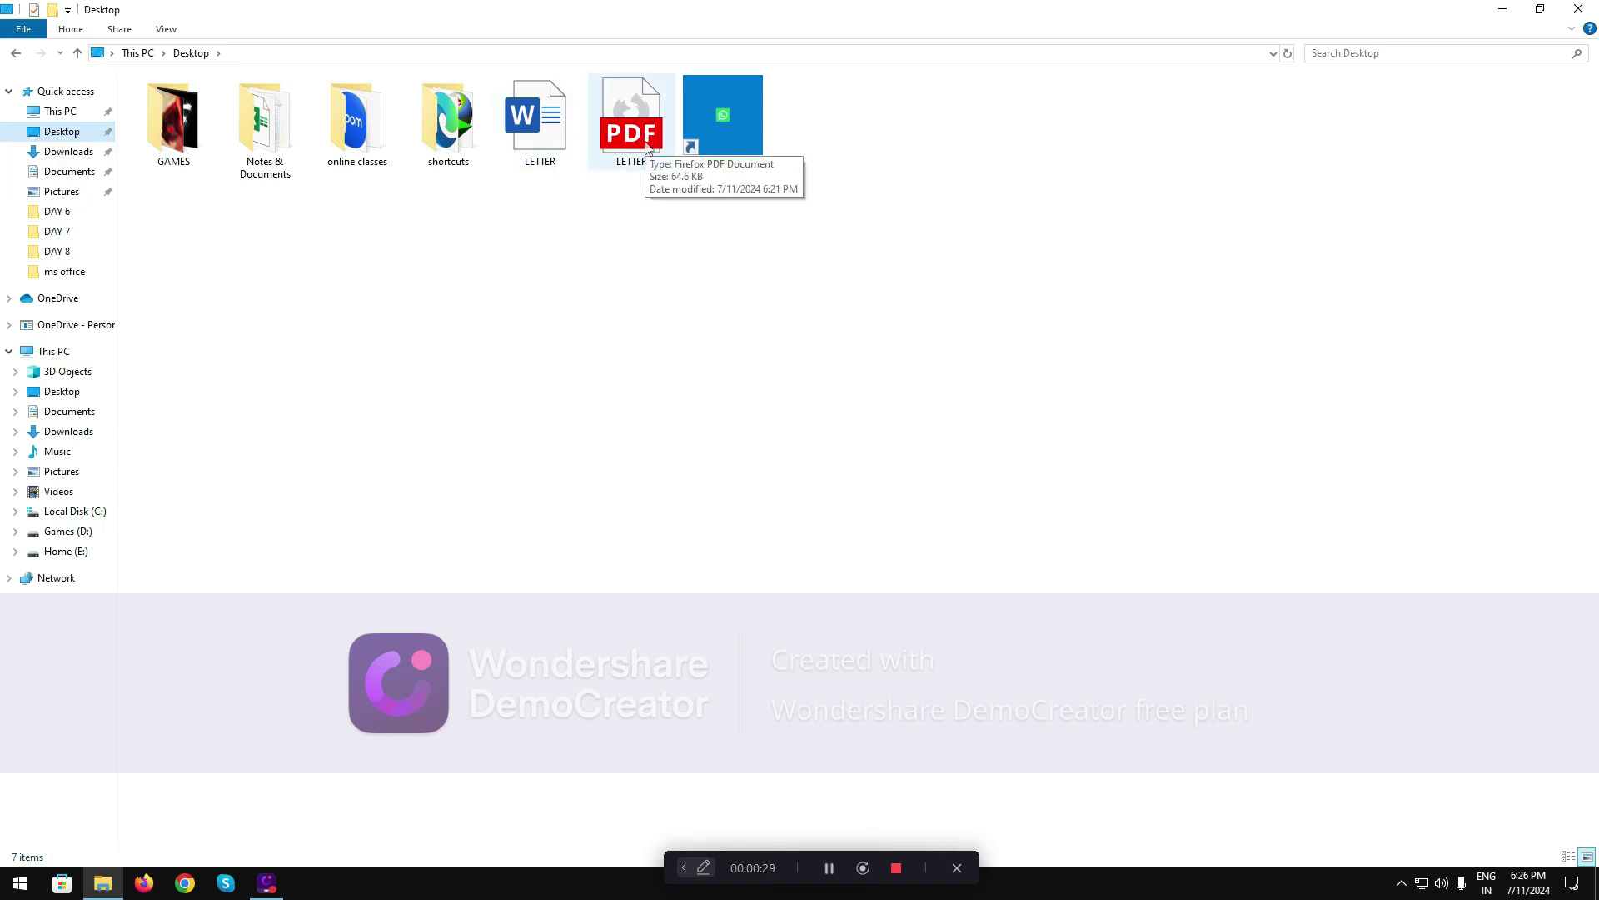
double_click(558, 143)
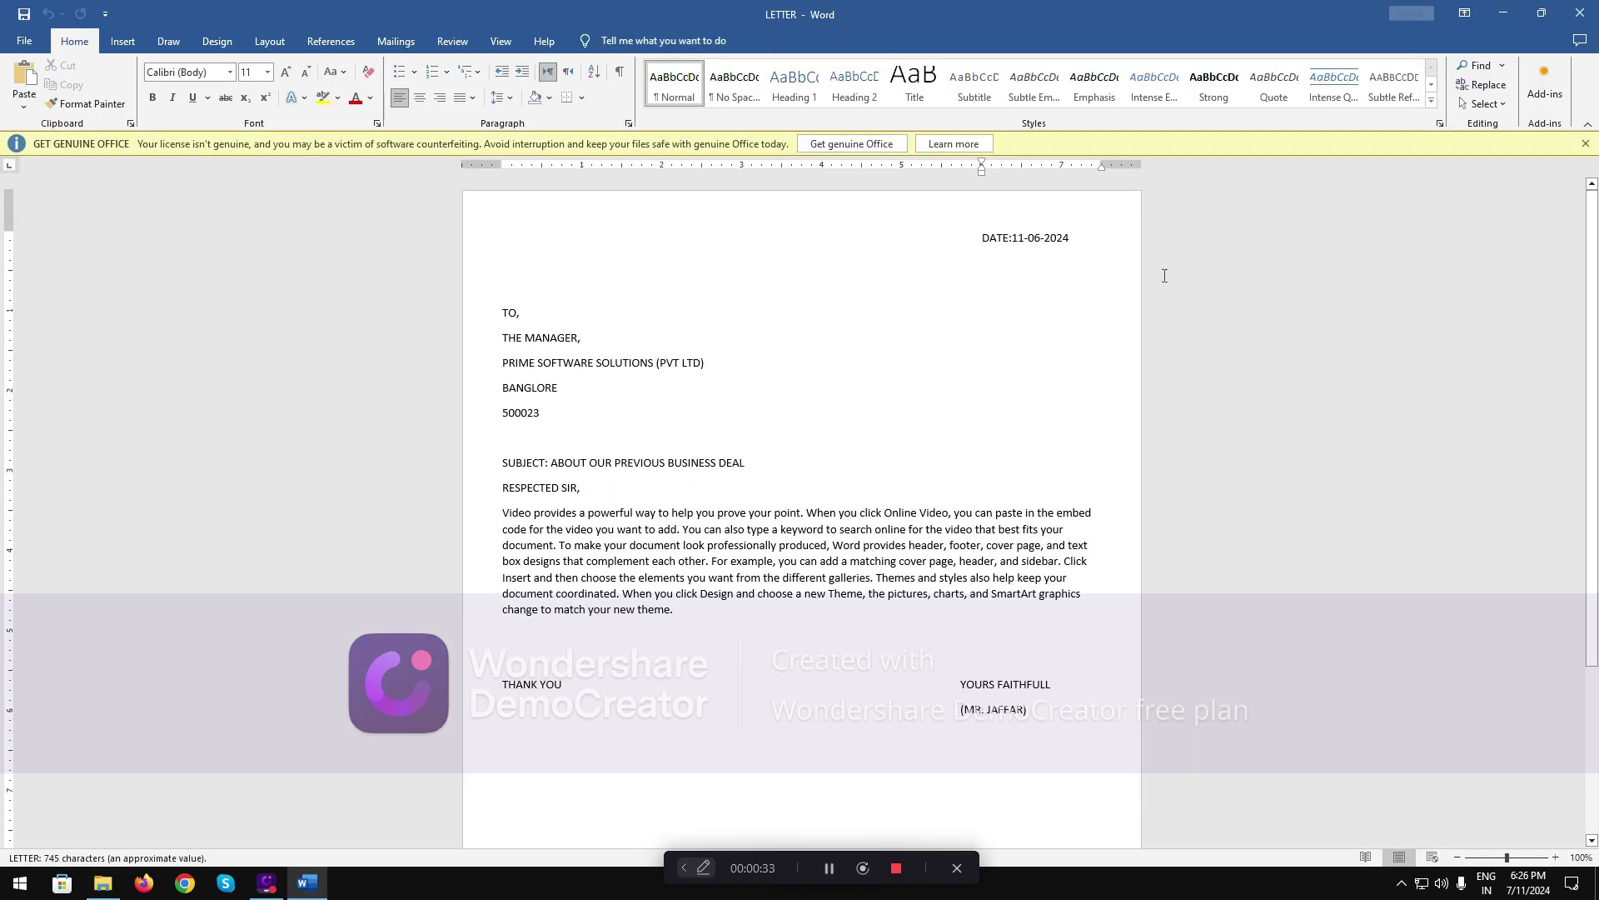
click(1585, 143)
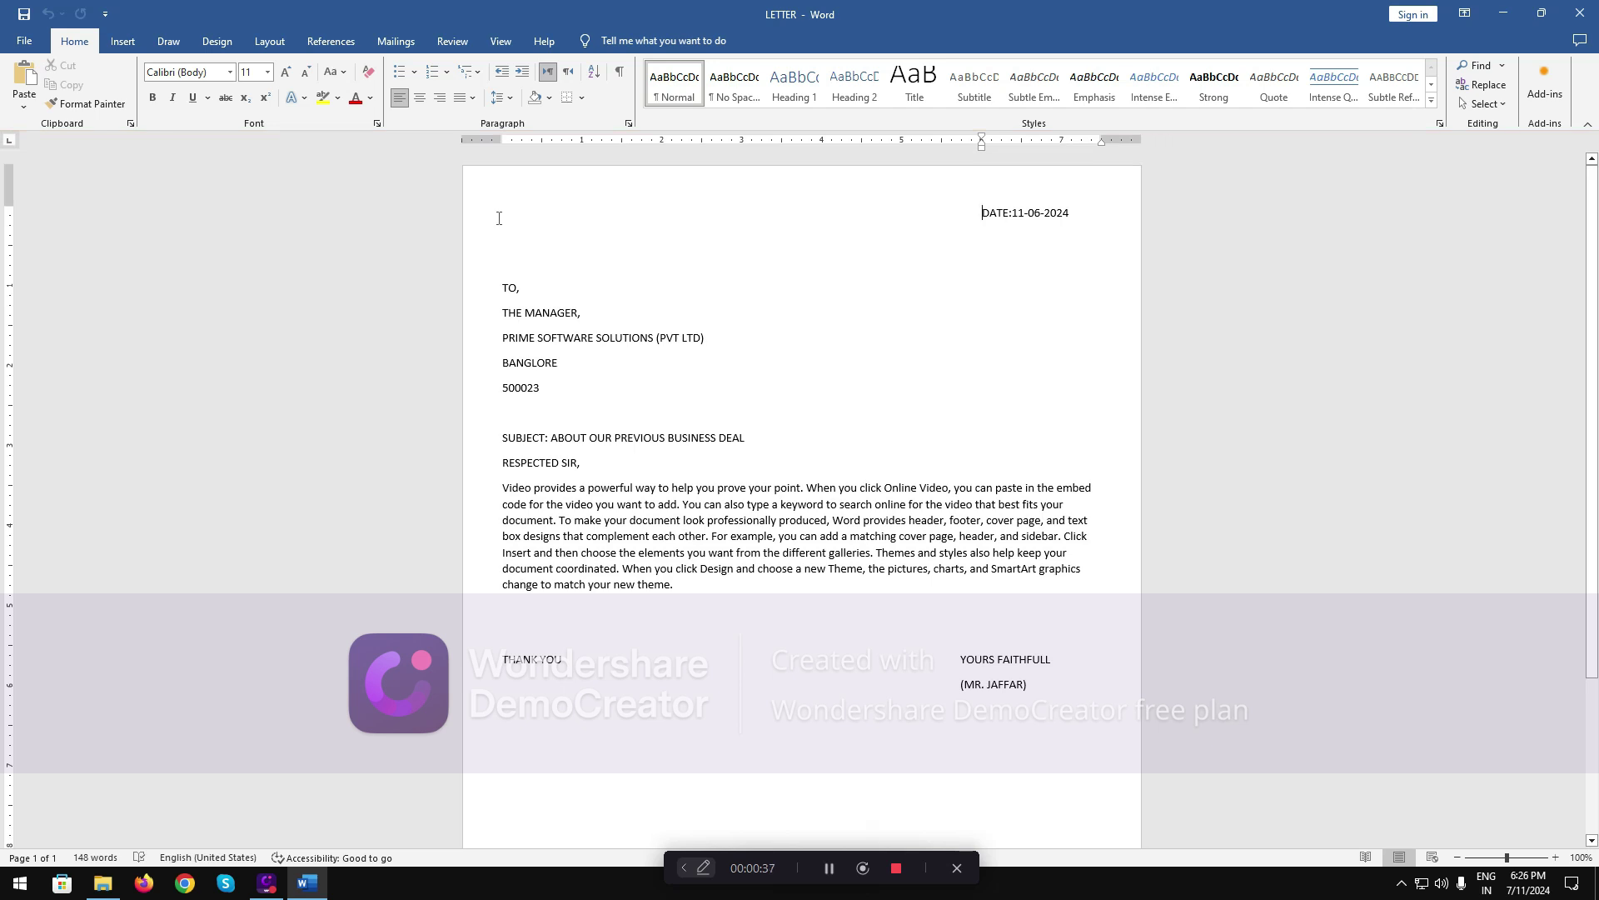
- Change the whole letter's text from the date to the signature to Sentence case
drag(498, 209, 1071, 710)
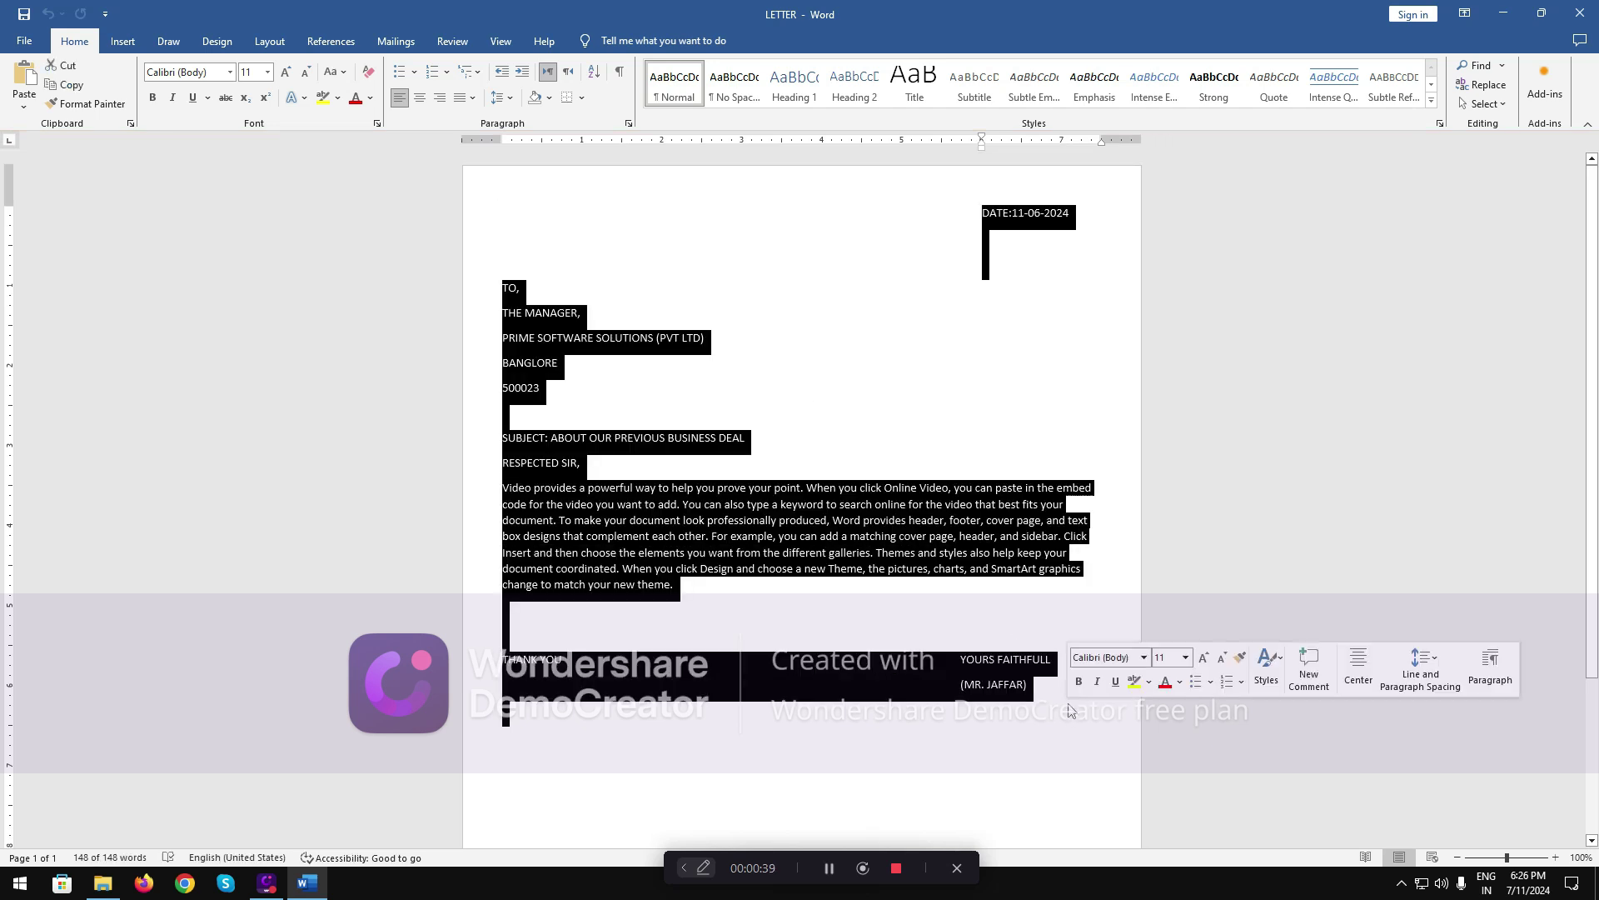
click(342, 78)
click(345, 78)
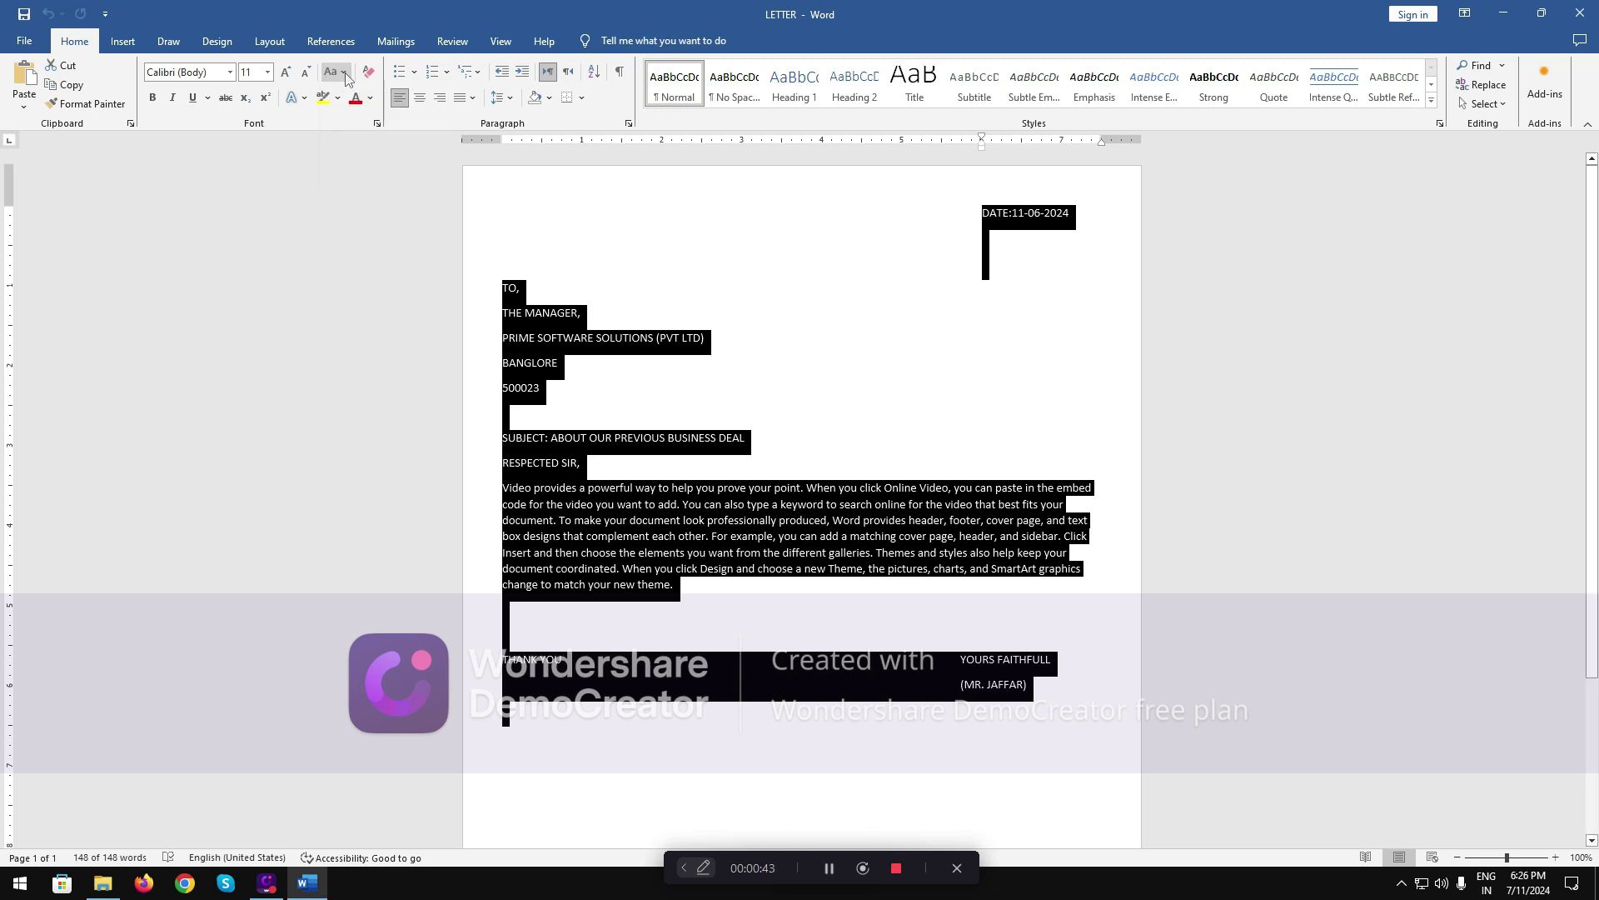
click(345, 78)
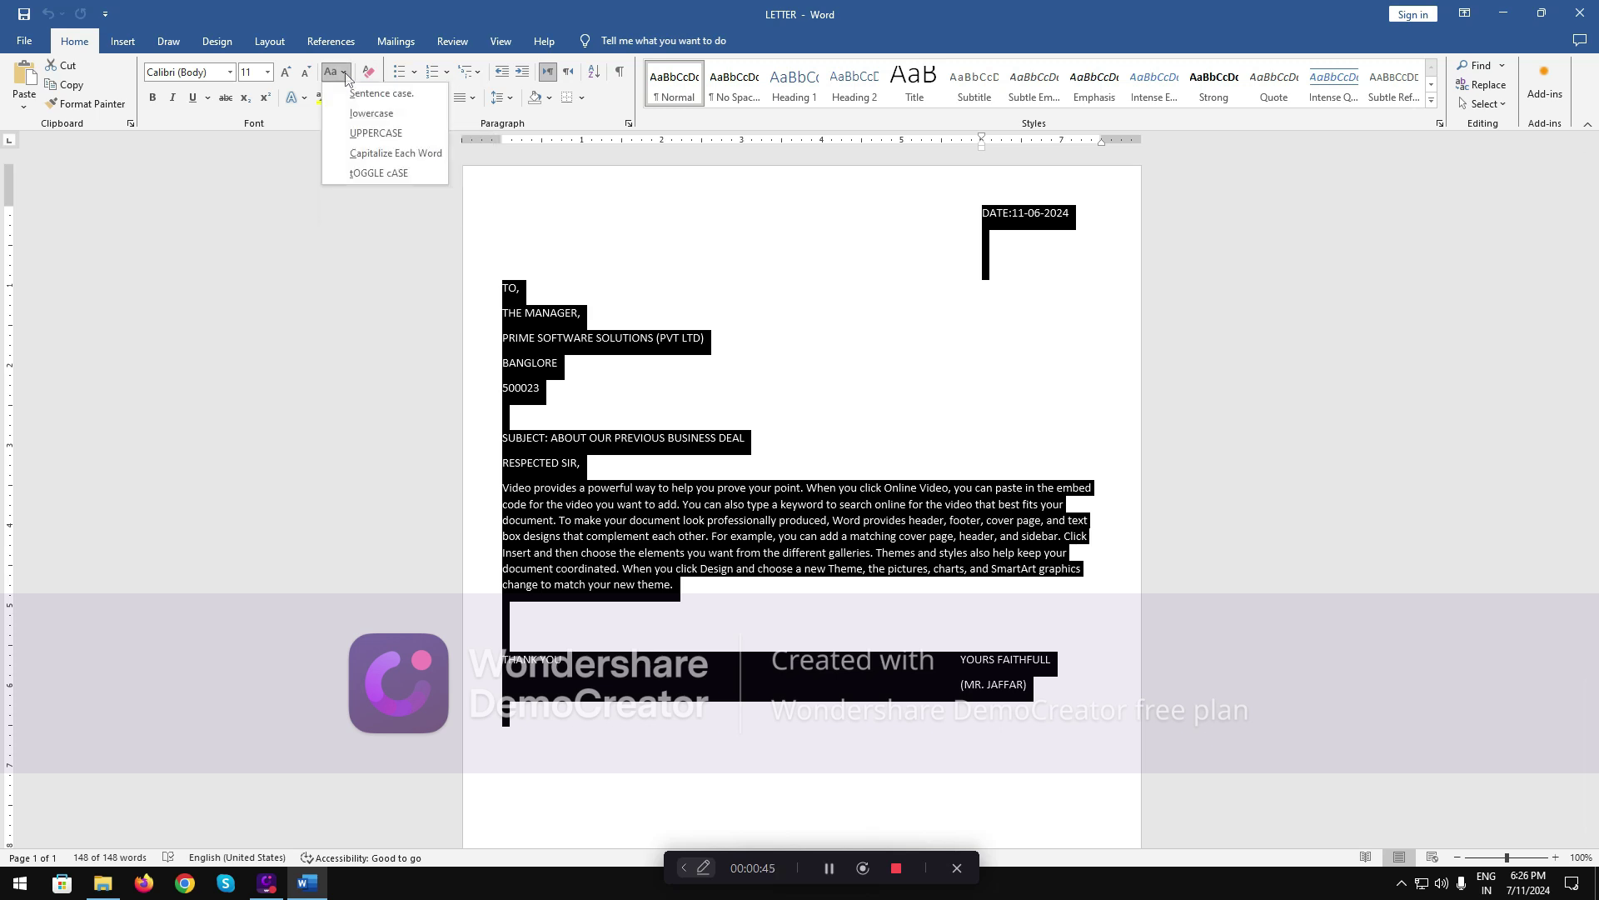
click(376, 96)
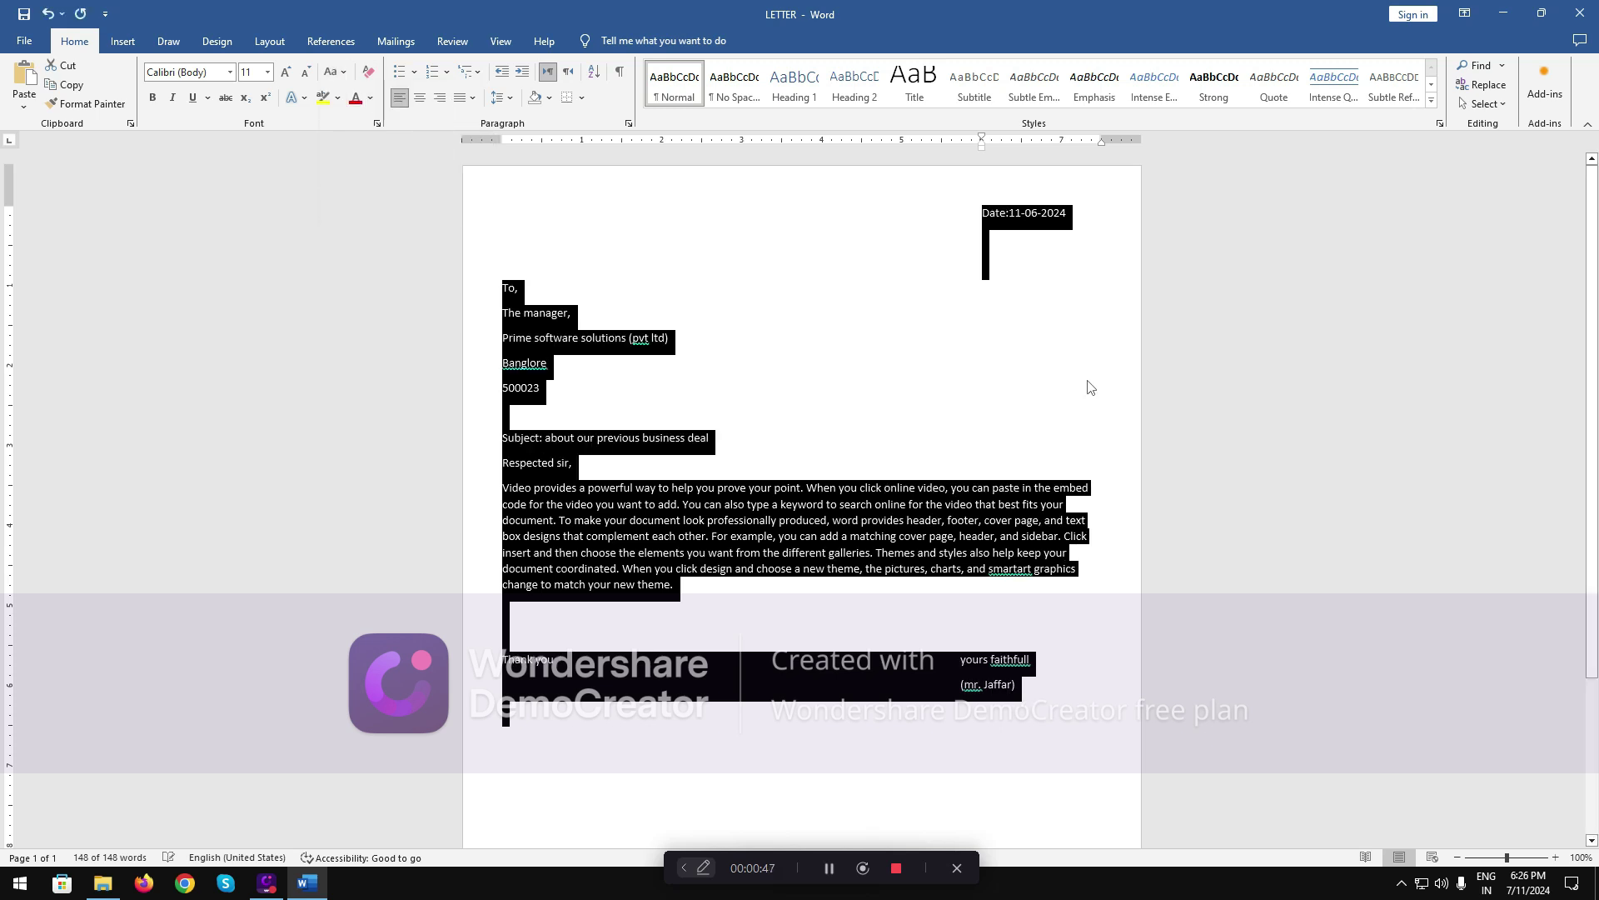
click(1038, 396)
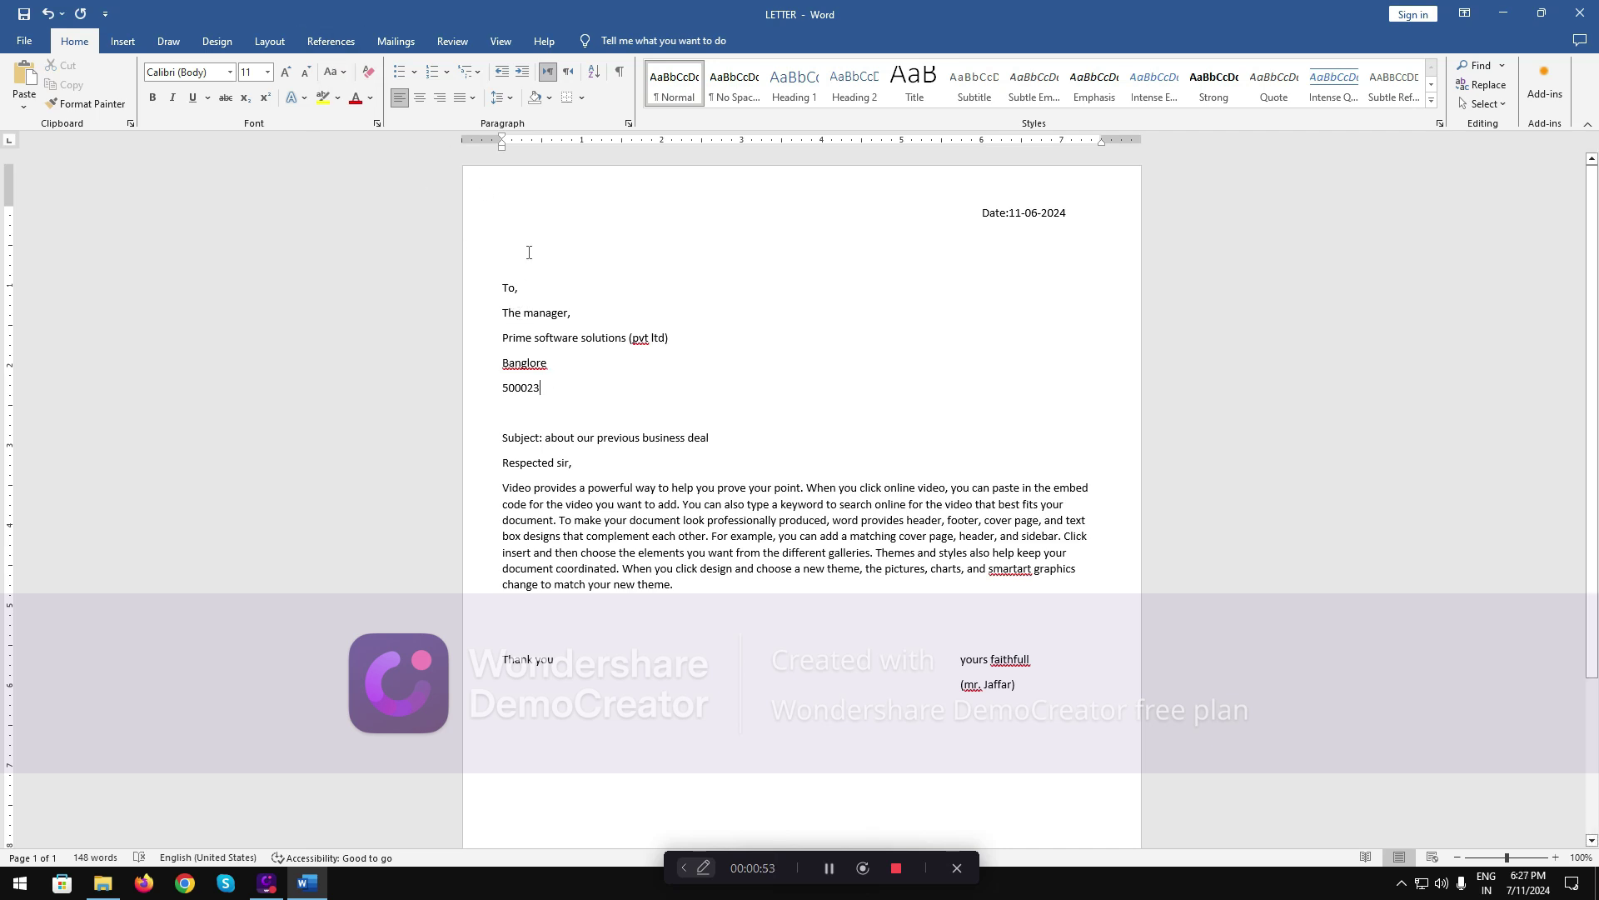
- Change the case of all text in the letter to Capitalize Each Word
key(ctrl+a)
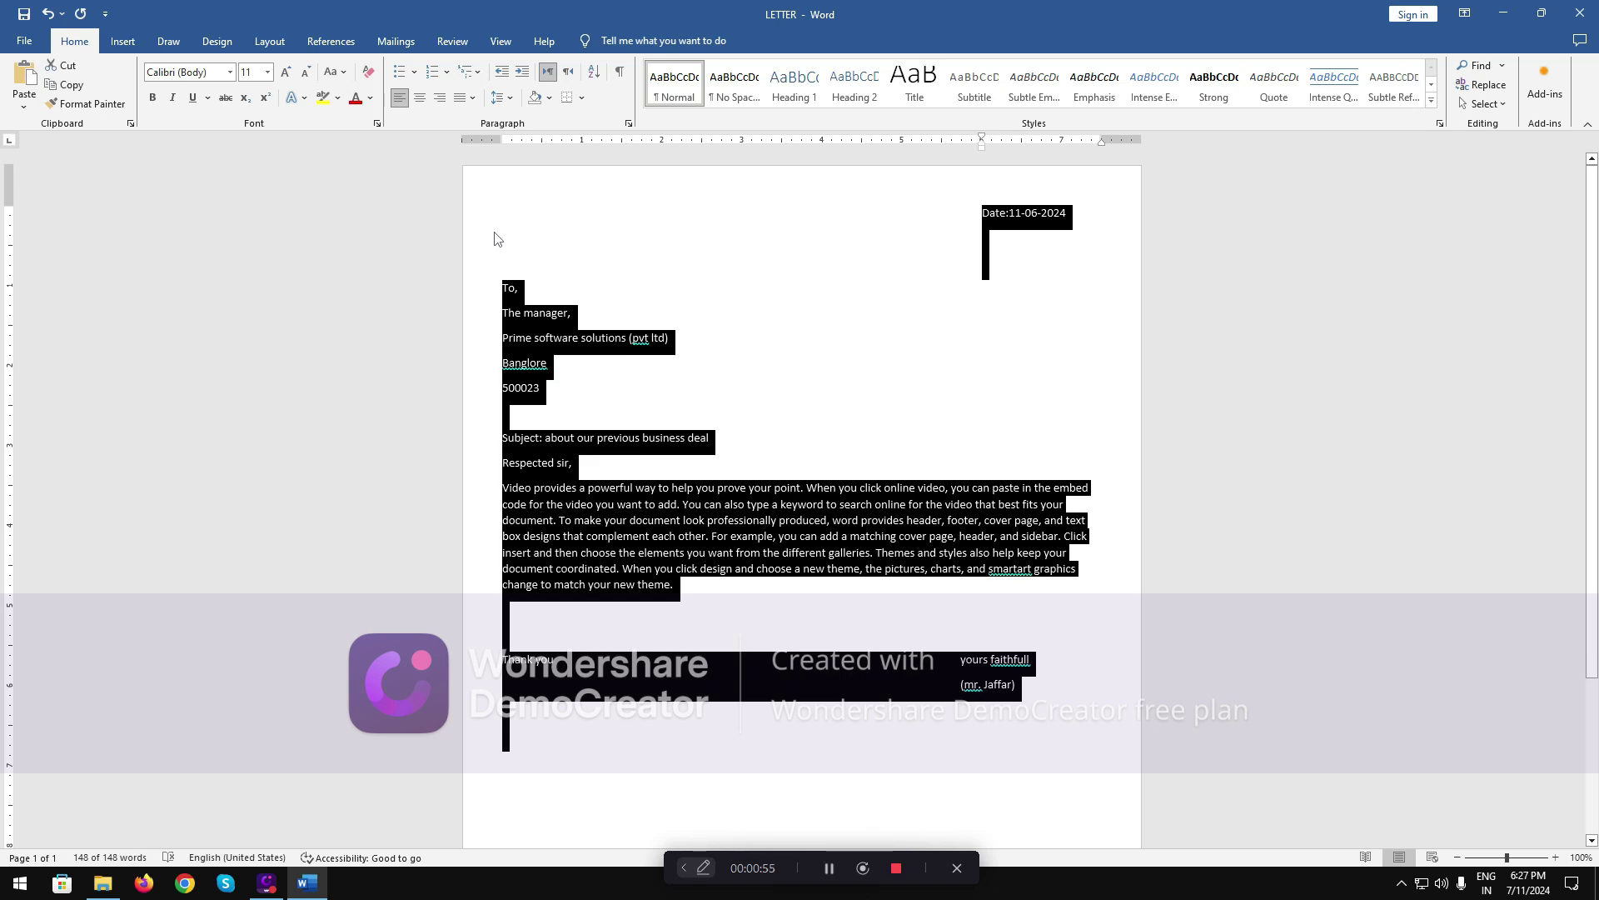
click(336, 72)
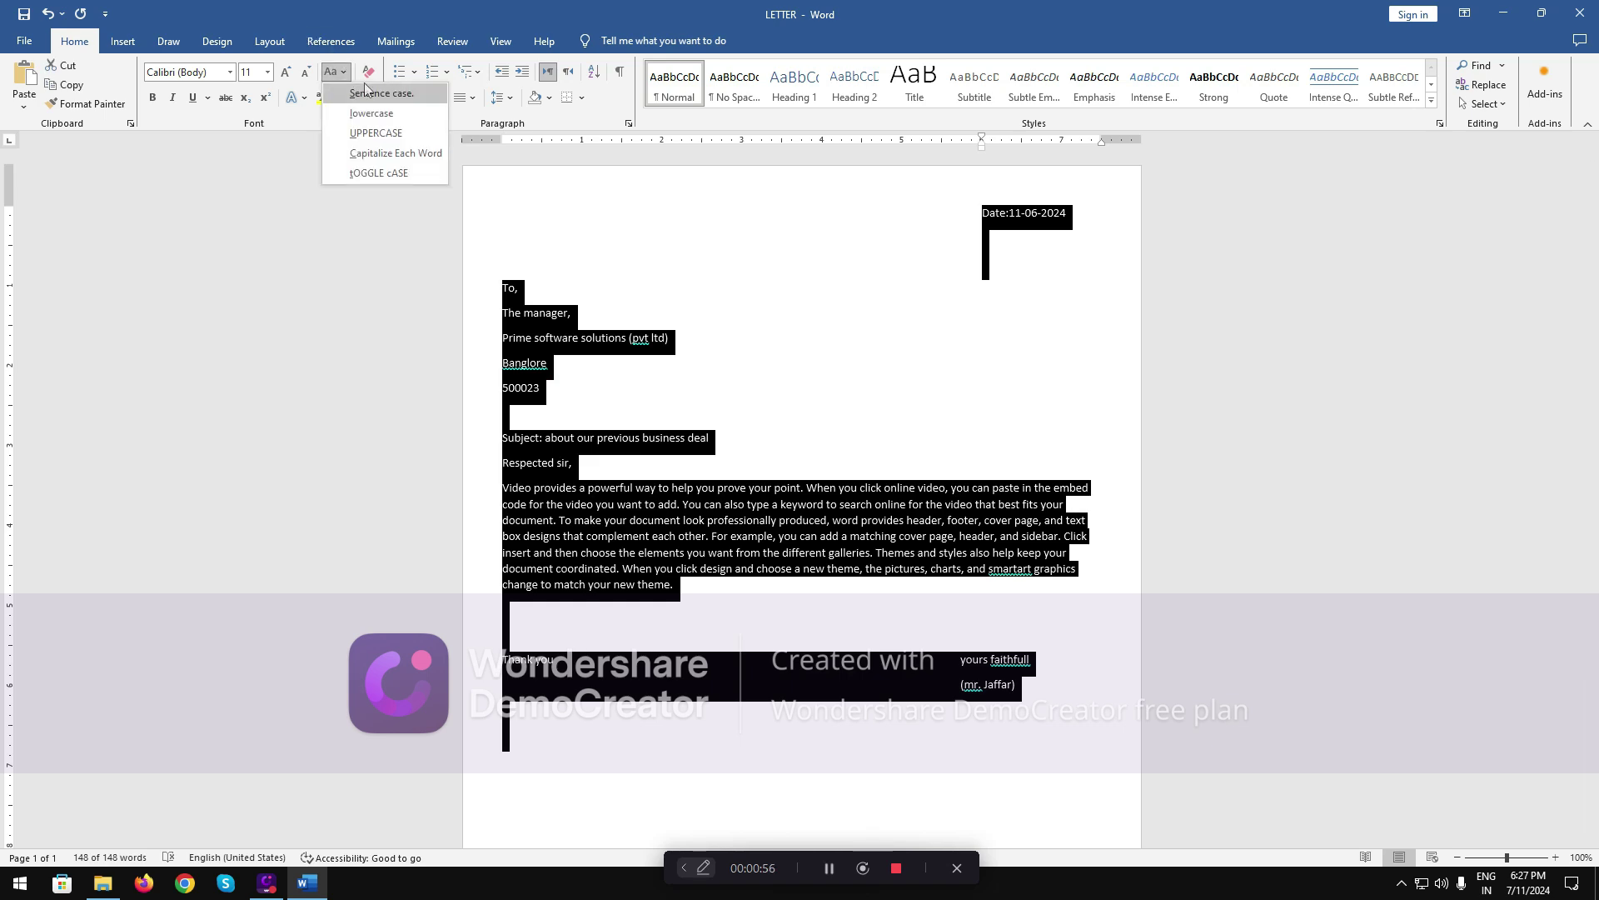
click(414, 156)
click(637, 255)
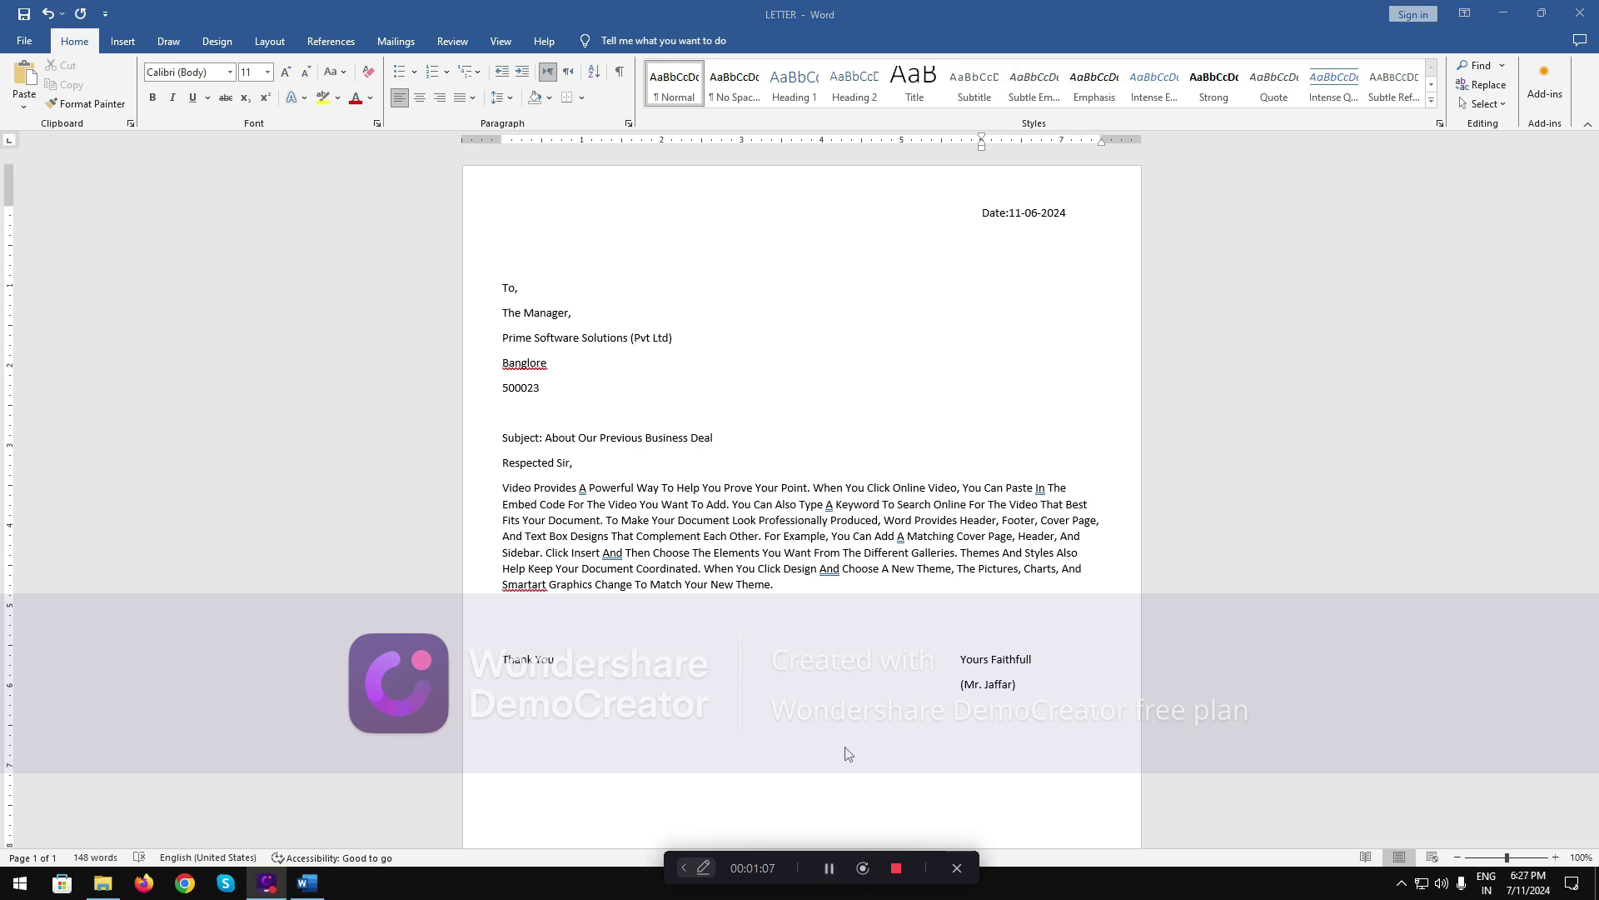
- Save the letter as a PDF named LETTER on the Desktop, replacing the existing PDF
click(33, 38)
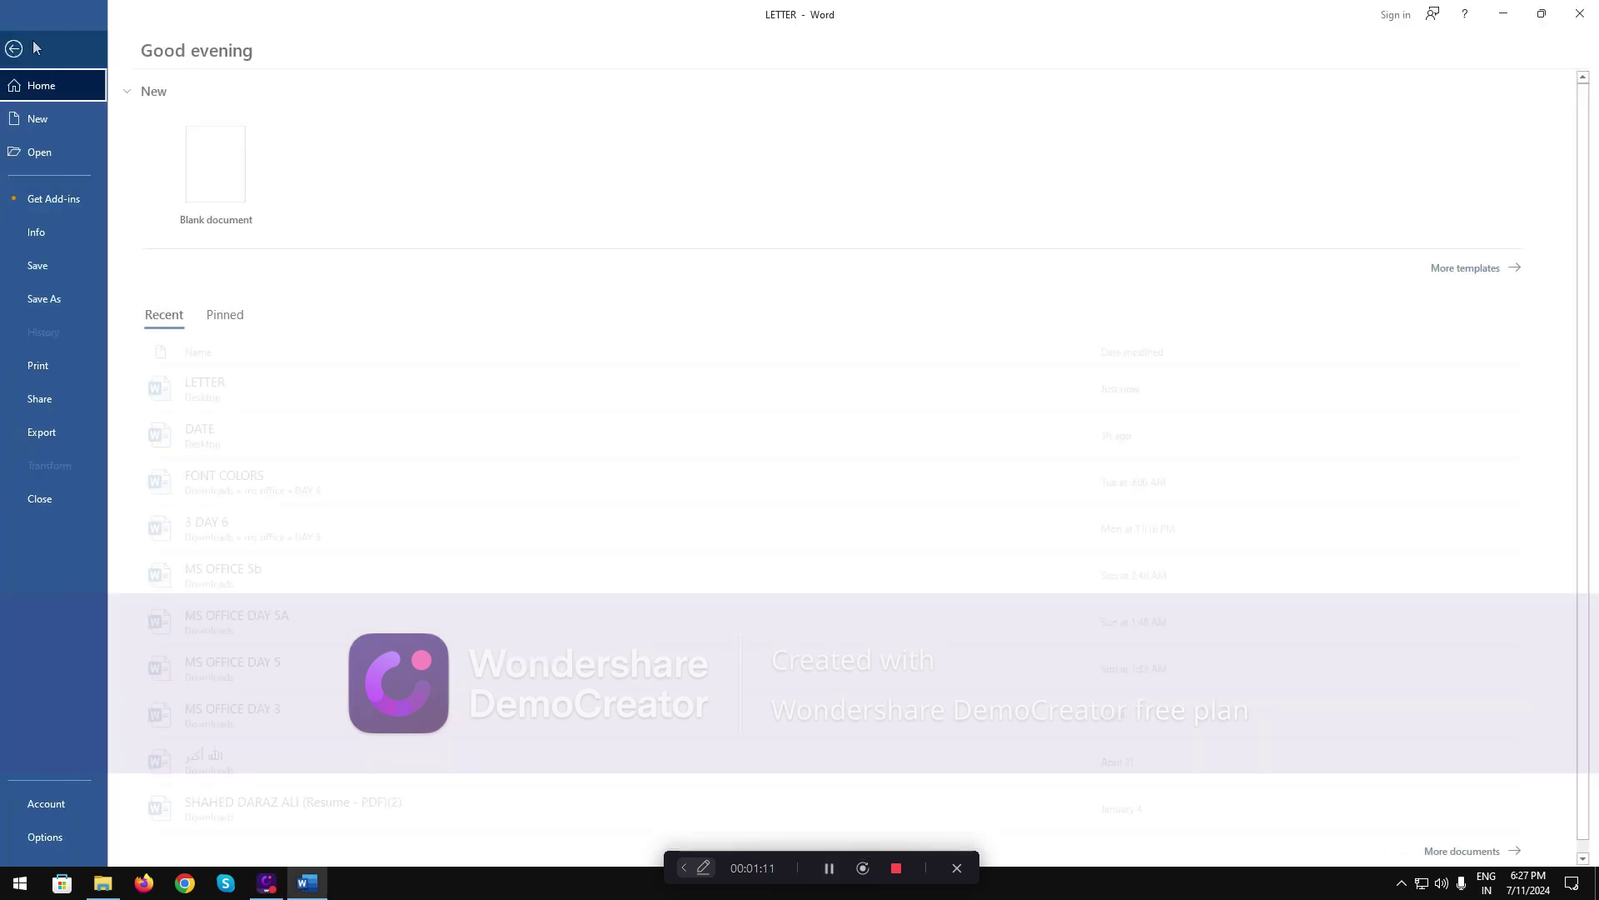
click(73, 293)
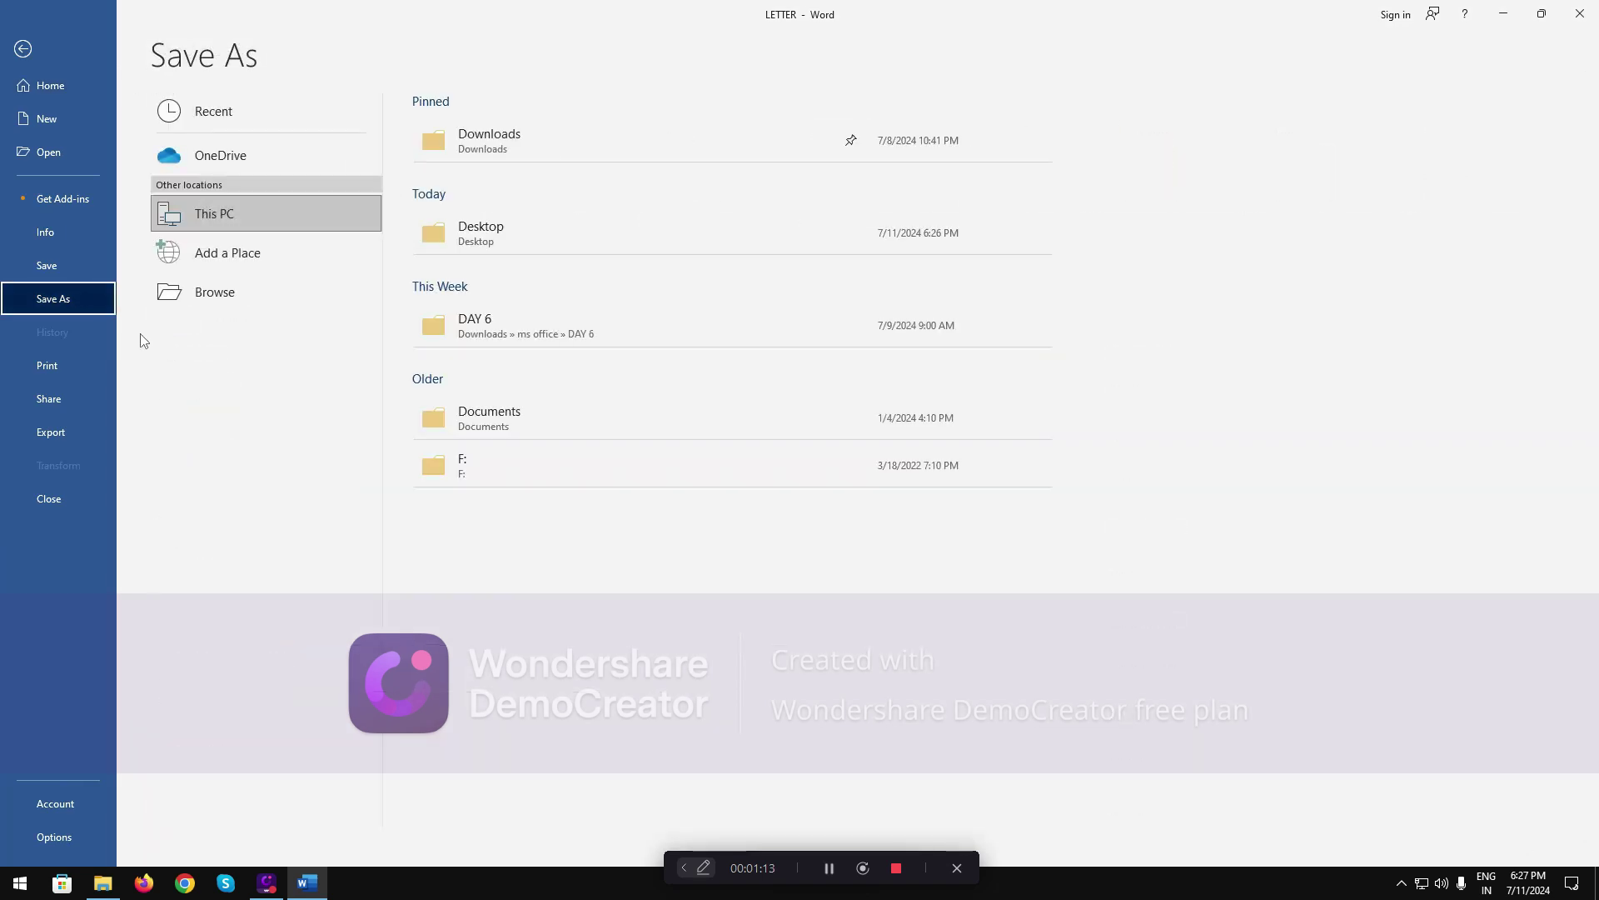
click(553, 242)
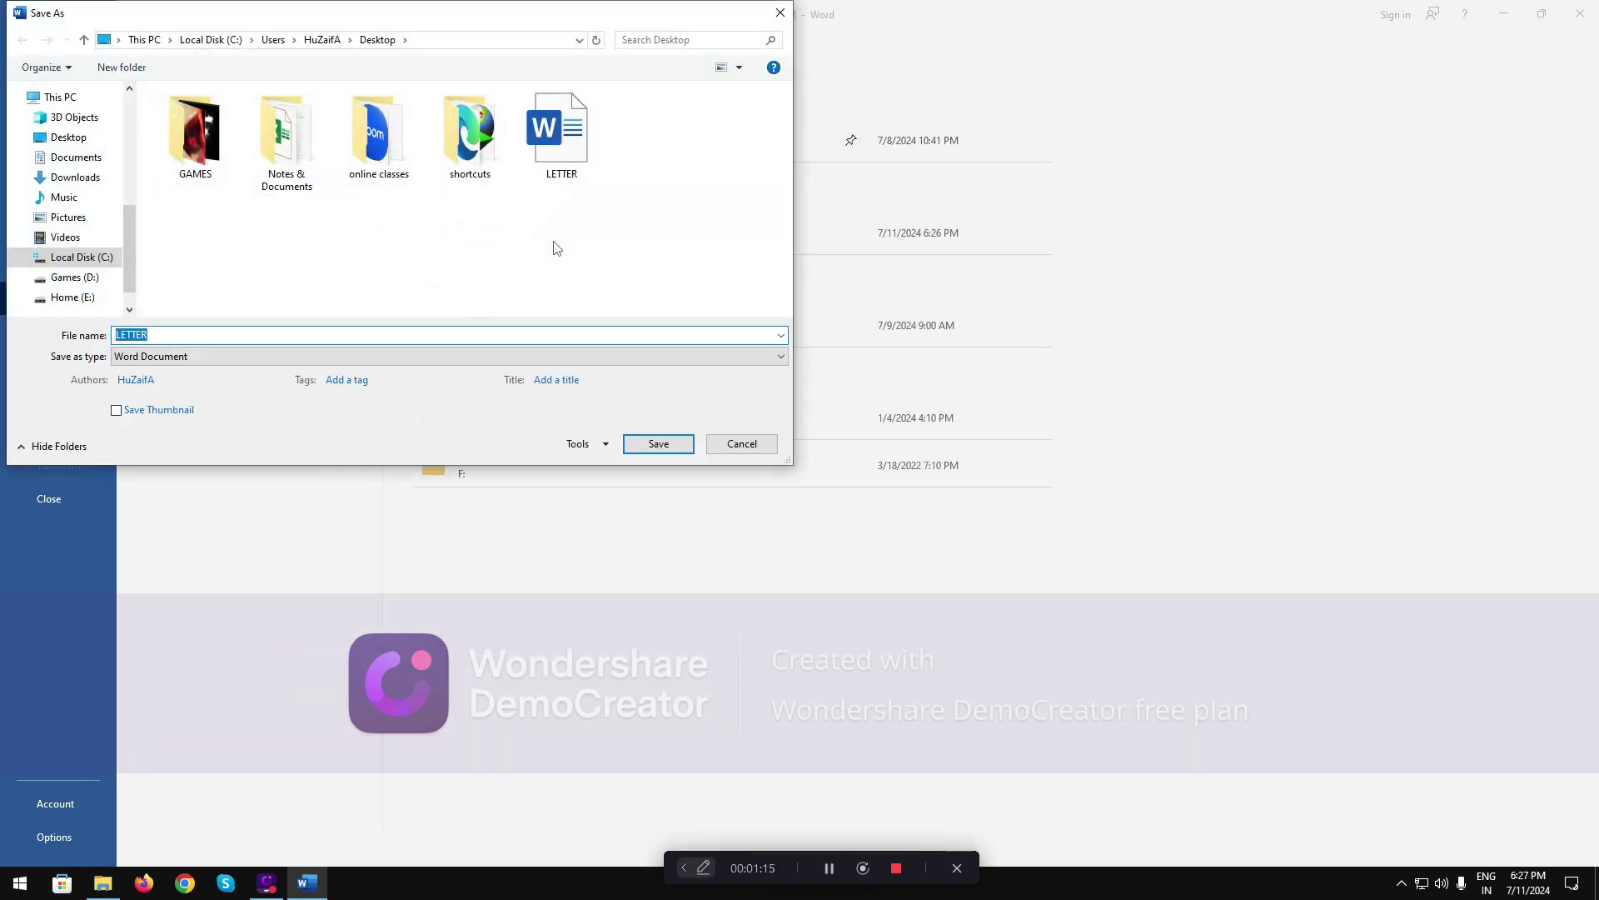
click(496, 337)
click(500, 358)
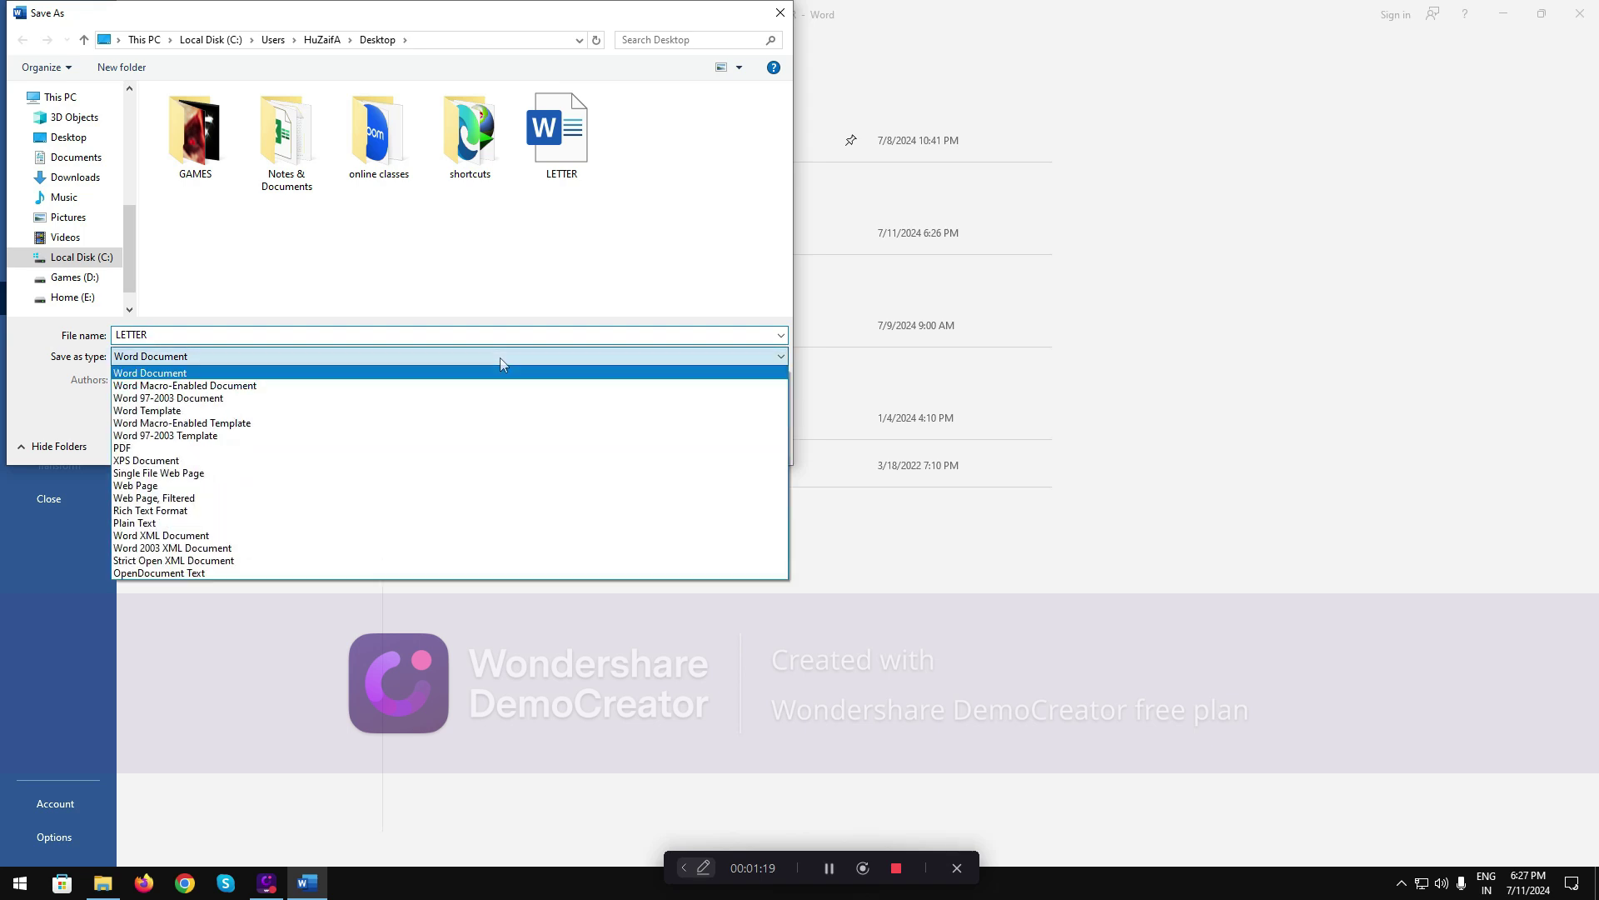
click(471, 452)
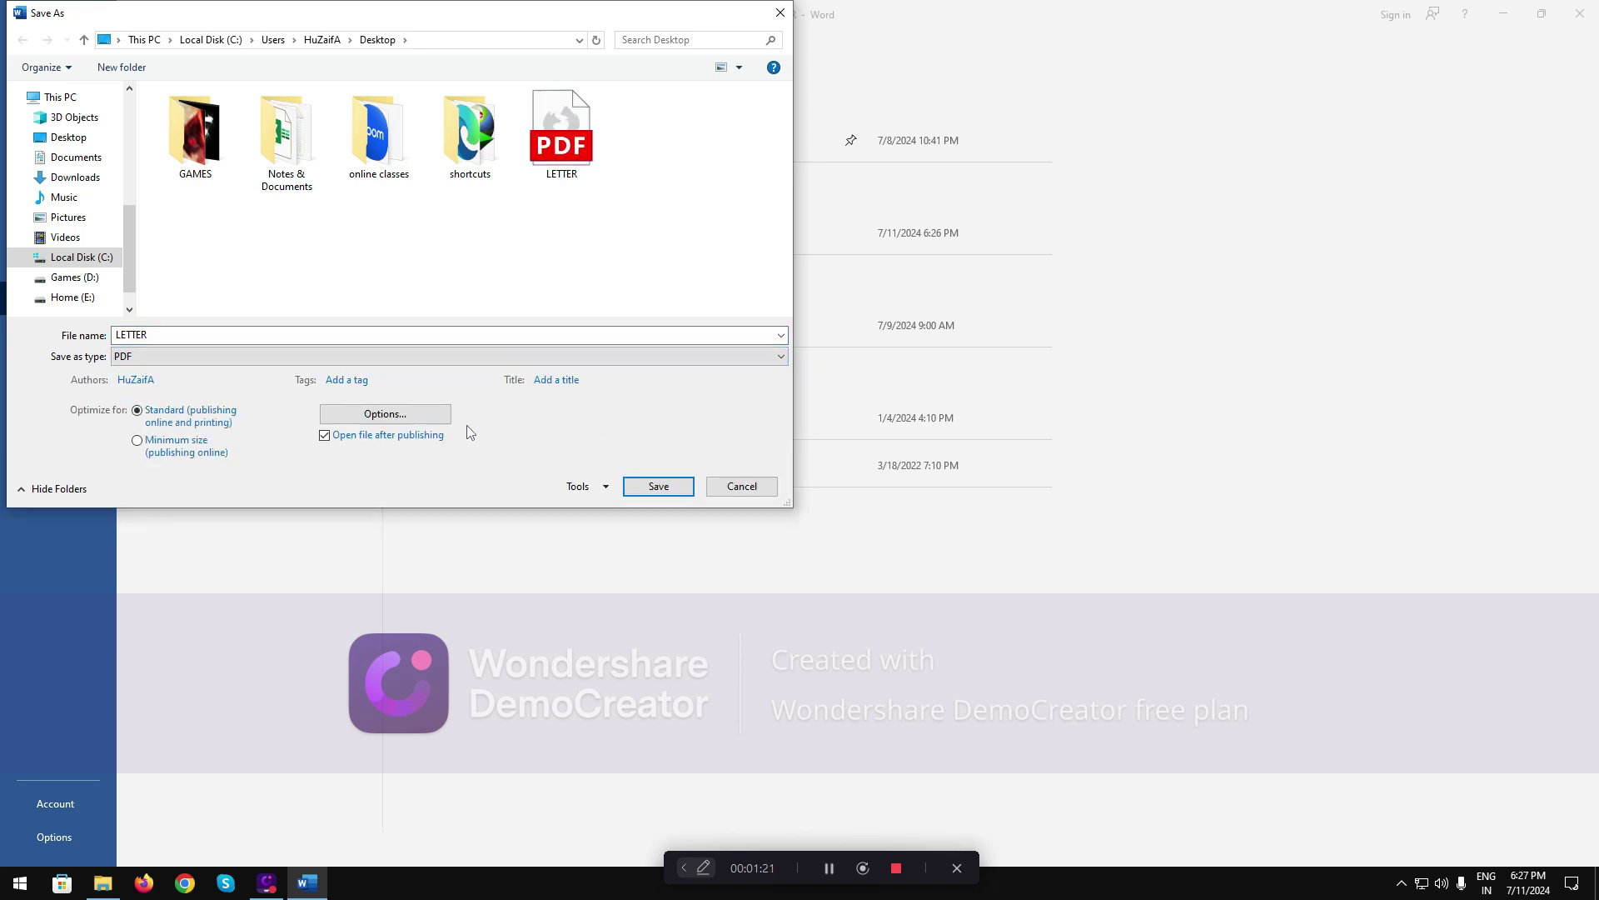
click(677, 486)
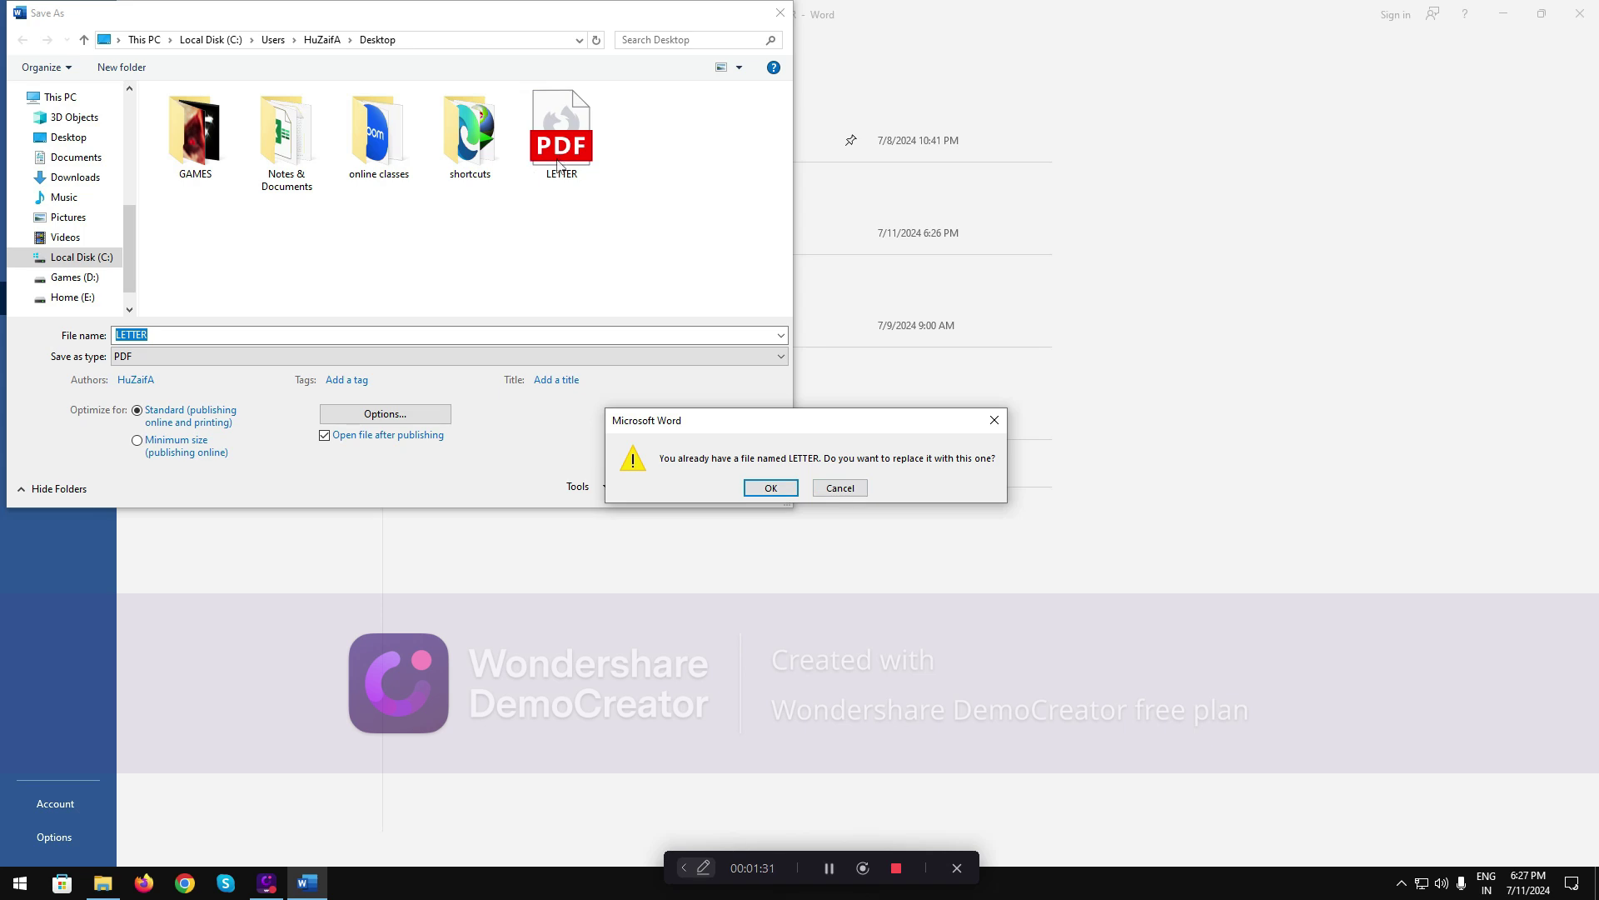
click(771, 490)
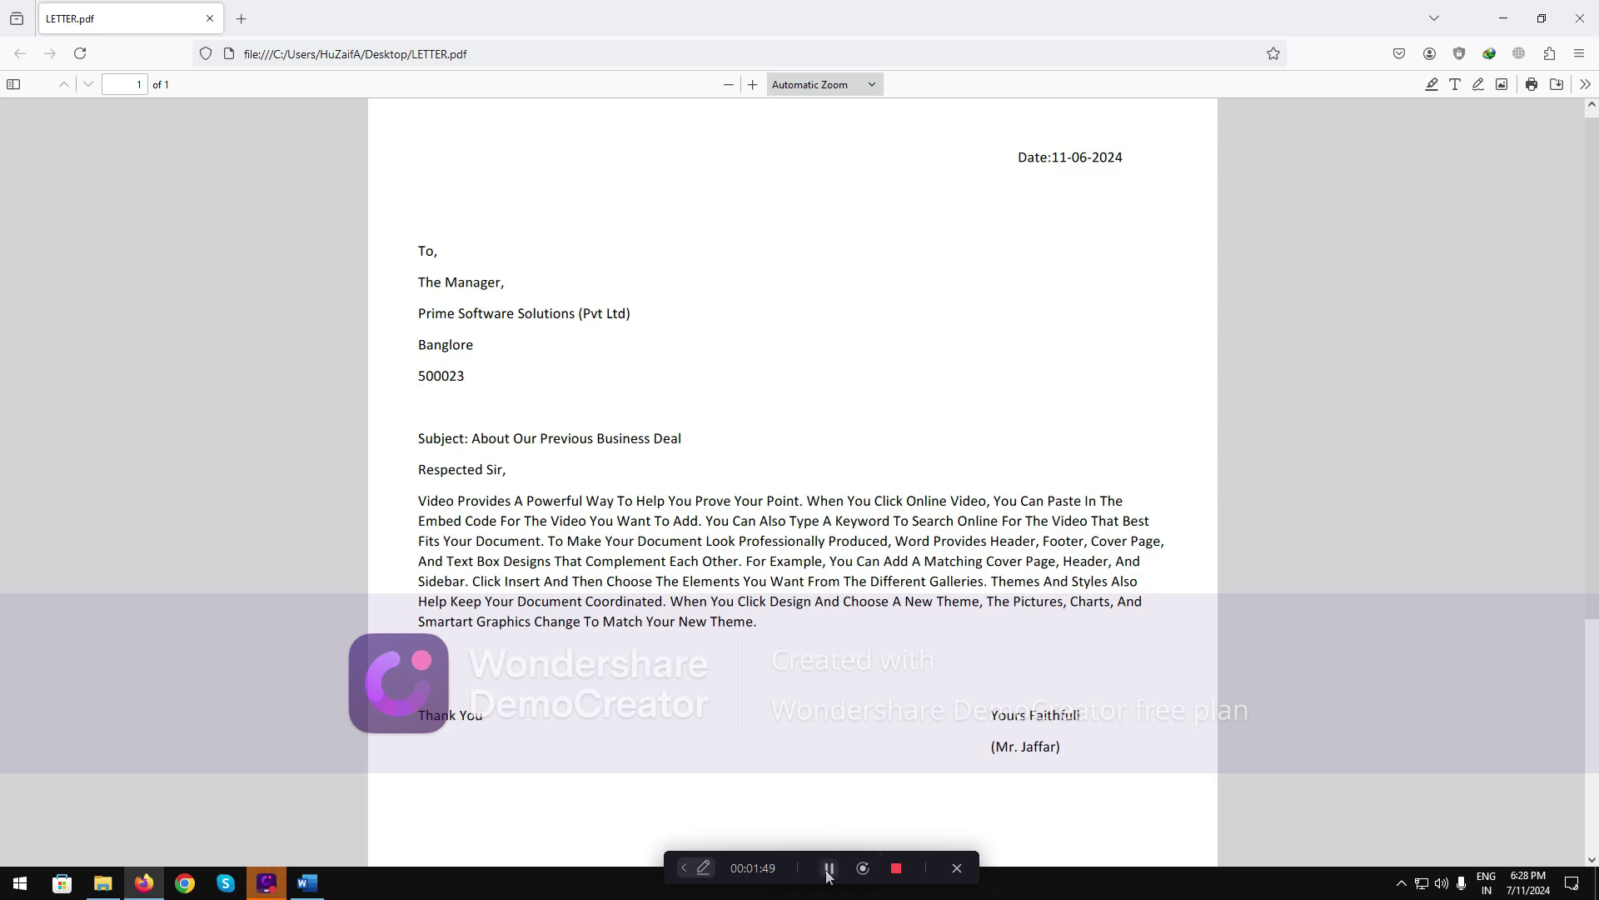
- Switch to Firefox, open the Gmail inbox through a "gmail login" search, and check which account is signed in
click(829, 868)
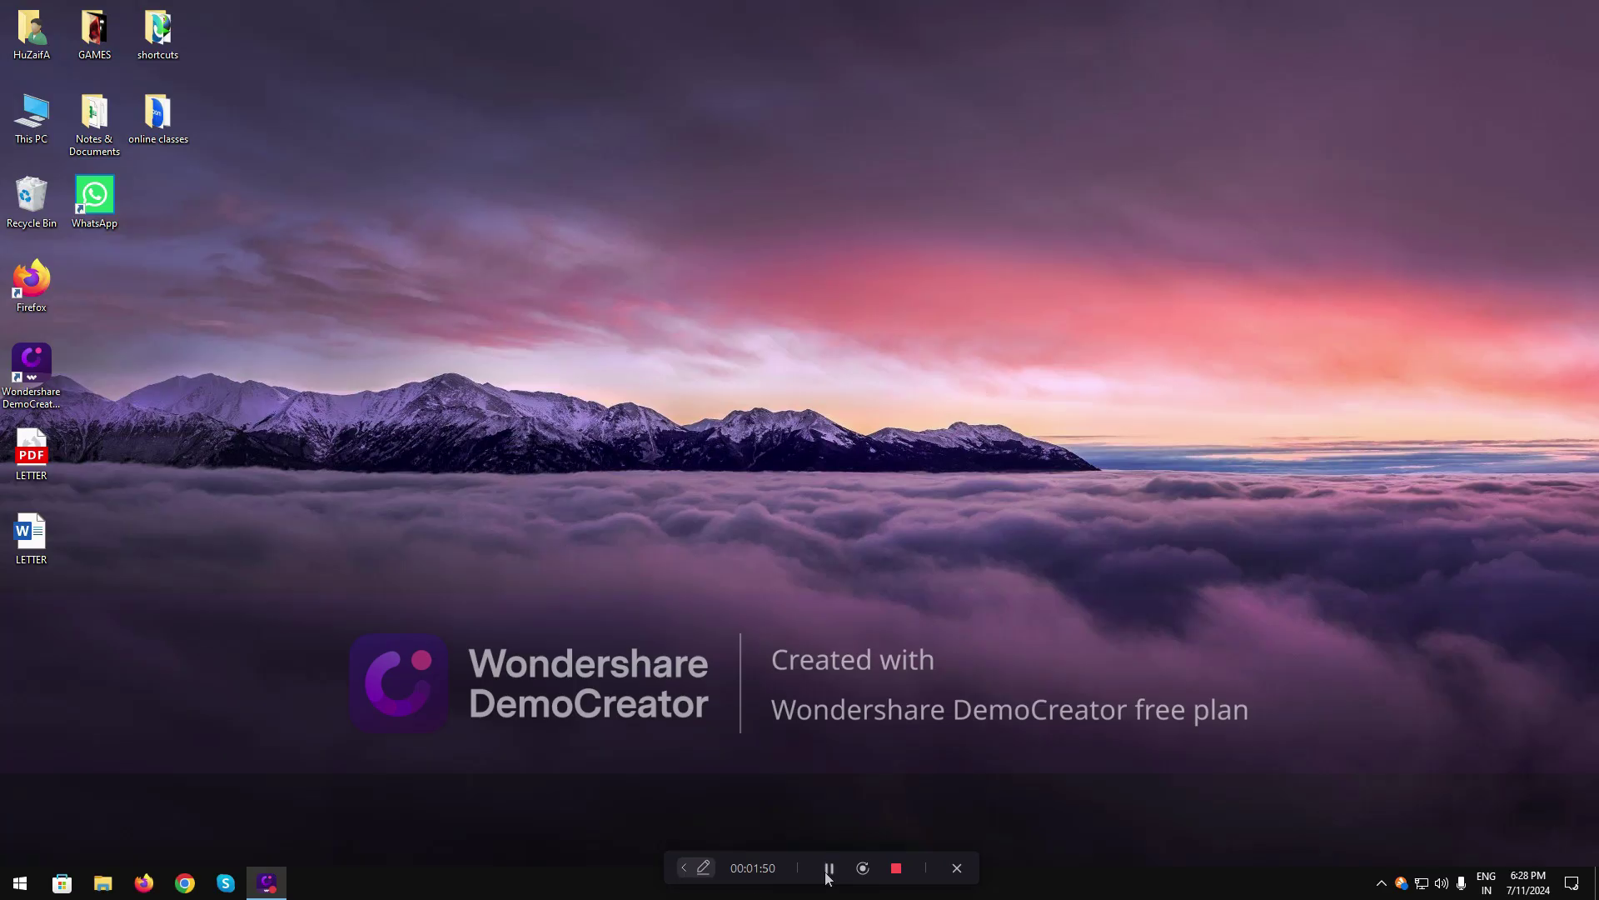
click(143, 883)
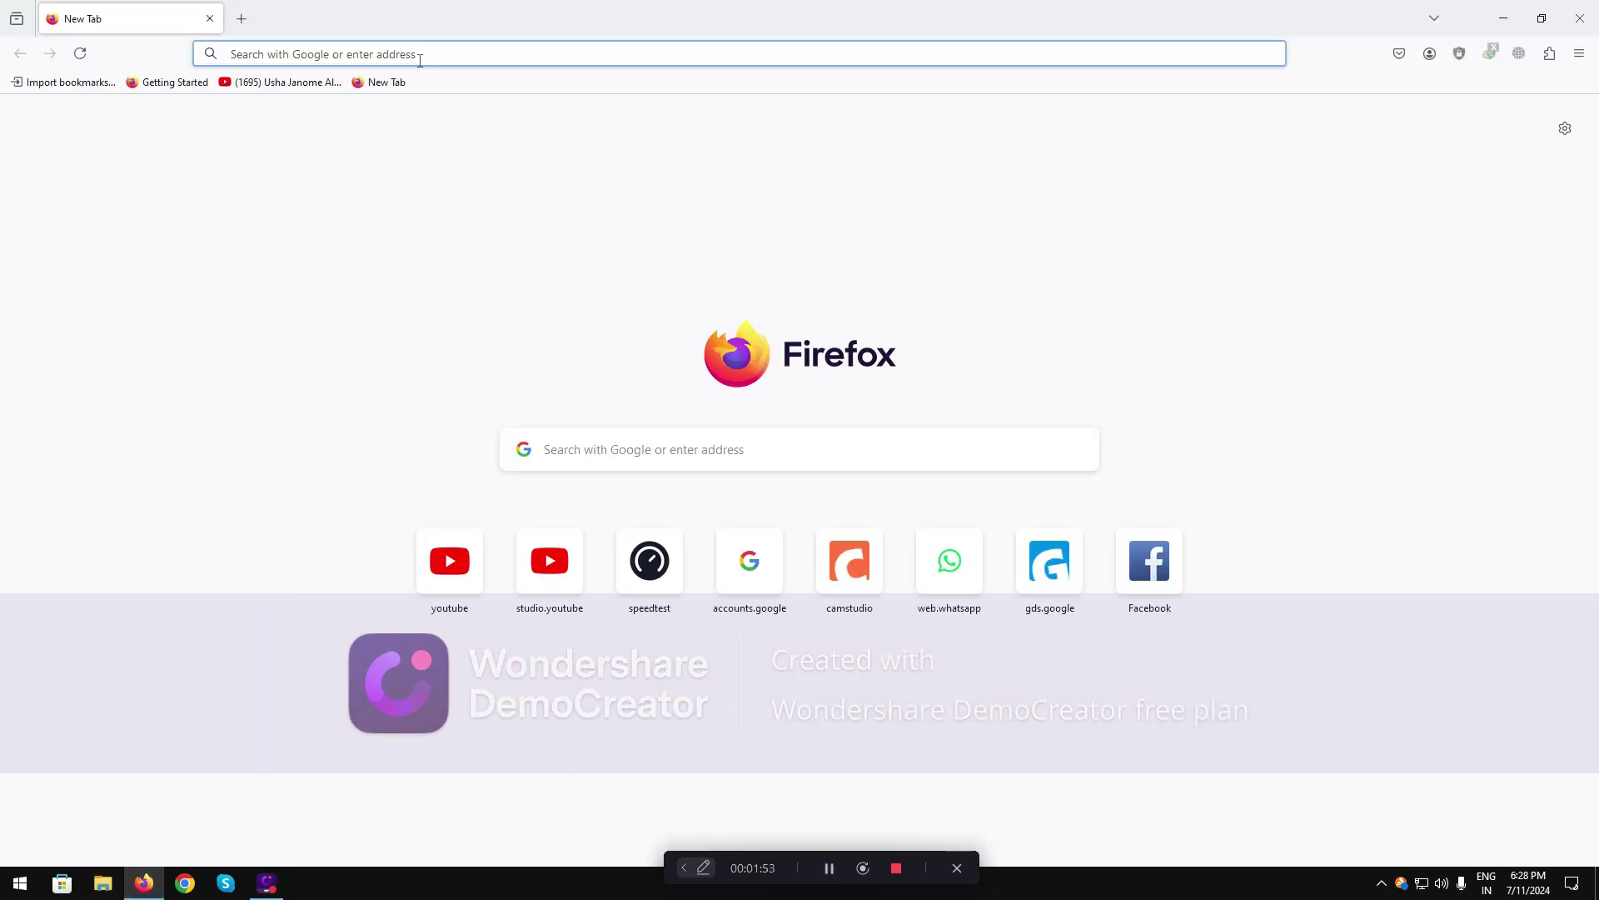
text(GM)
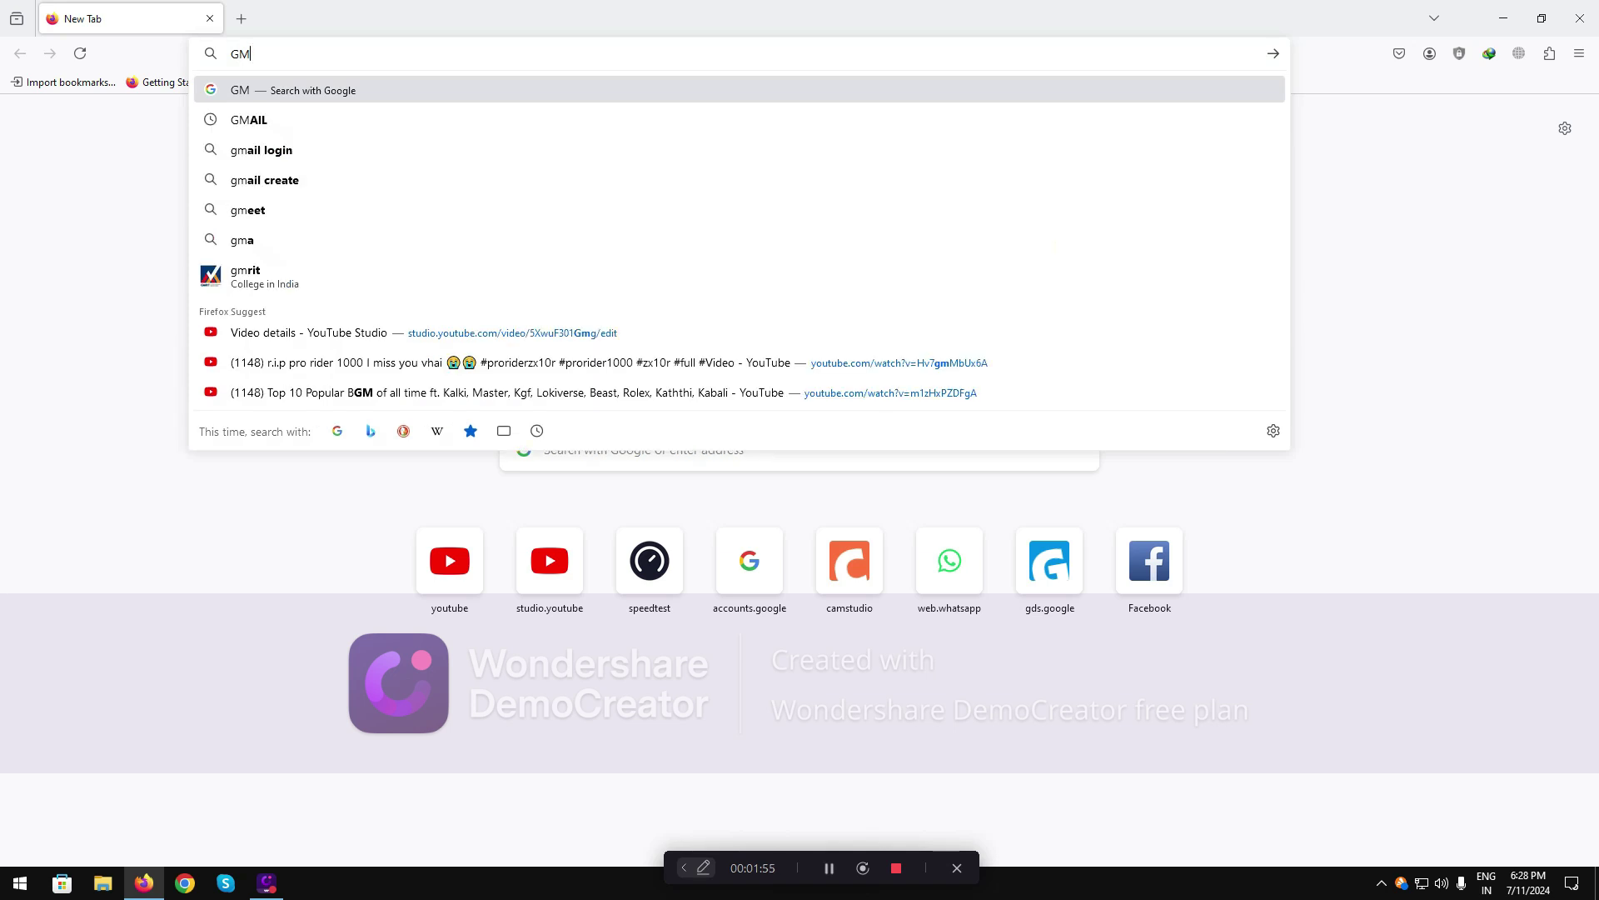
click(372, 150)
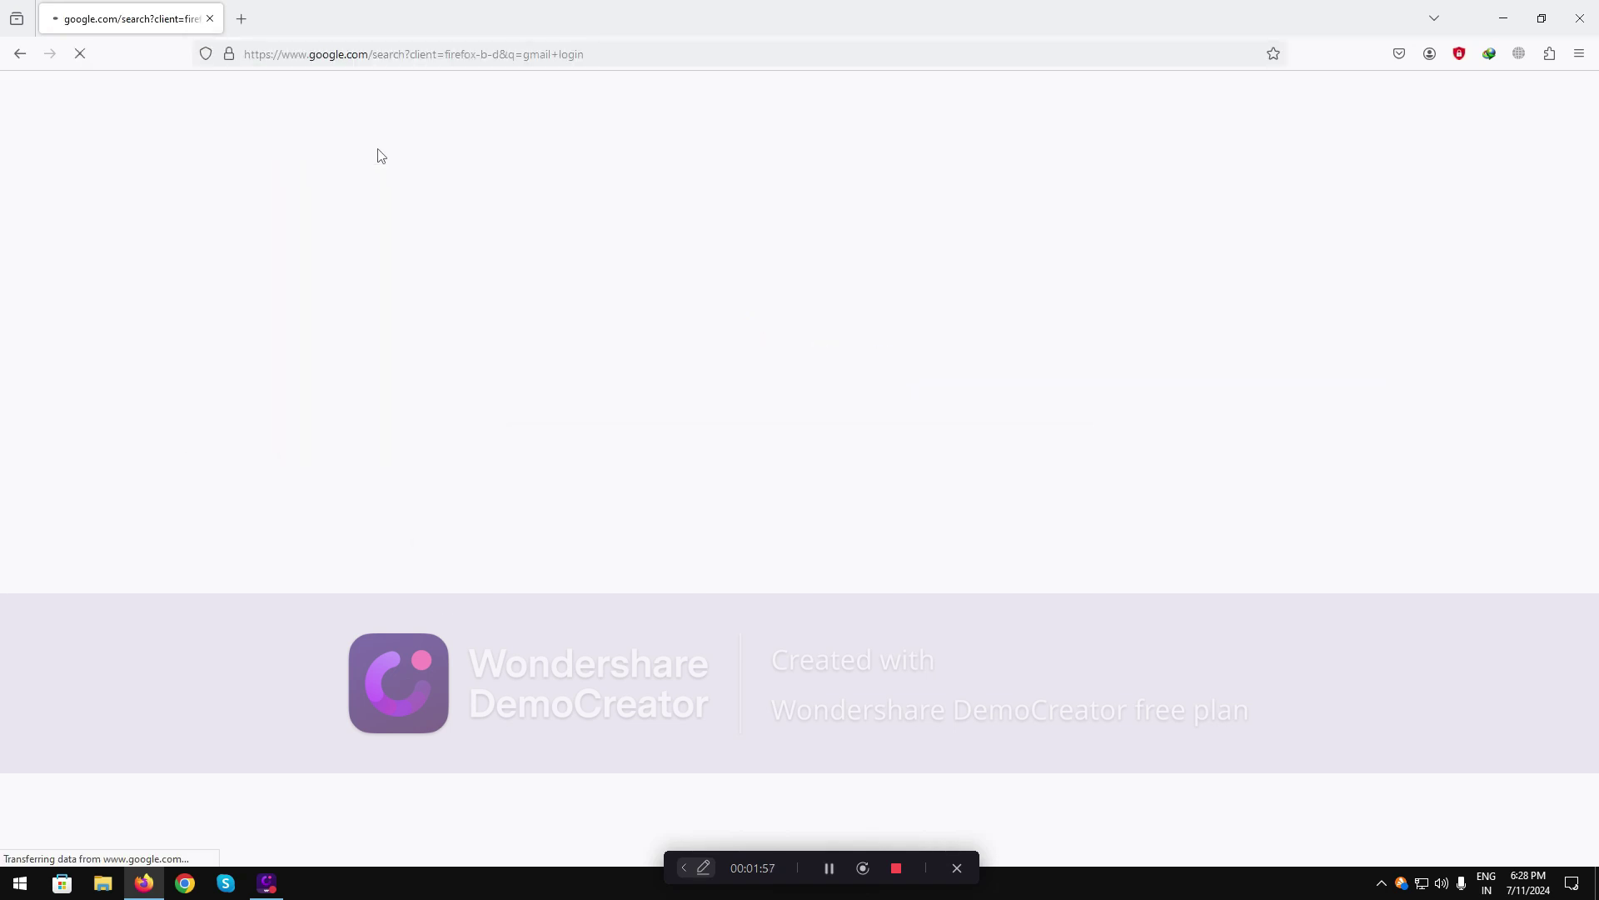
click(330, 310)
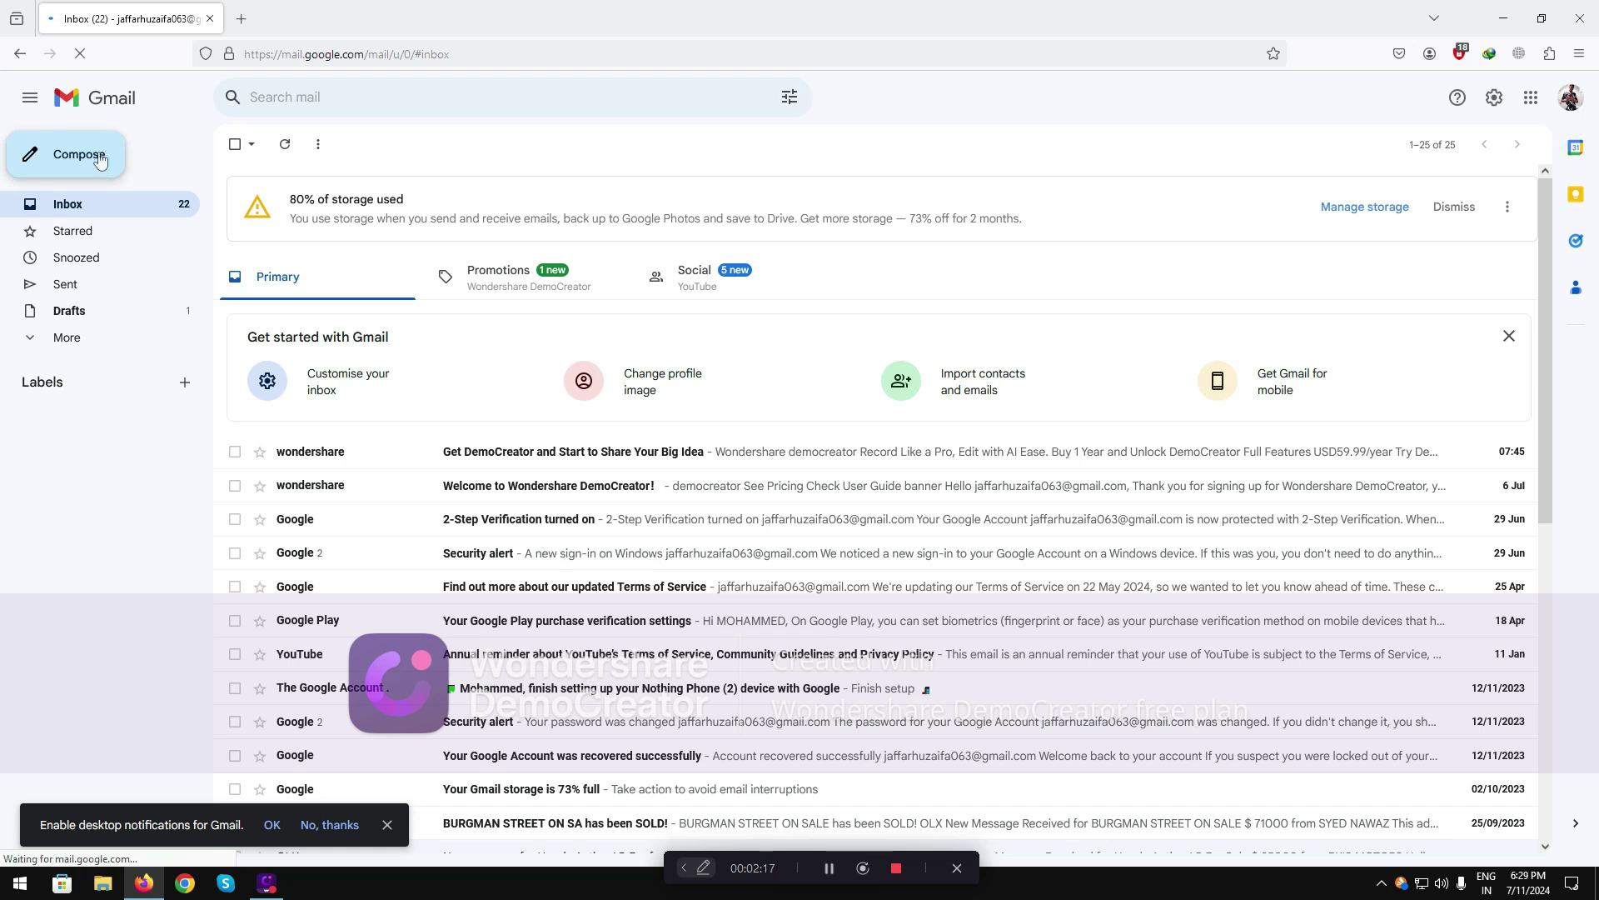
click(1570, 97)
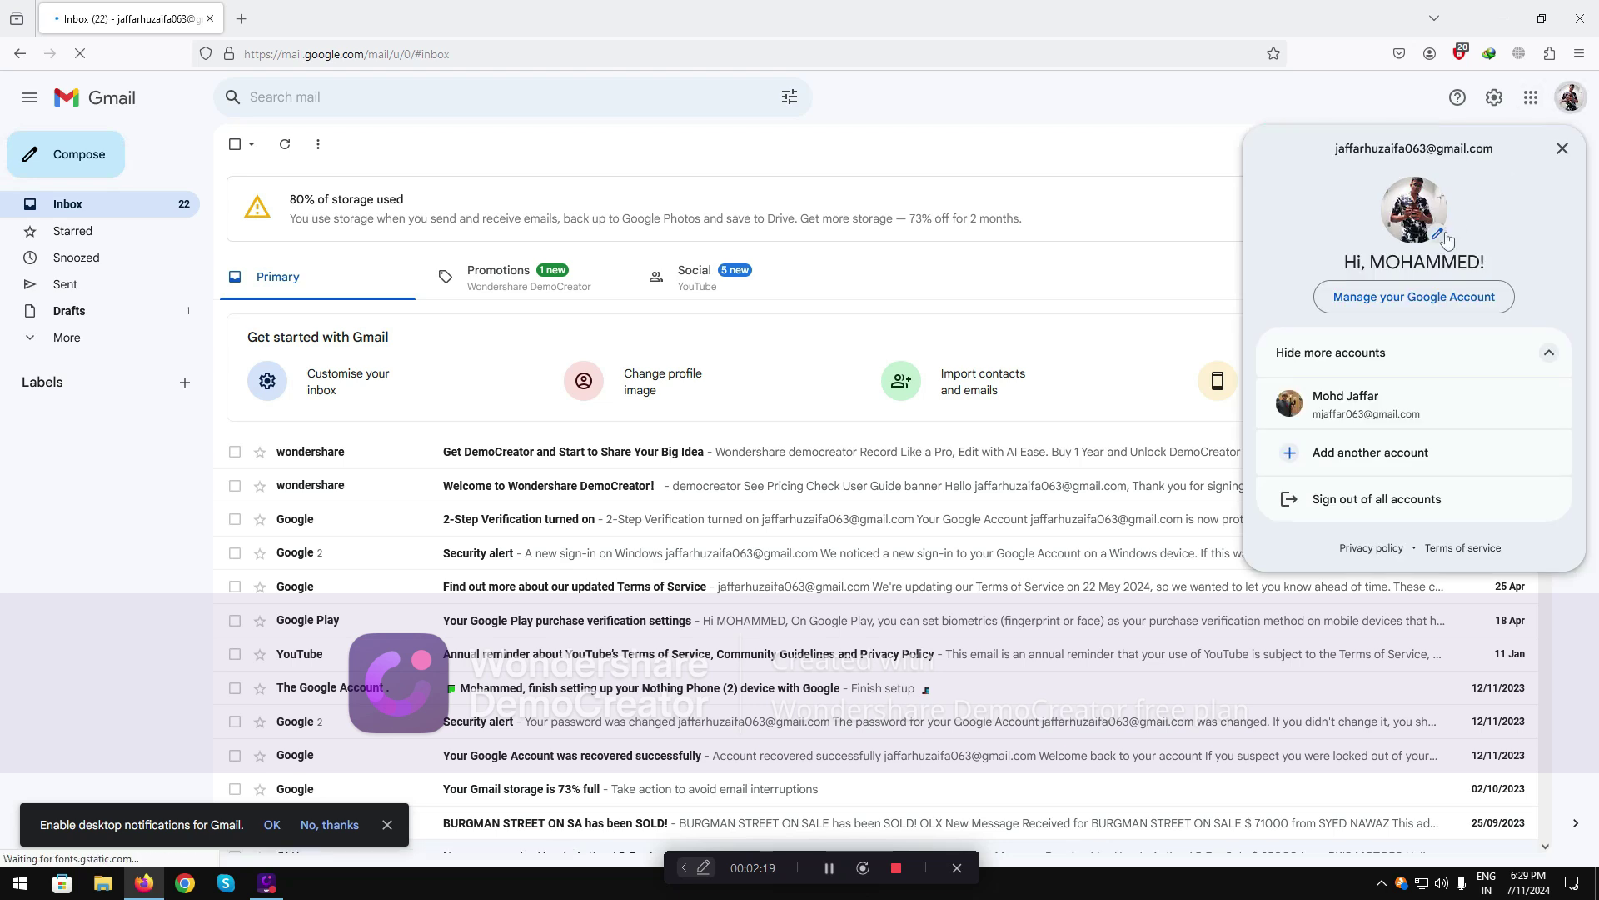
click(1113, 166)
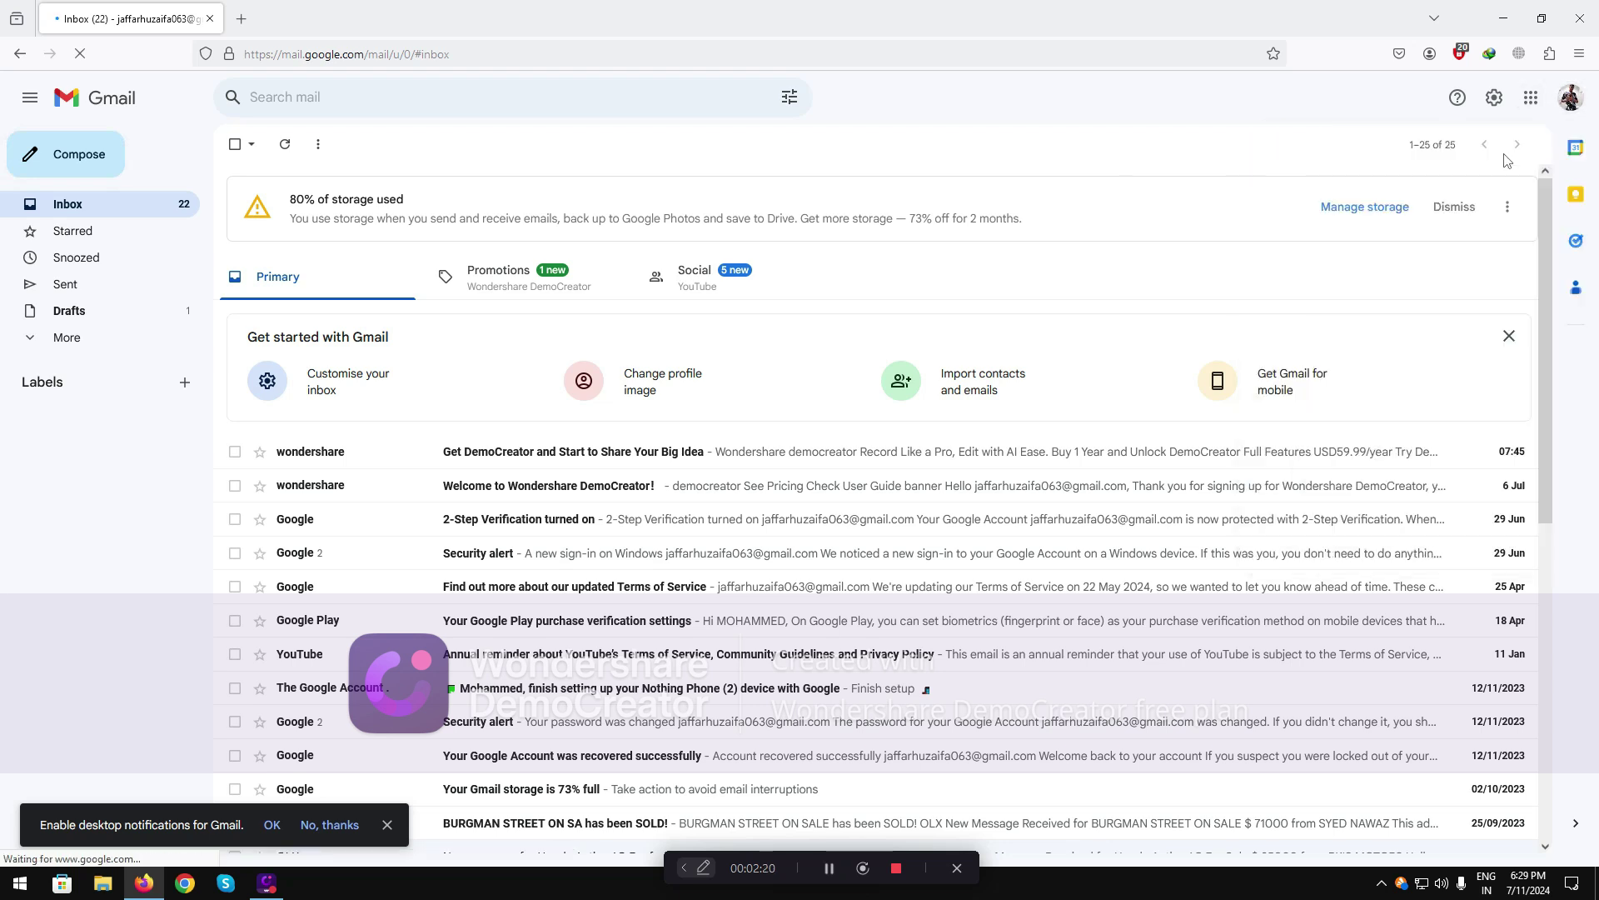
- Compose a new email and enter the recipient's e-mail address, accepting the suggested contact
click(69, 159)
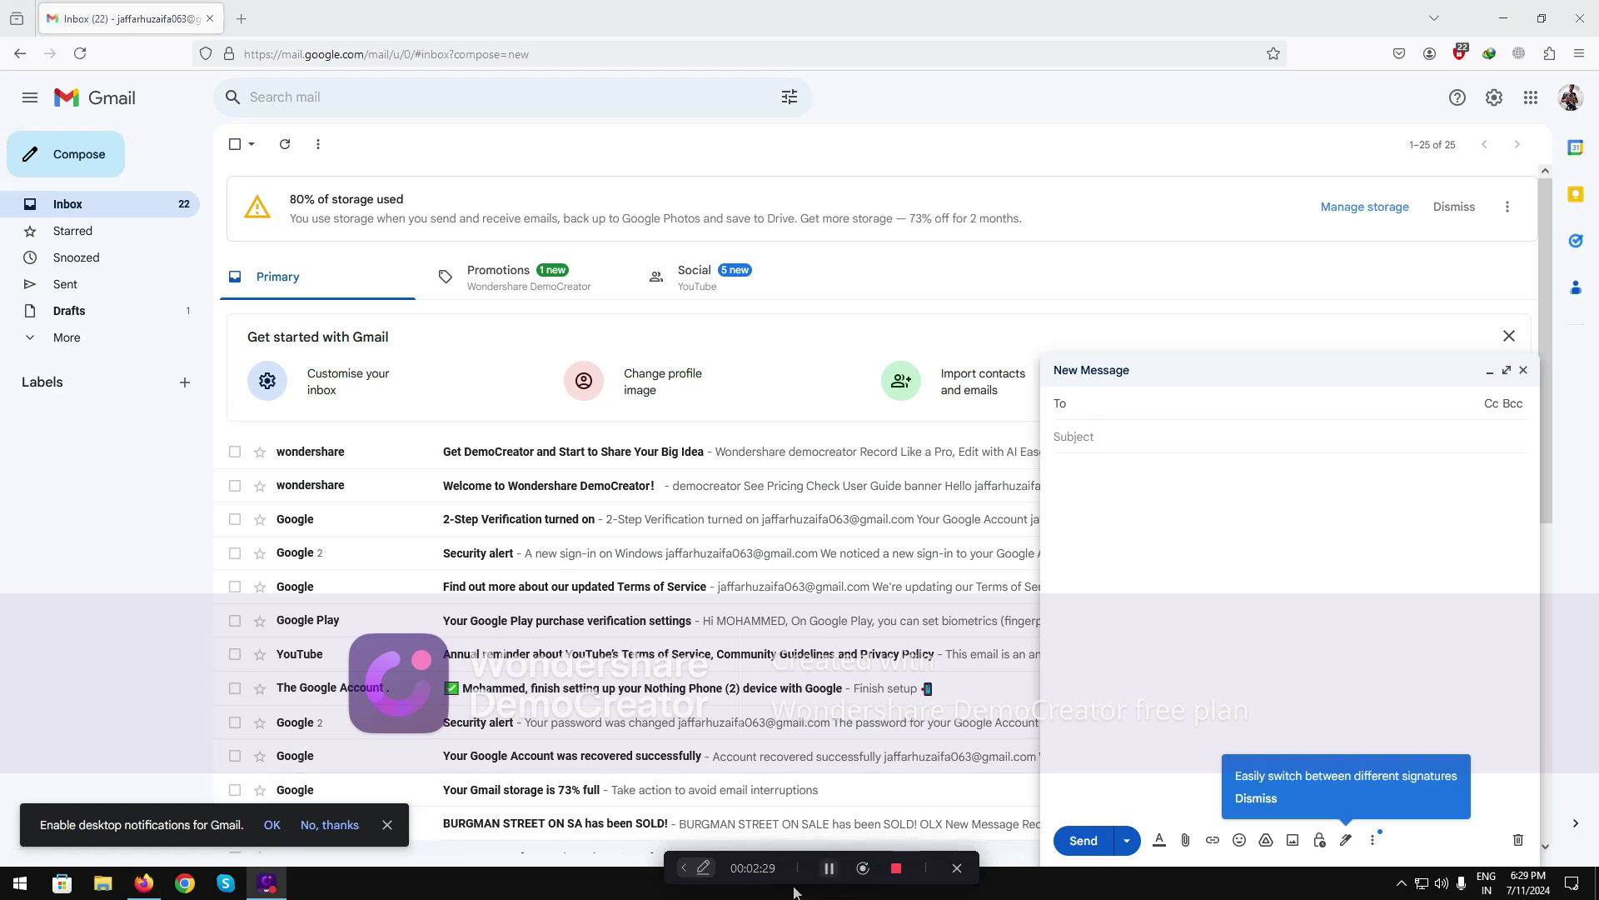
click(1139, 426)
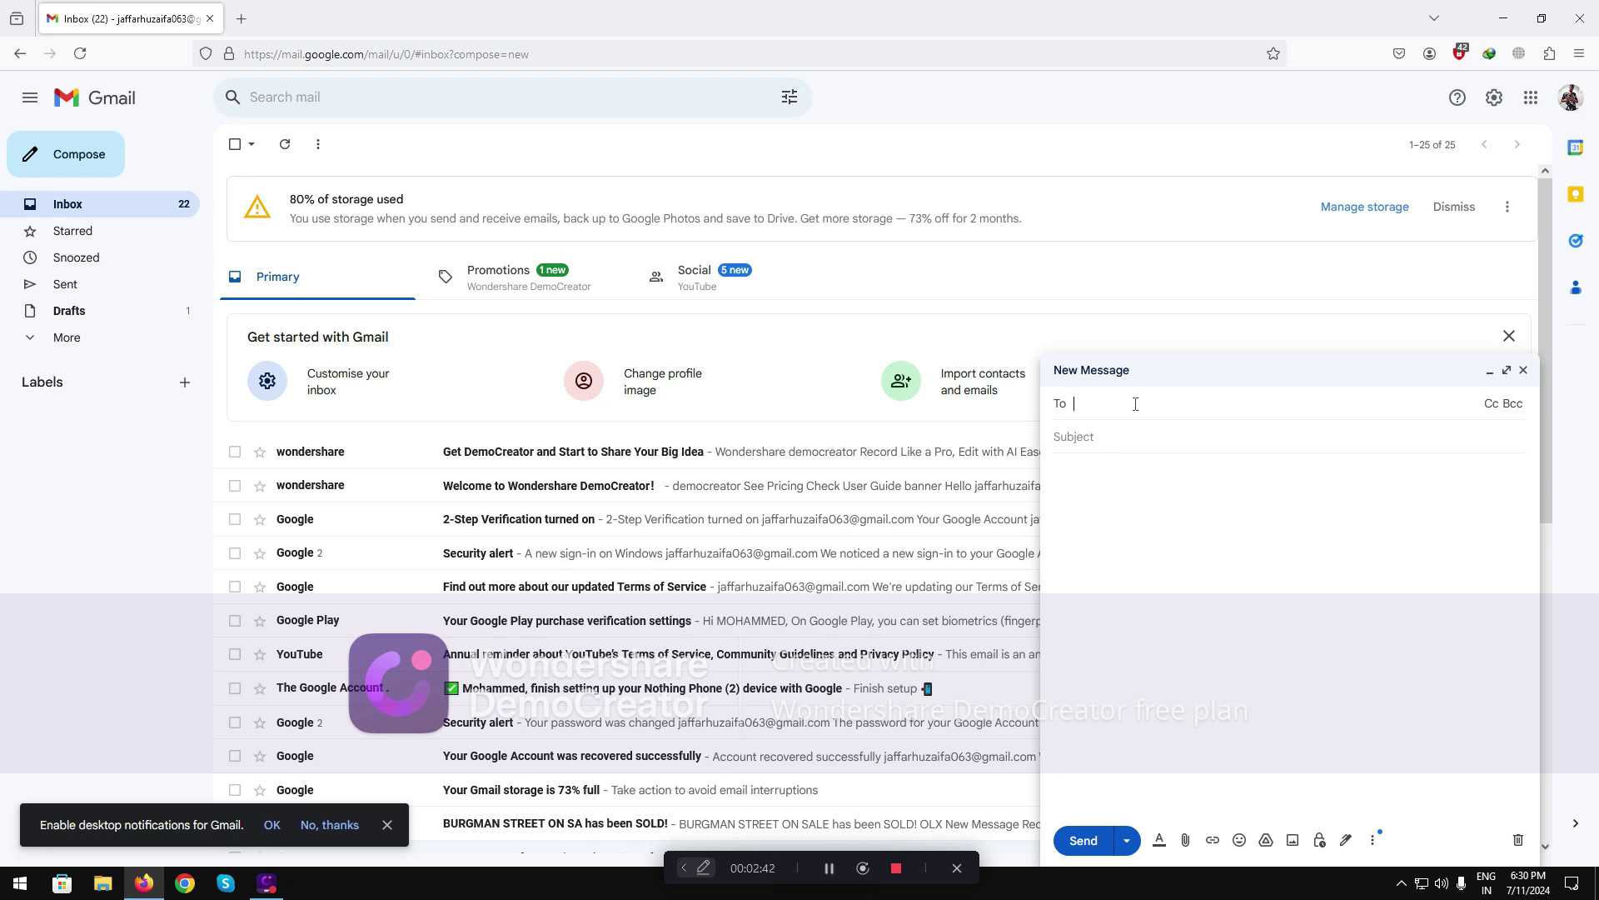
click(824, 871)
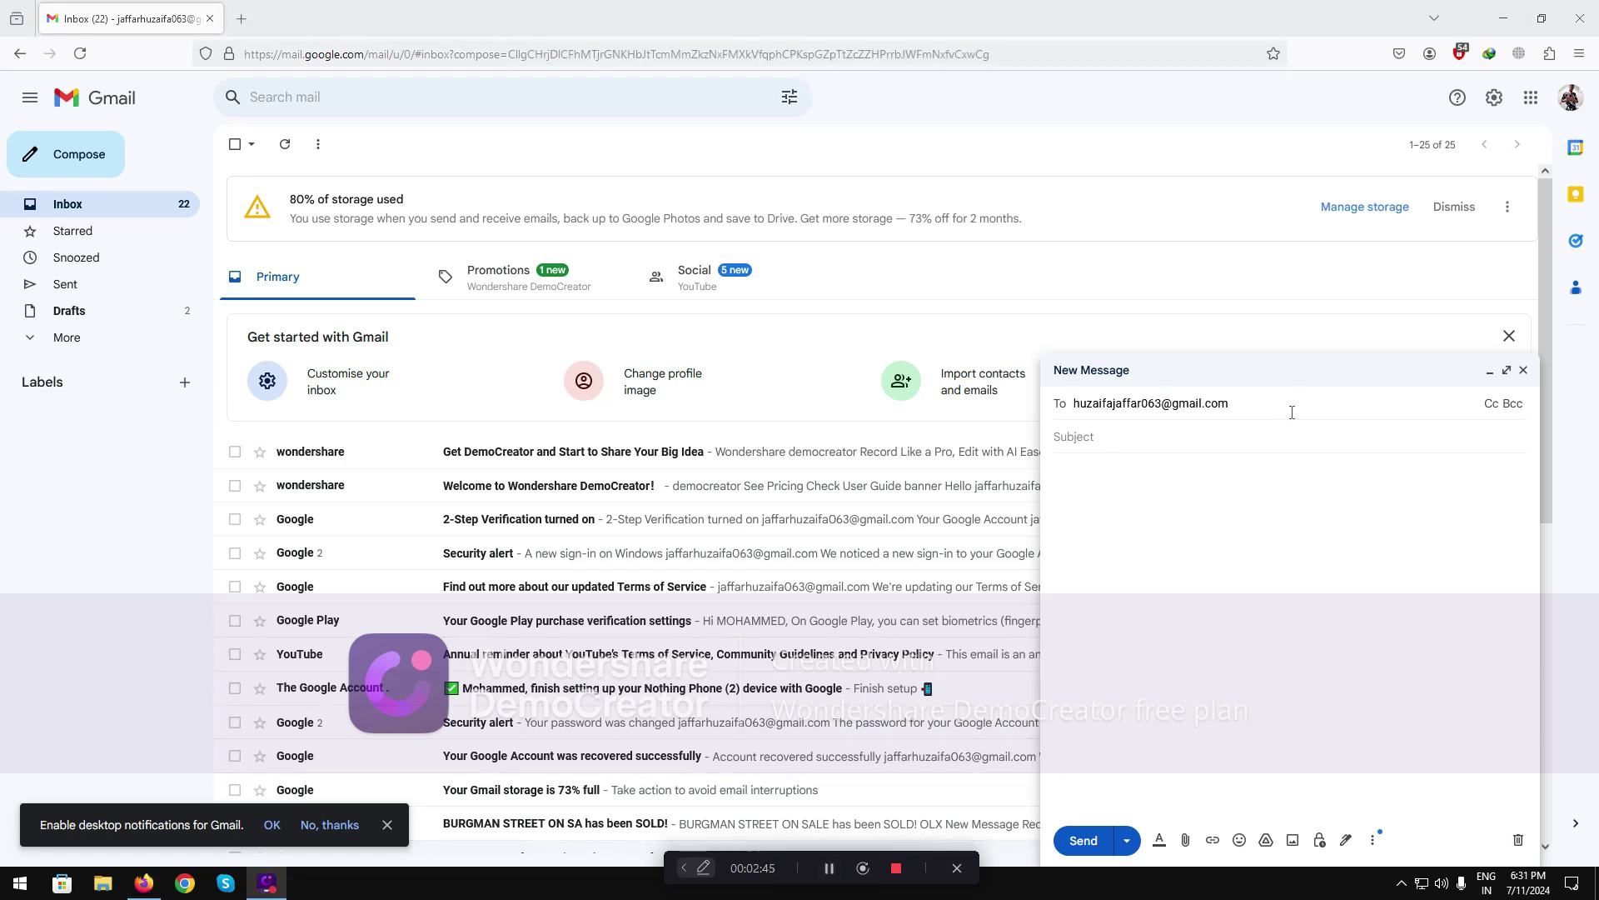
click(1292, 412)
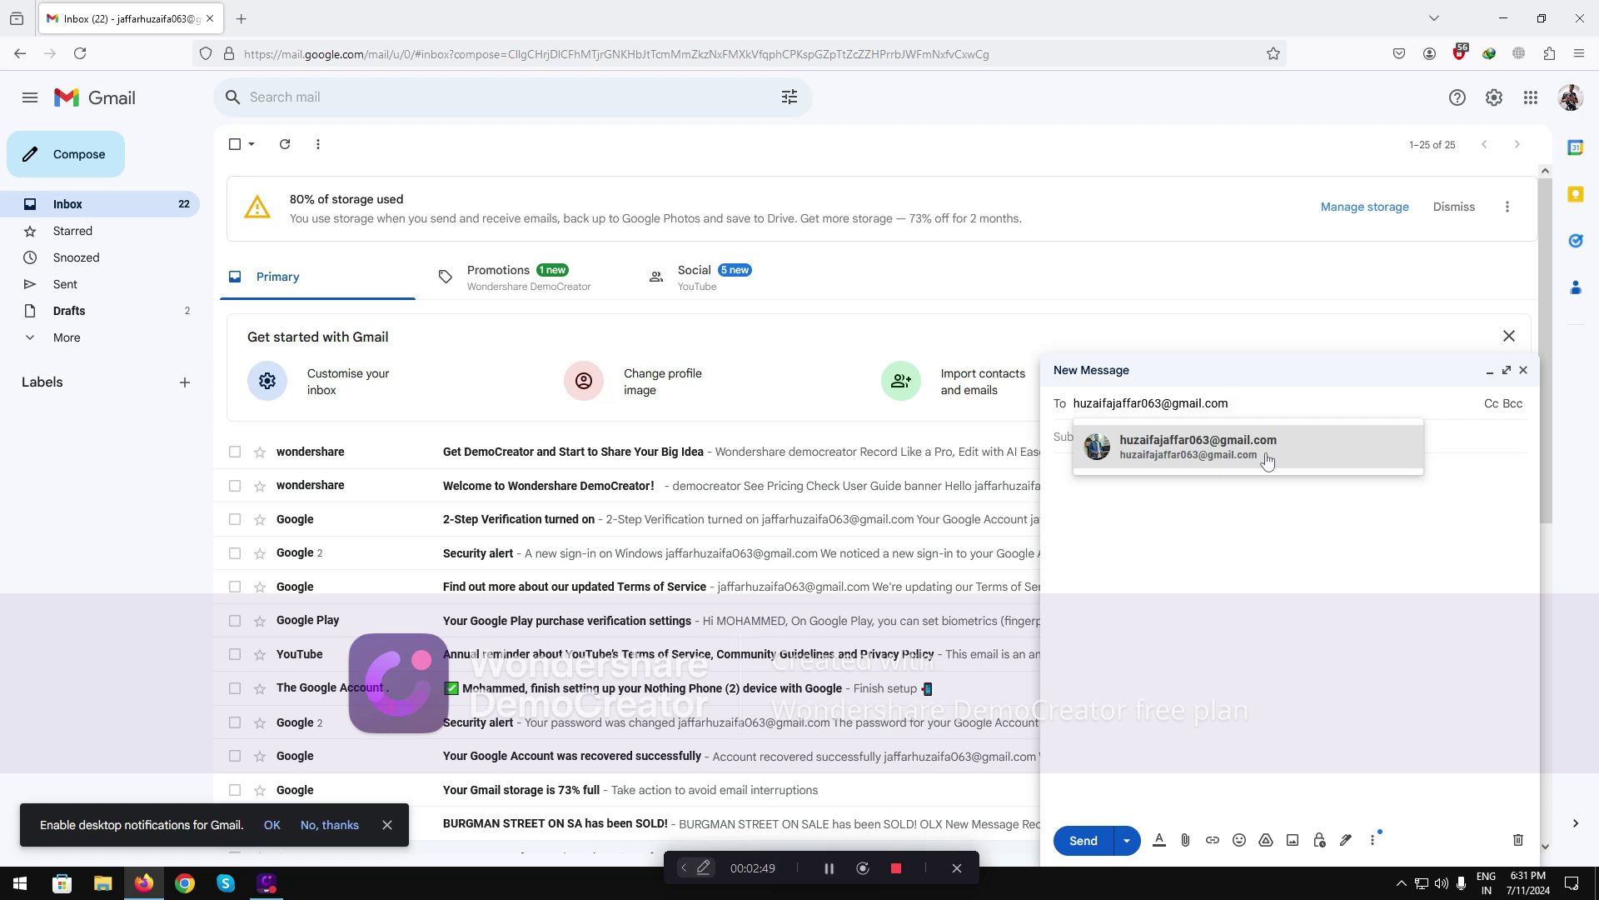
click(1267, 454)
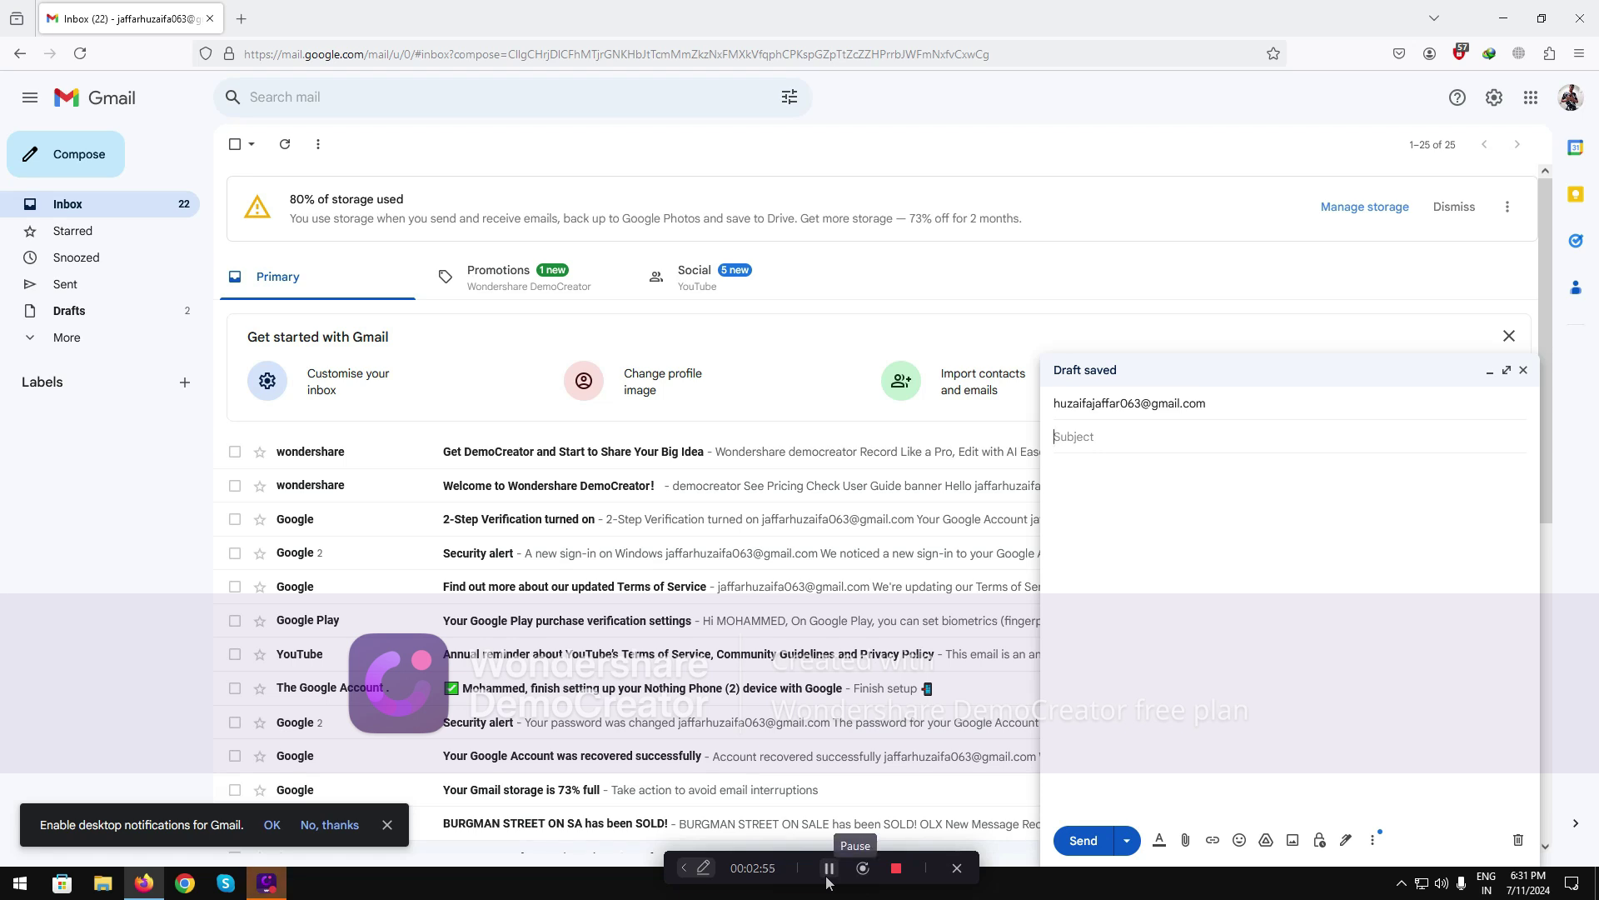
- Enter the subject "ABOUT OUR PREVIOUS BUSINESS DEAL" and the message "HELLO SIR, PLEASE DOWNLOAD THE ATTACHMENT"
text(ABOUT OUR PREVIOUS BUSINESS DEAL)
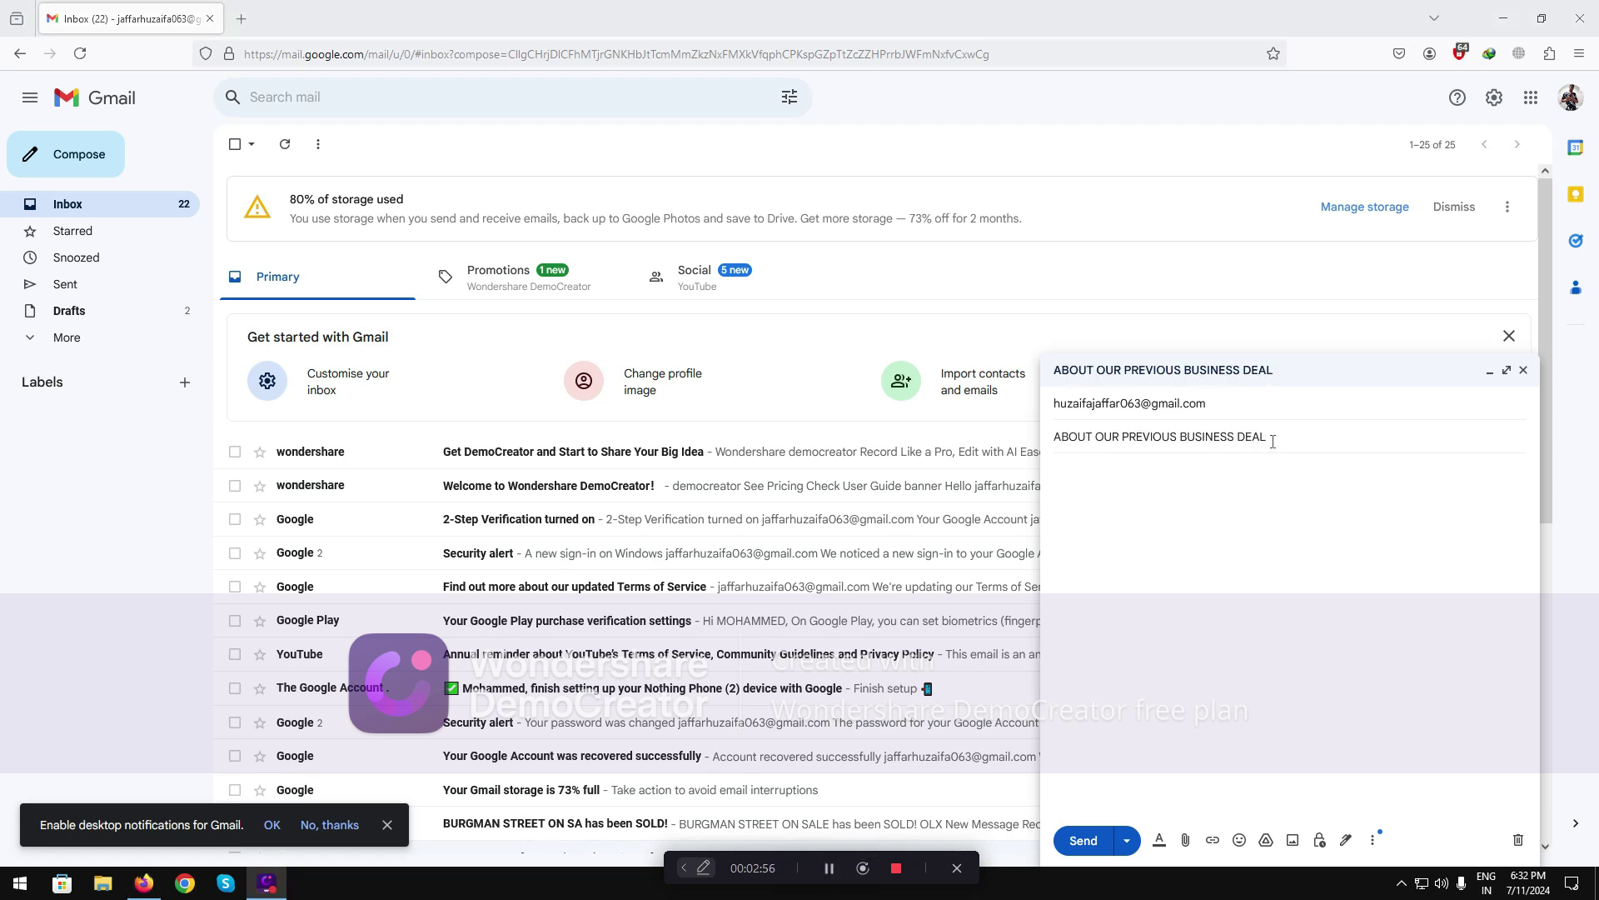
click(1271, 442)
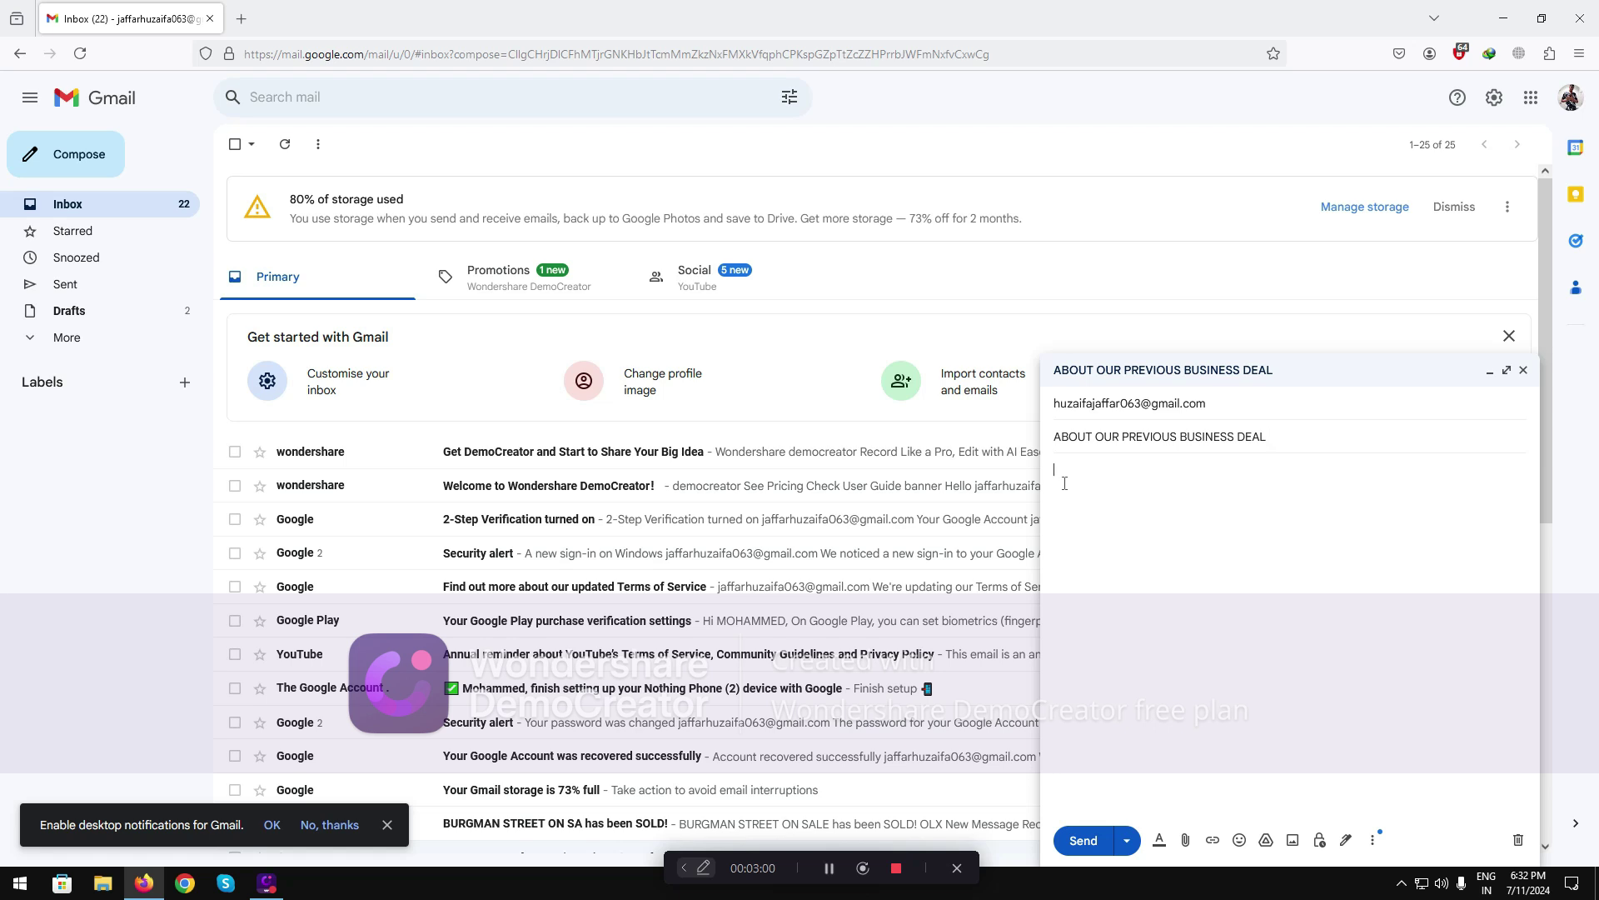
click(836, 874)
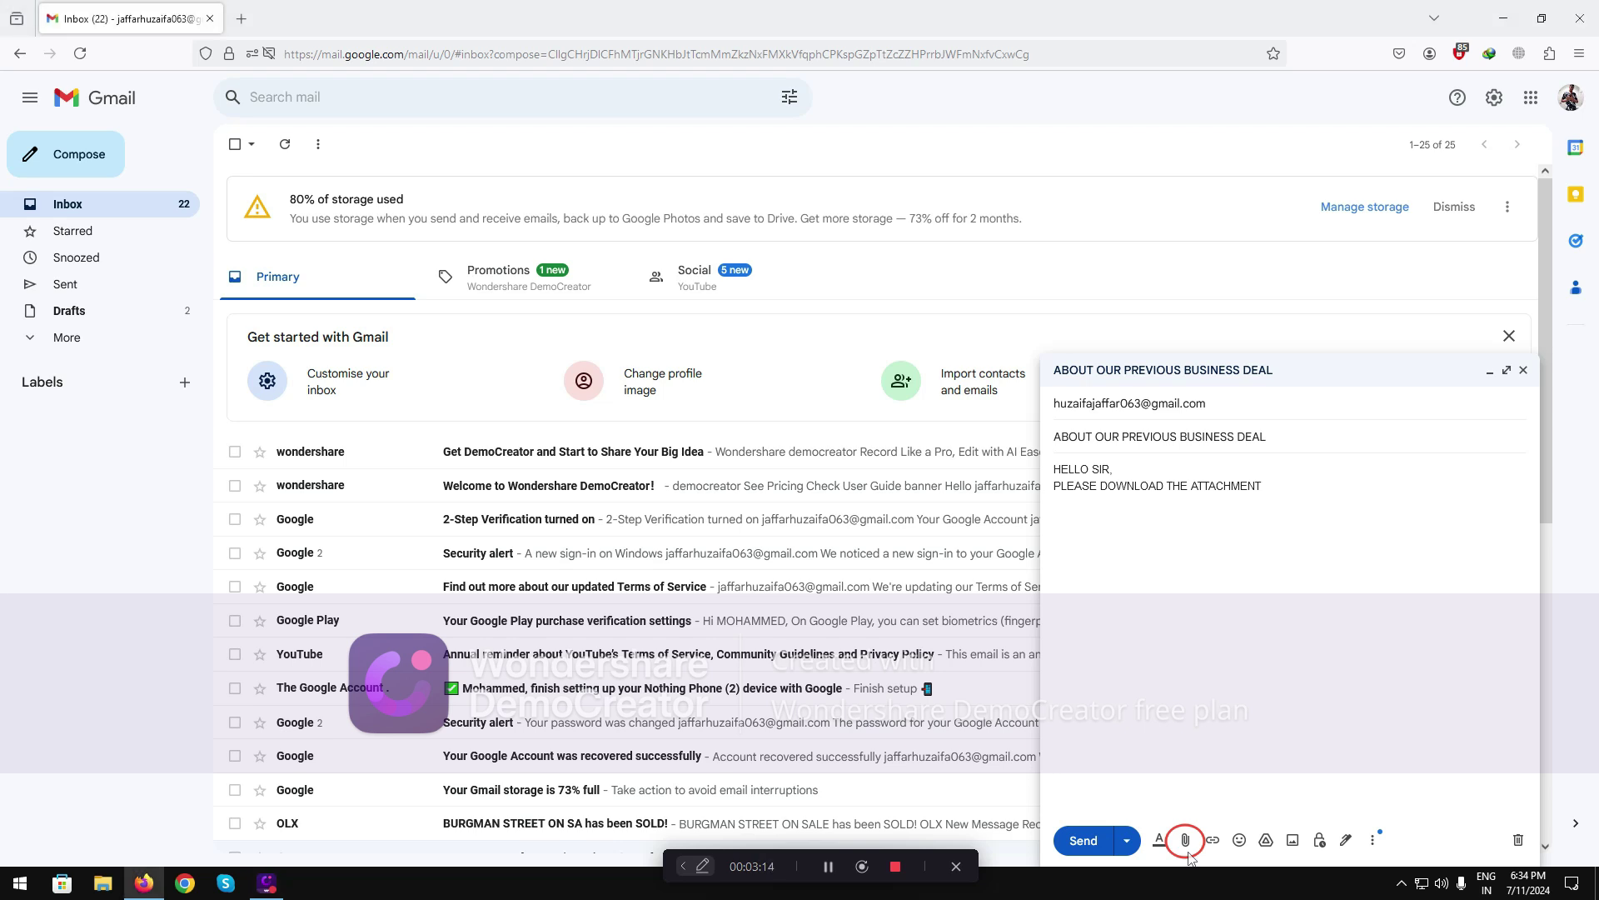
- Attach the LETTER PDF from the Desktop to the email, send it, and dismiss the sent notification
click(1186, 839)
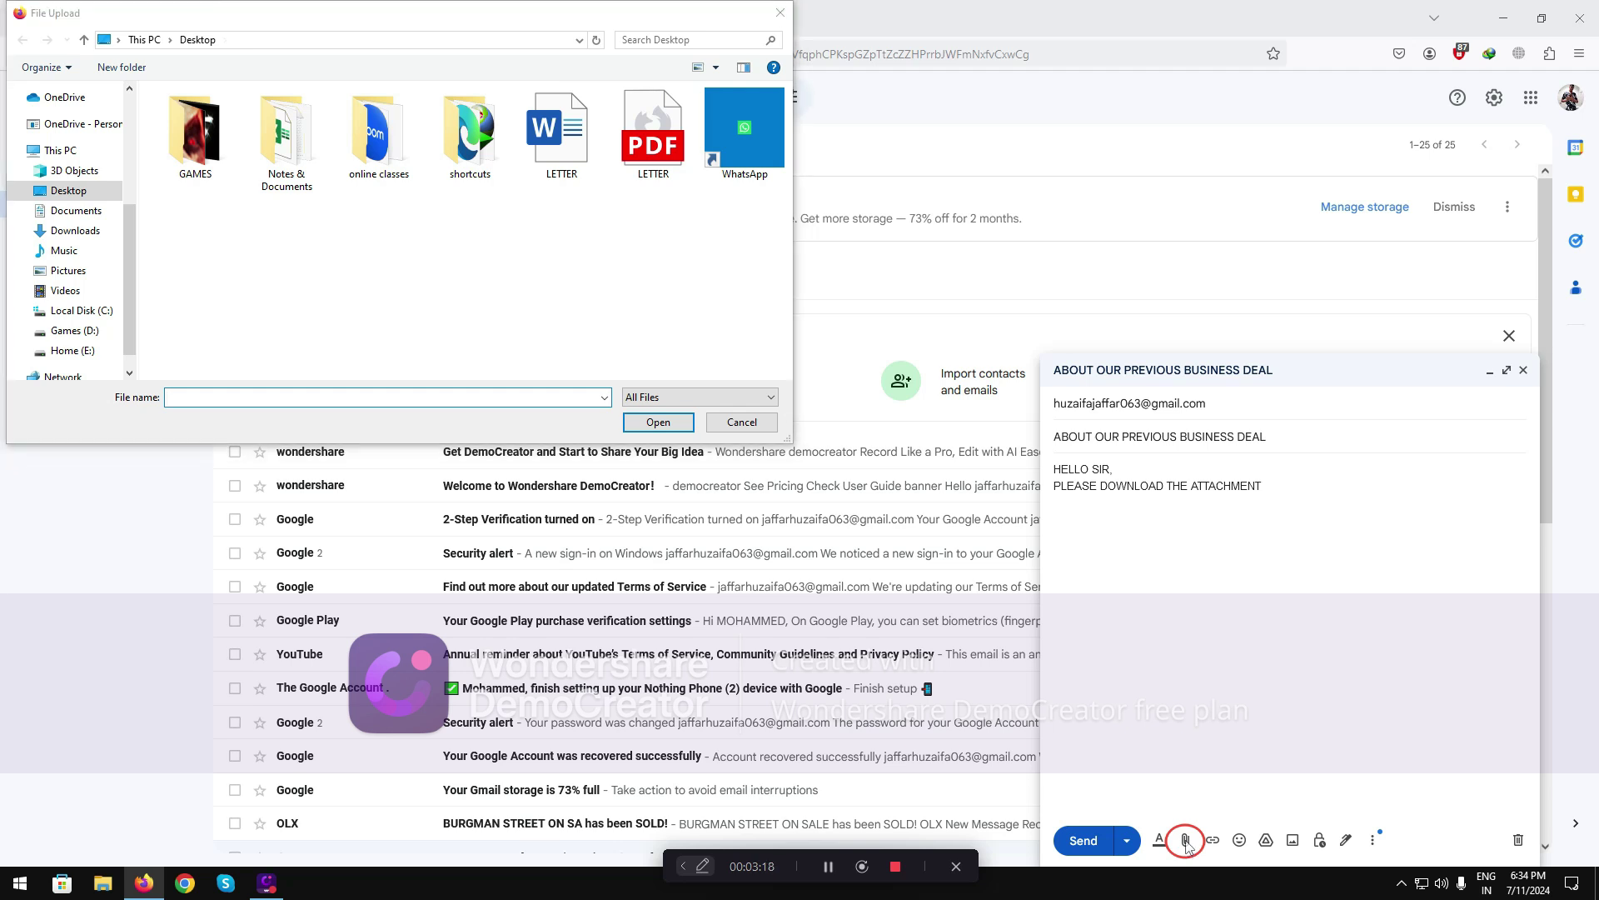
click(635, 127)
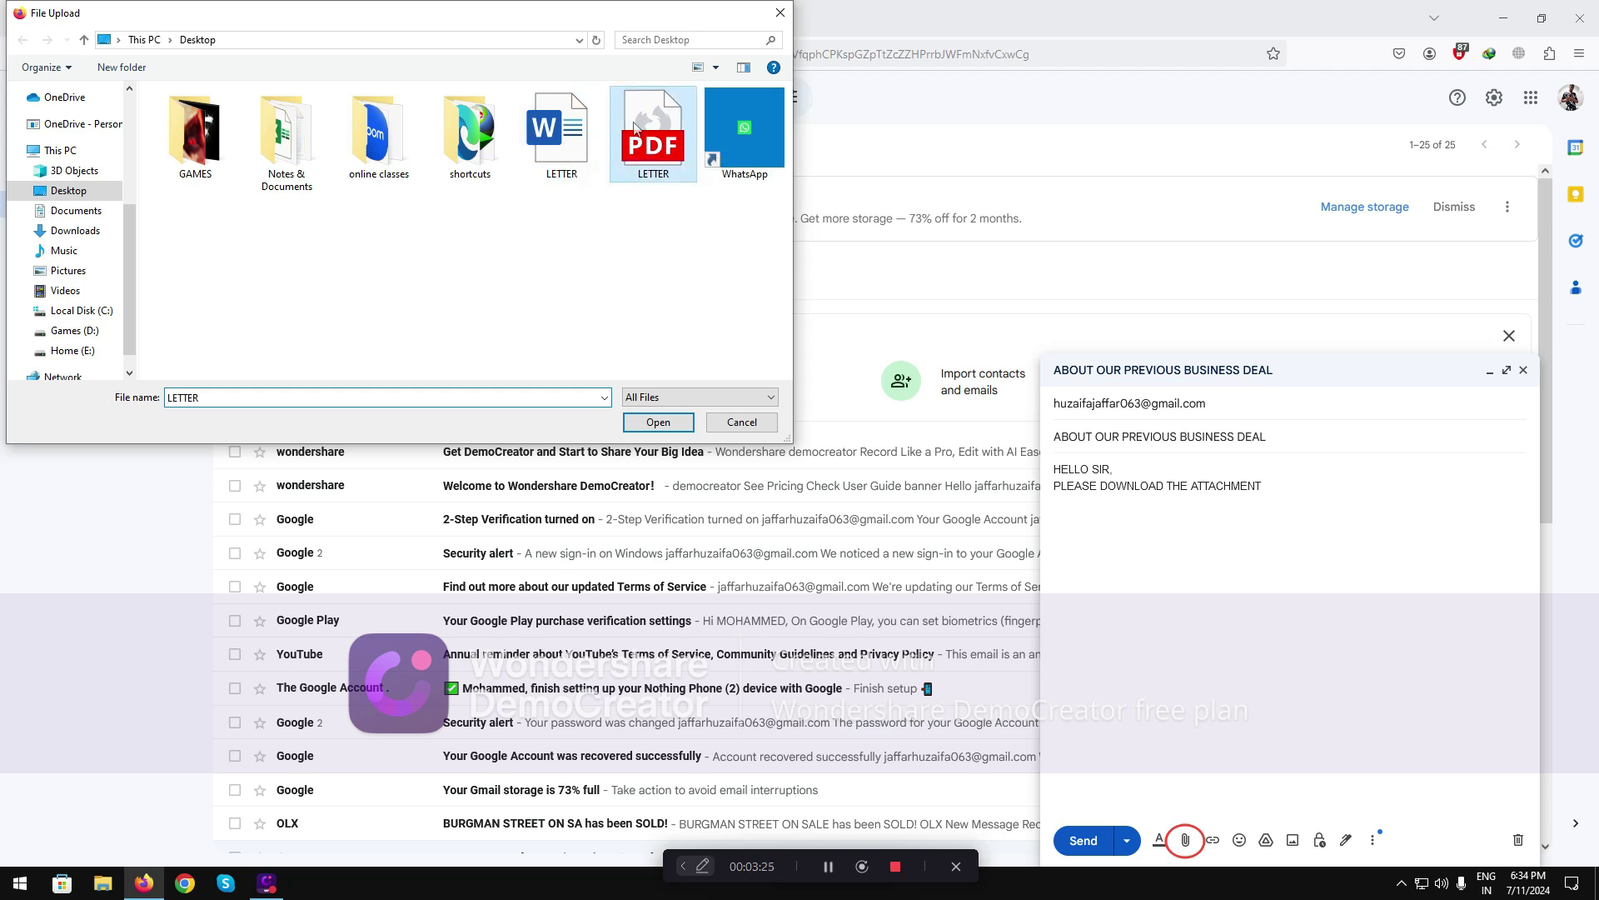
click(643, 423)
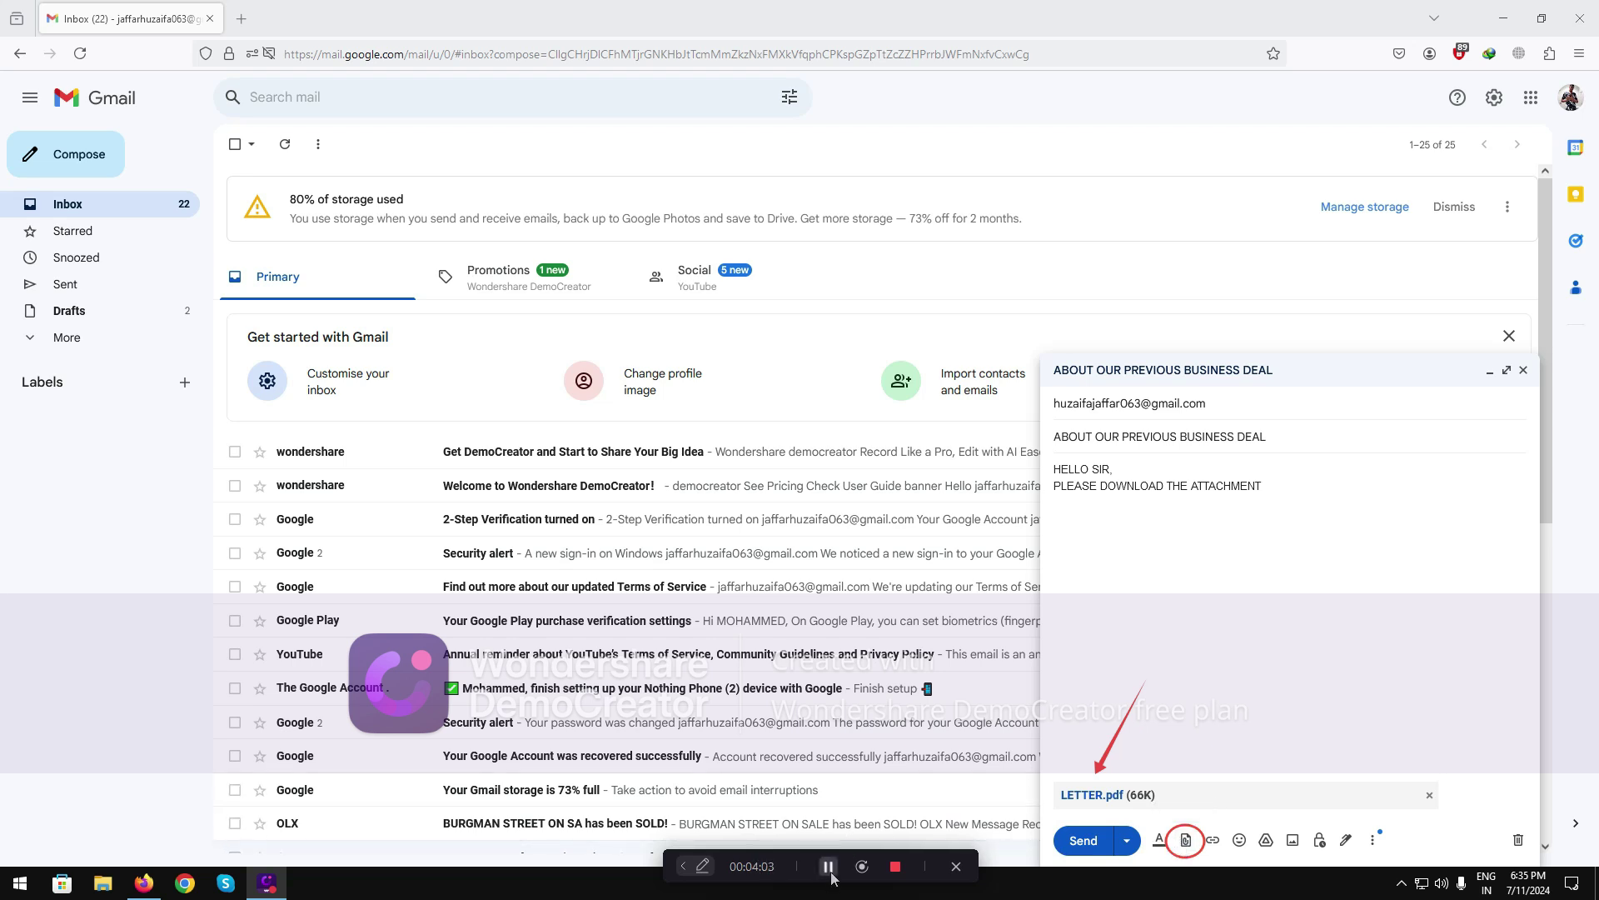
click(1080, 841)
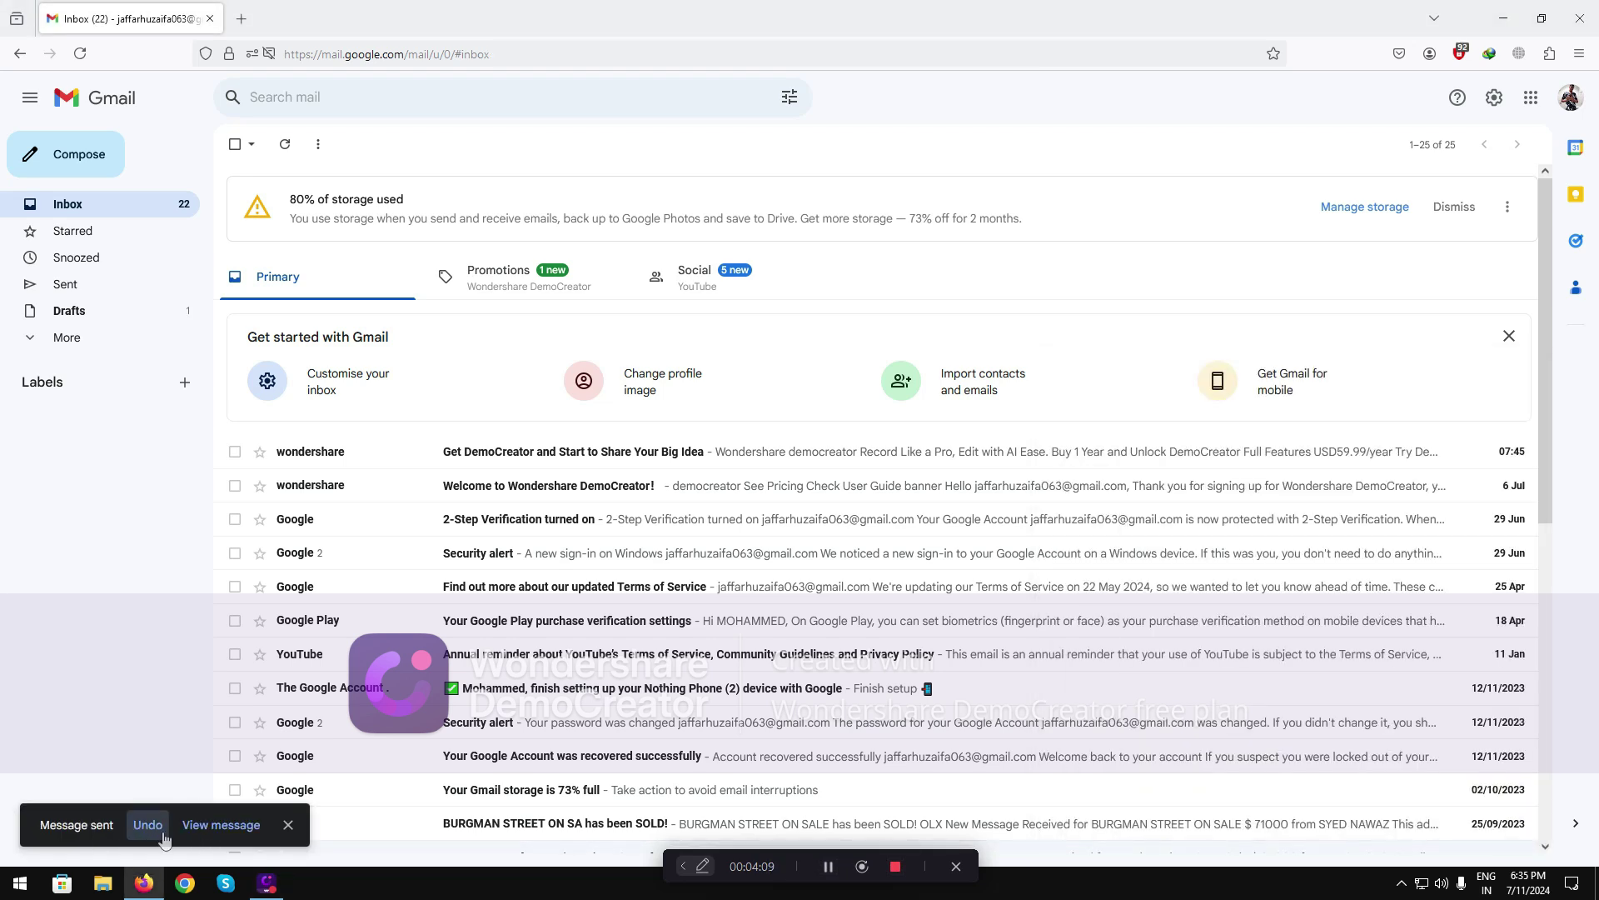
click(287, 825)
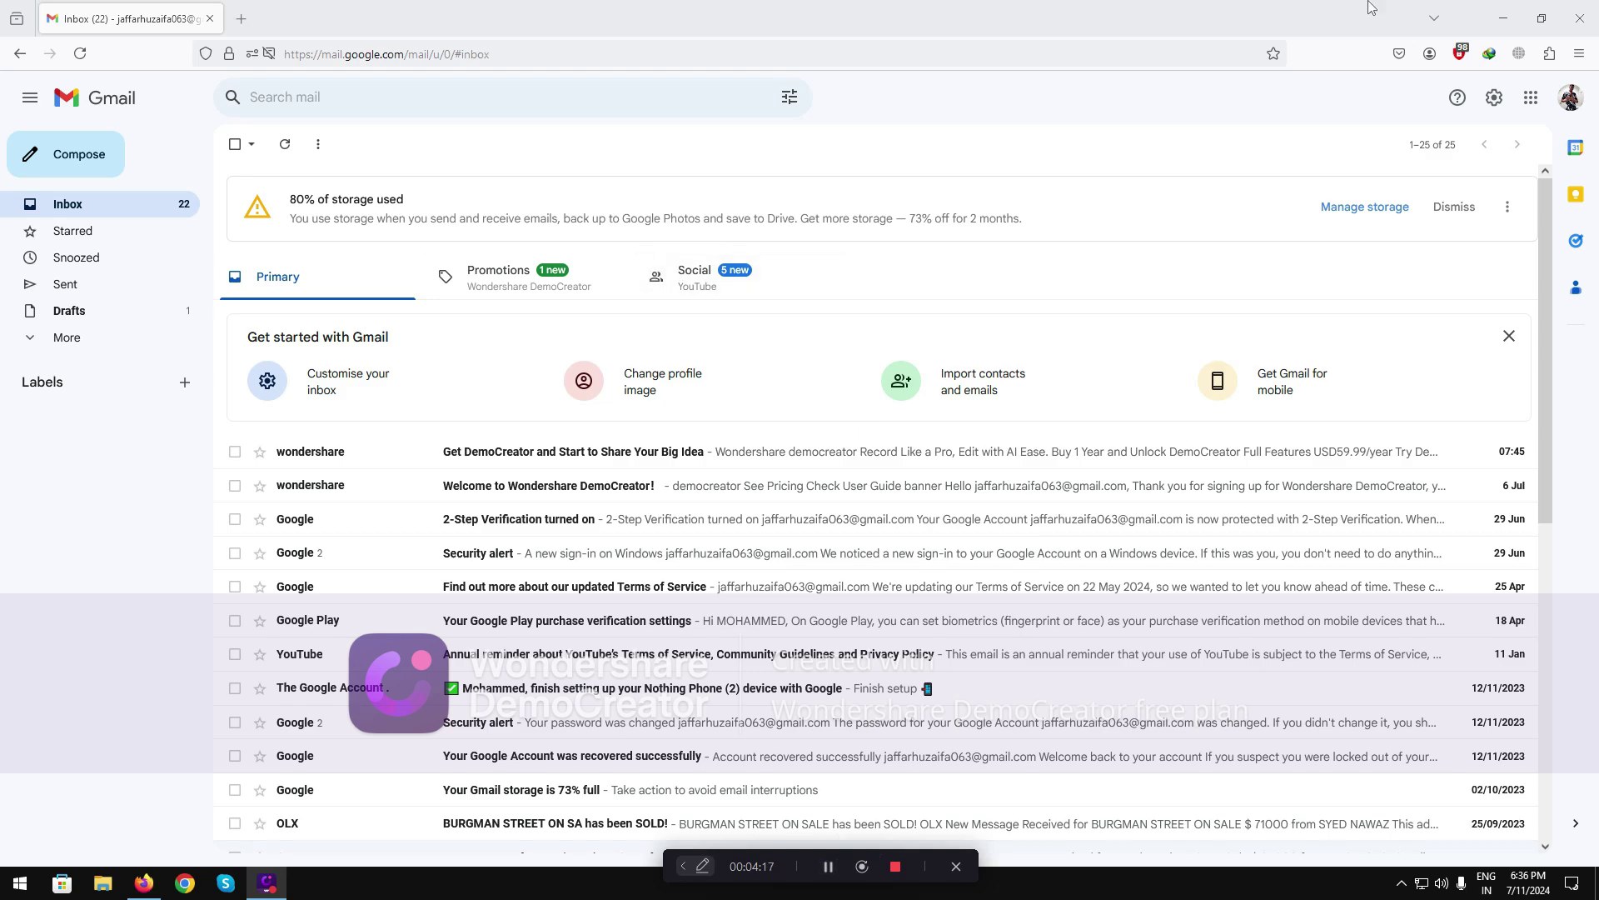
- Close Firefox, start Word with a blank document, and dismiss the Office licence notice
click(1588, 14)
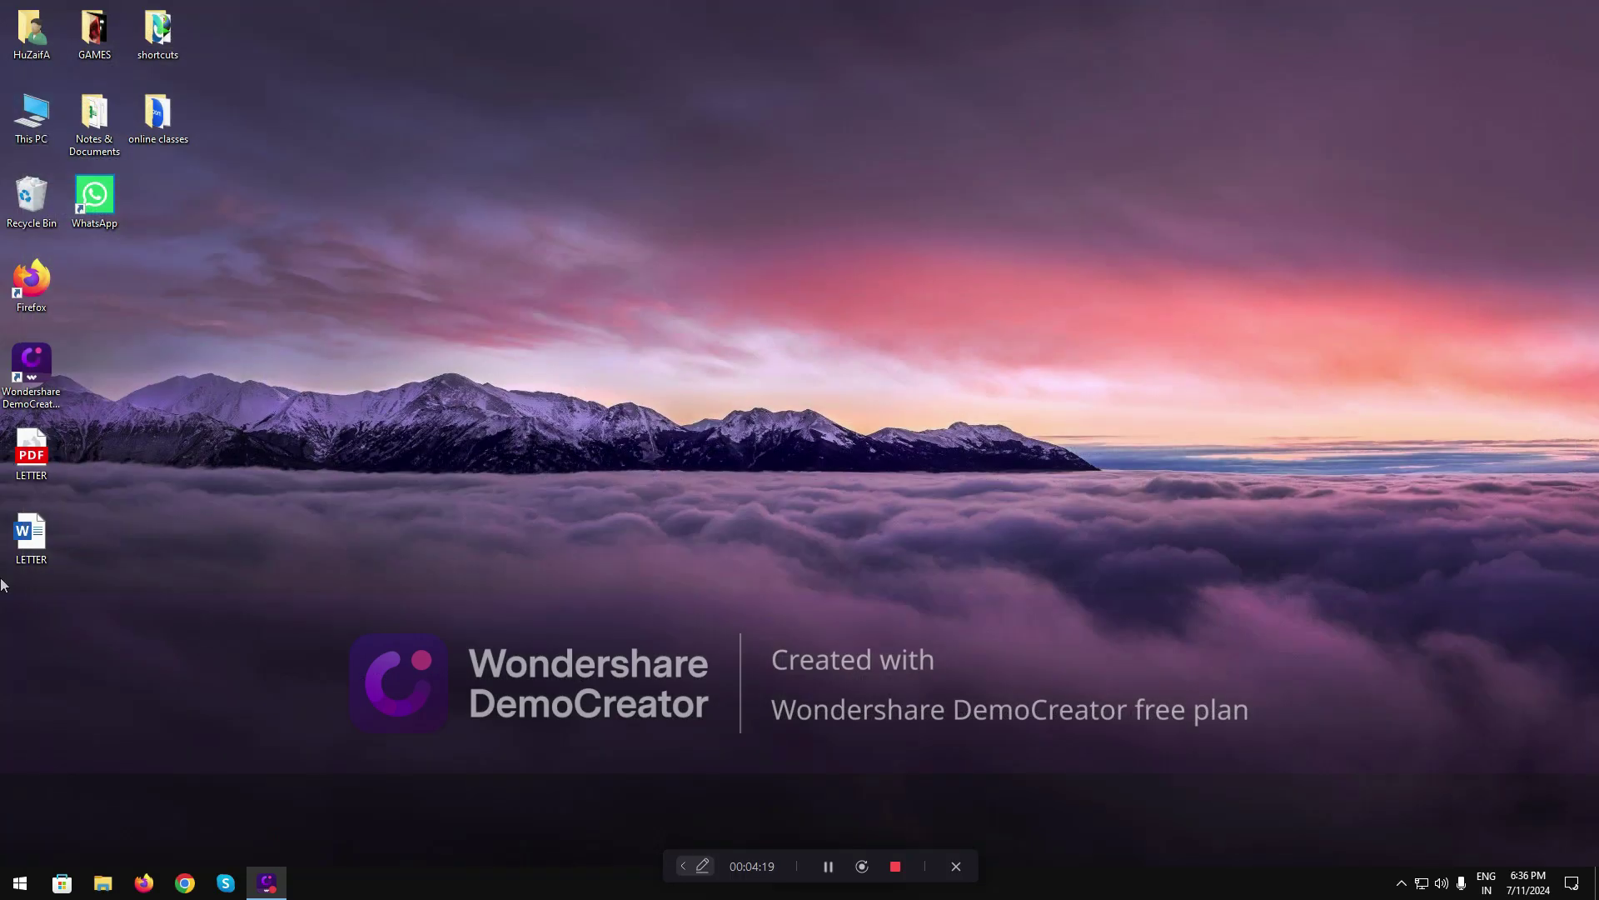
click(20, 883)
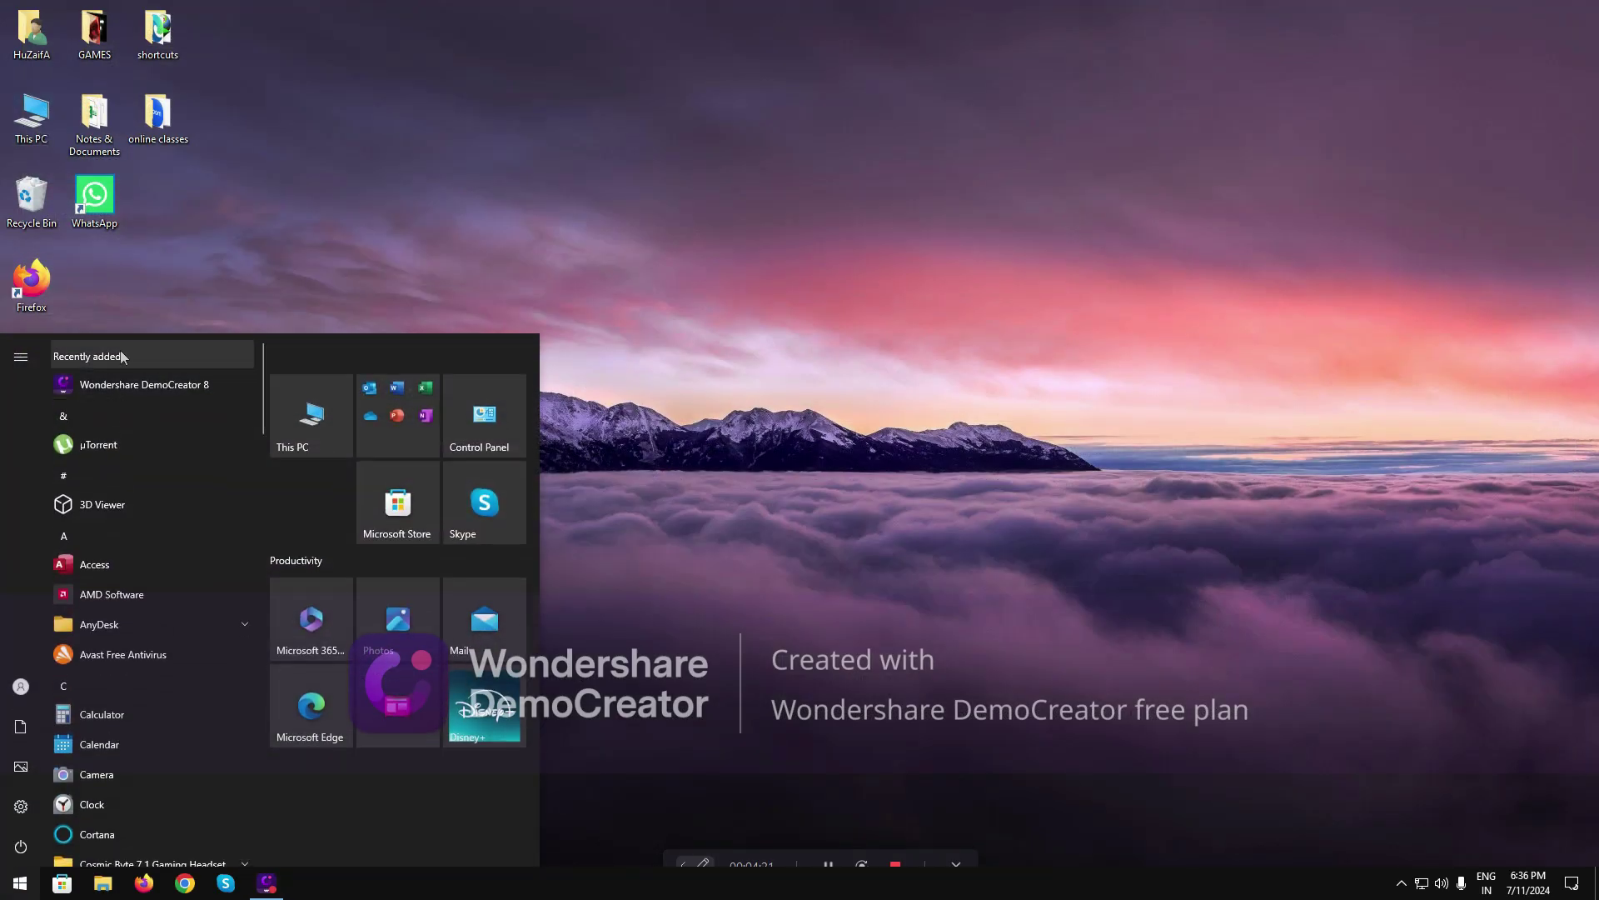
text(W)
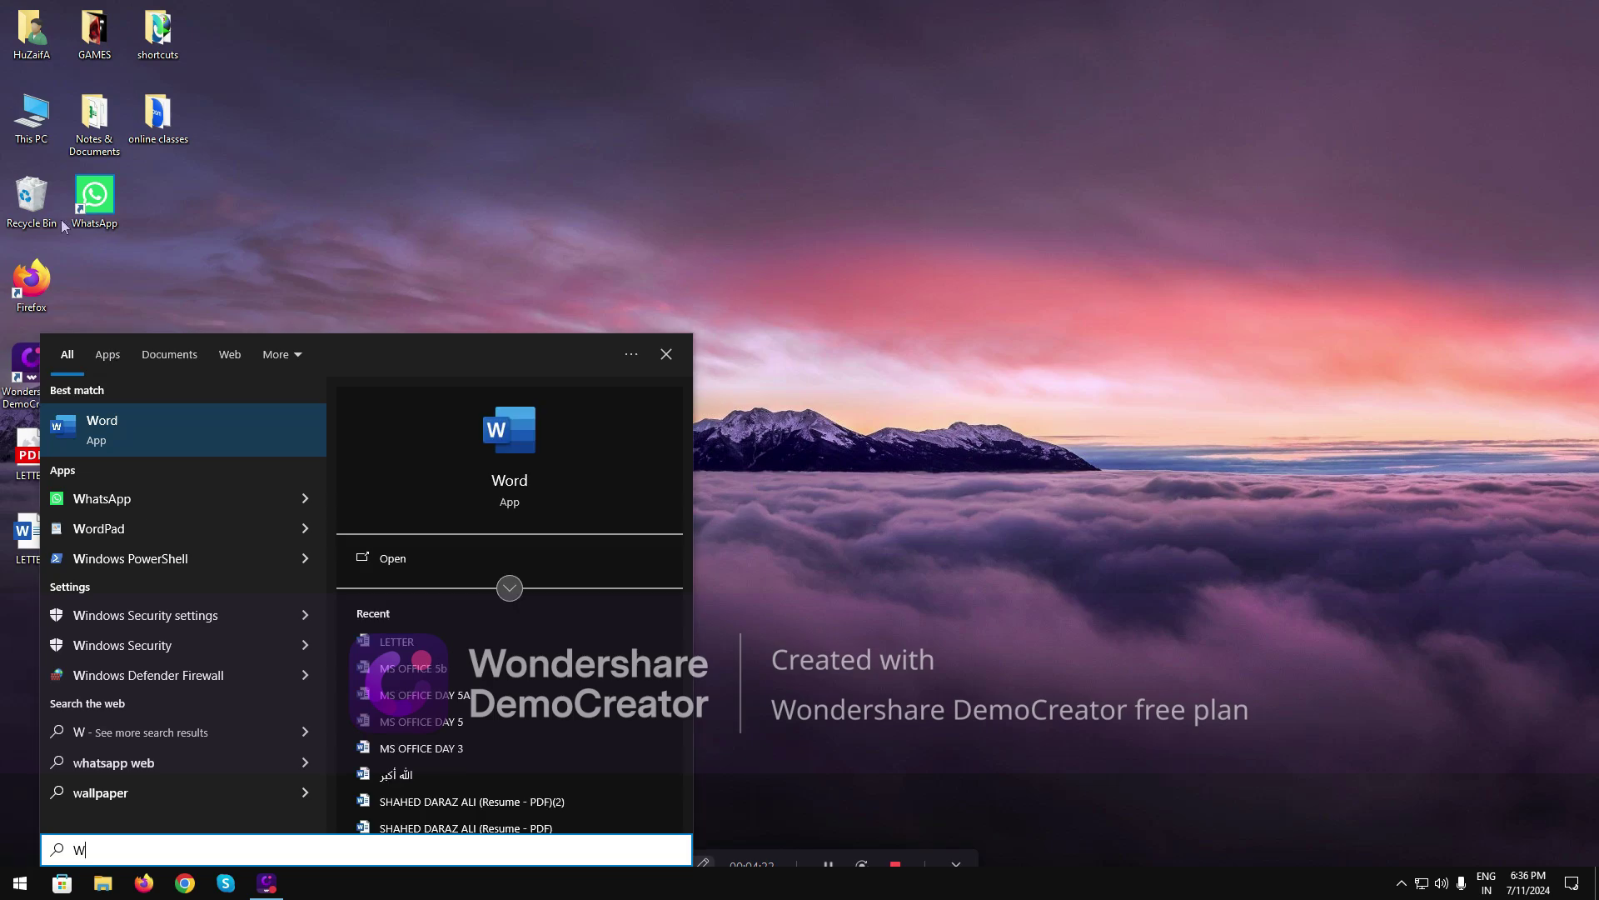
click(123, 426)
click(225, 179)
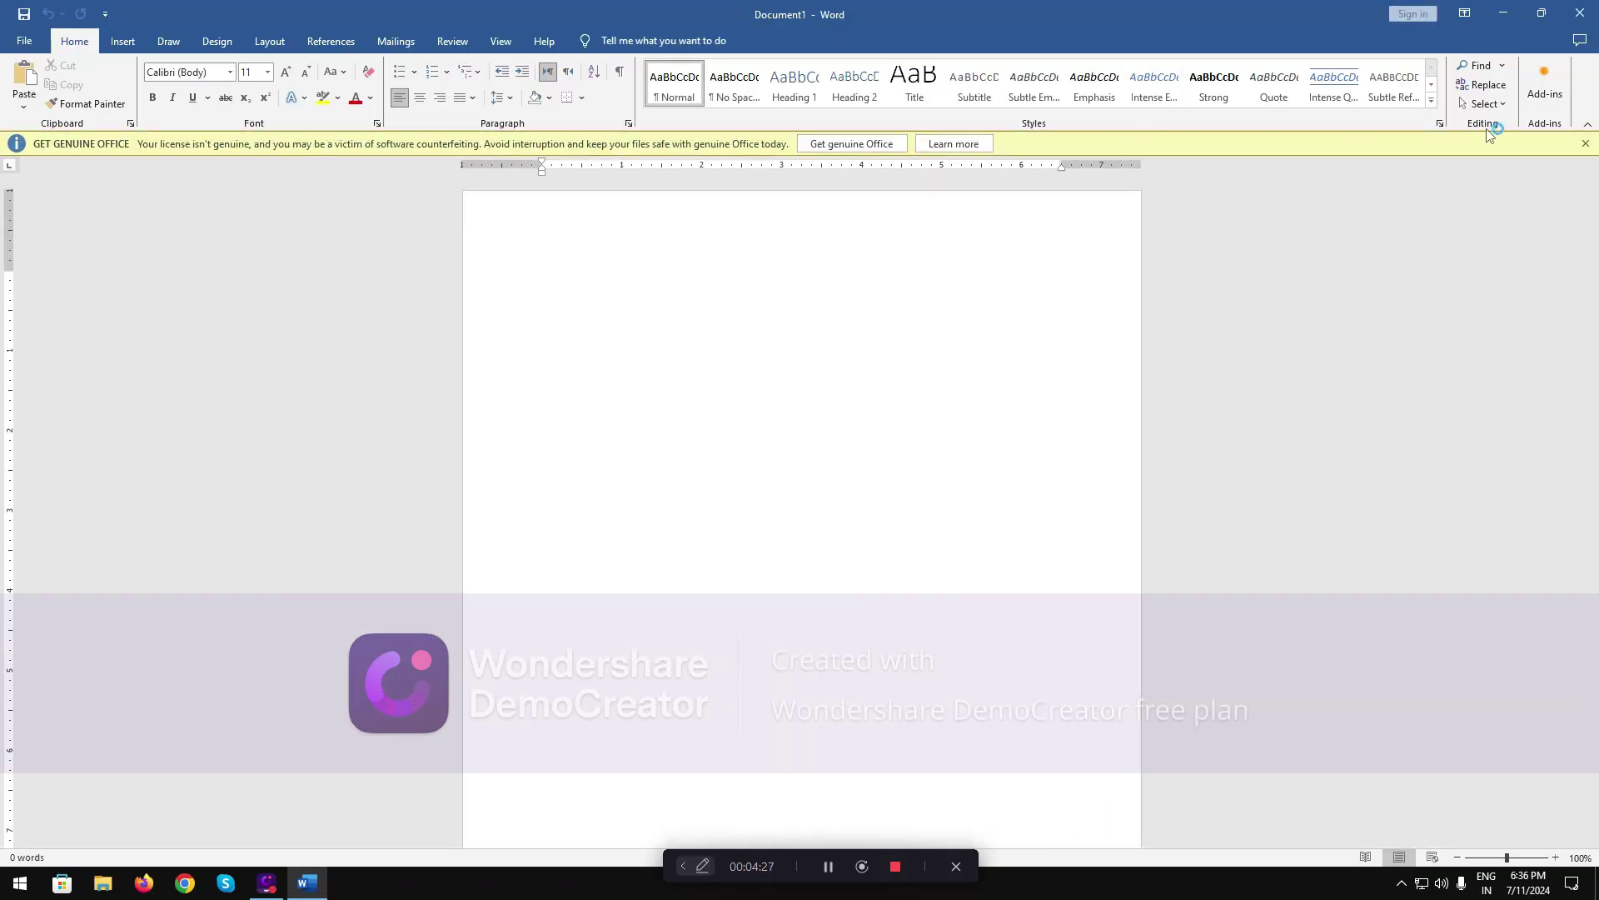
click(1585, 144)
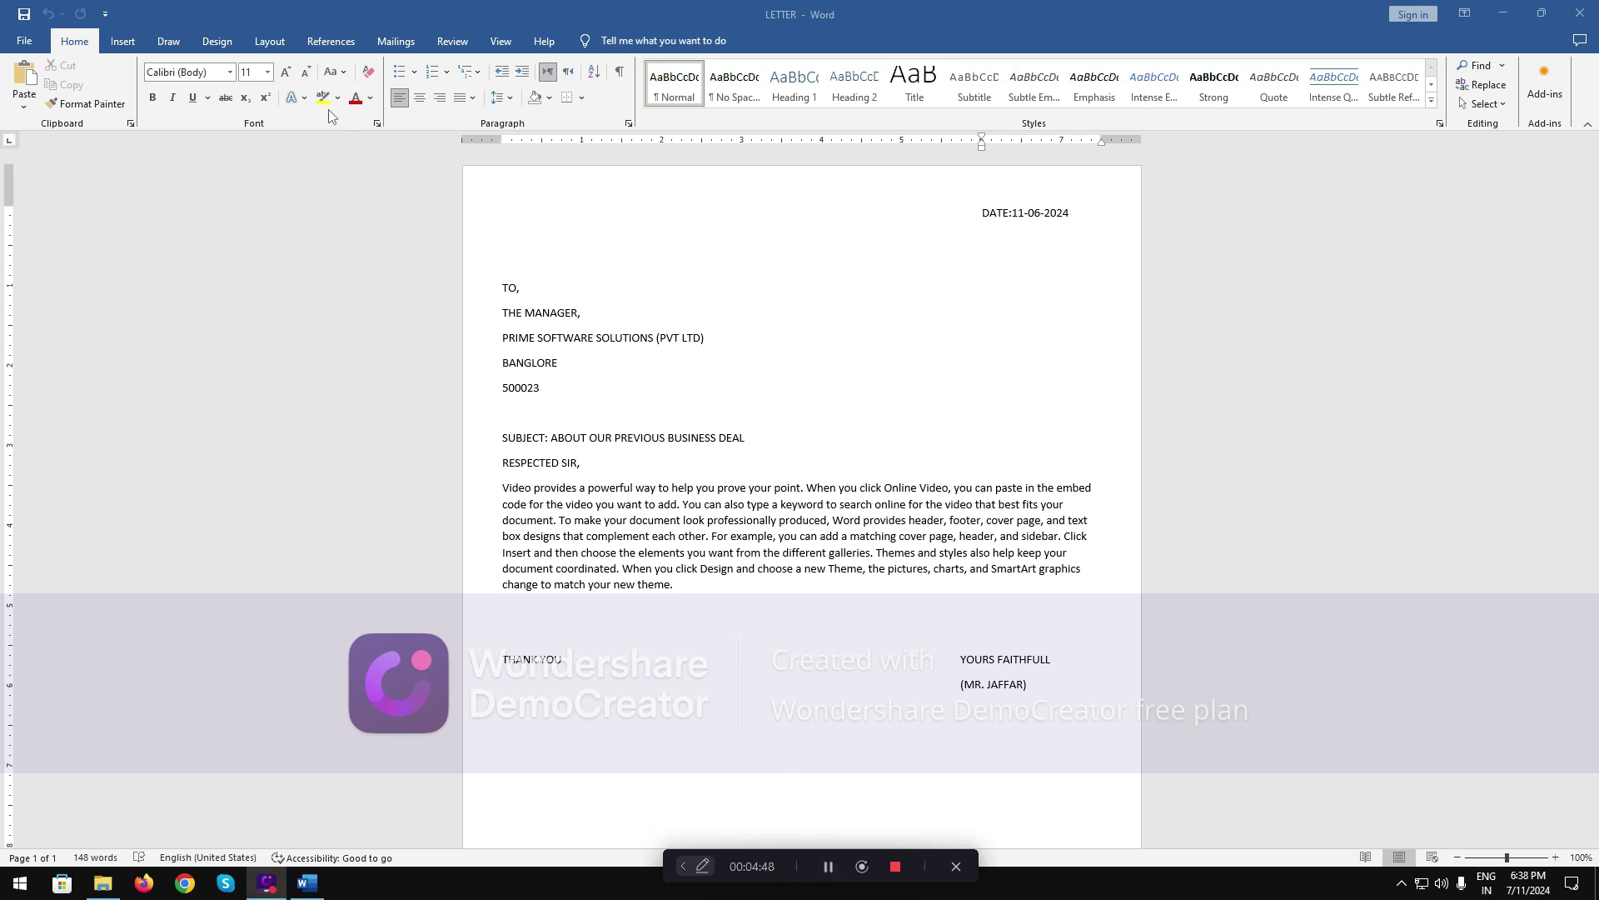
- Change the capitalization of the entire LETTER document to Sentence case
click(535, 229)
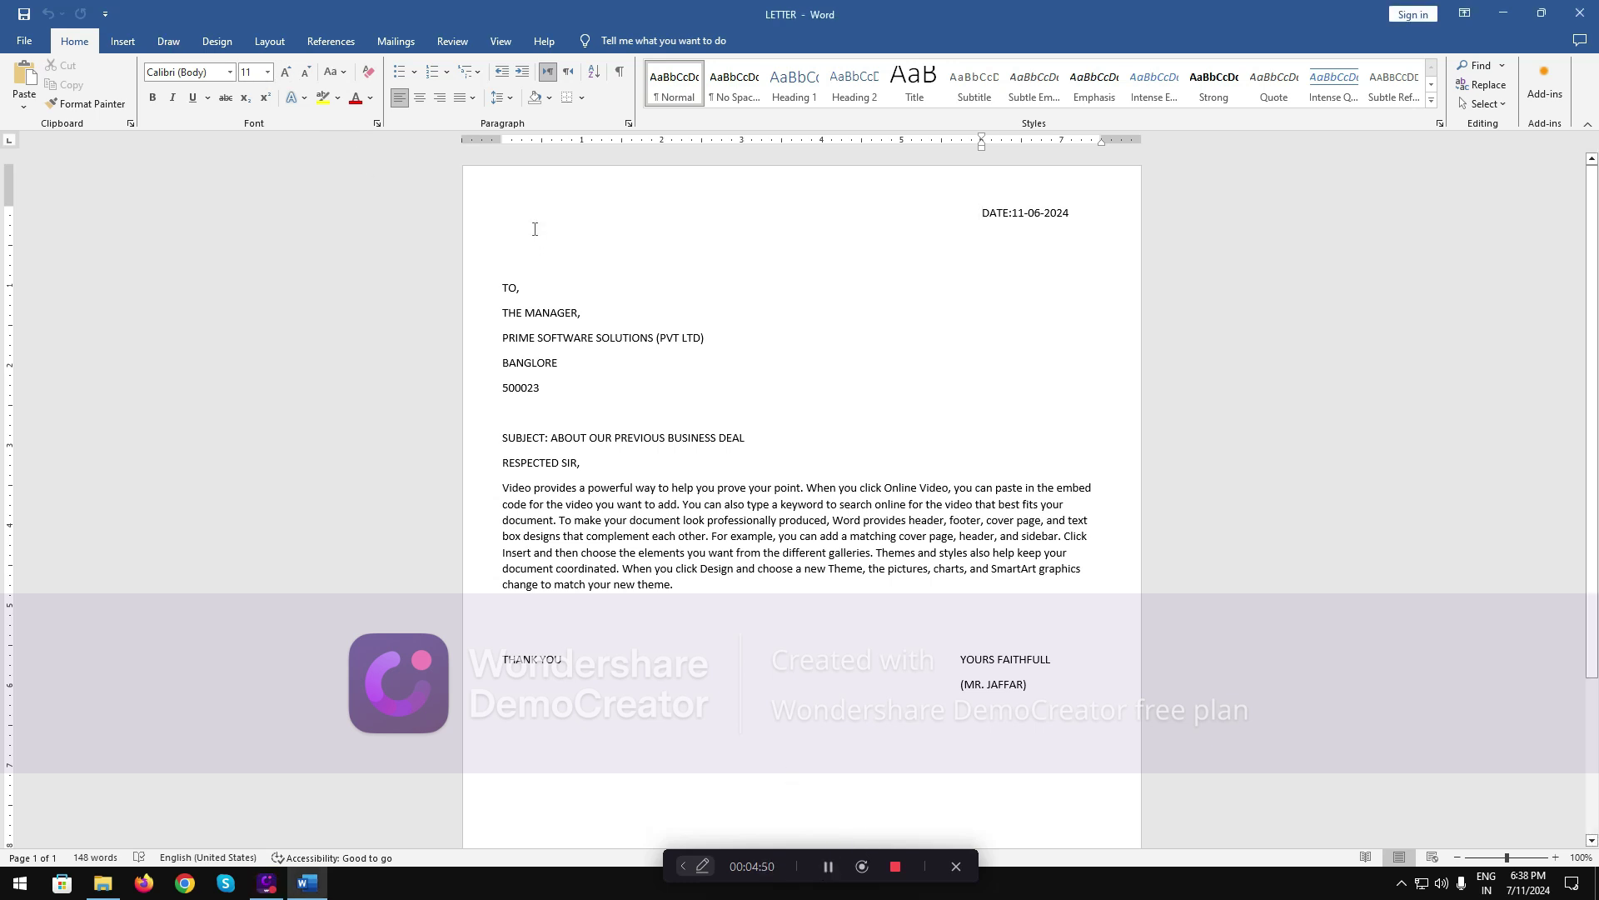
key(ctrl+a)
click(344, 72)
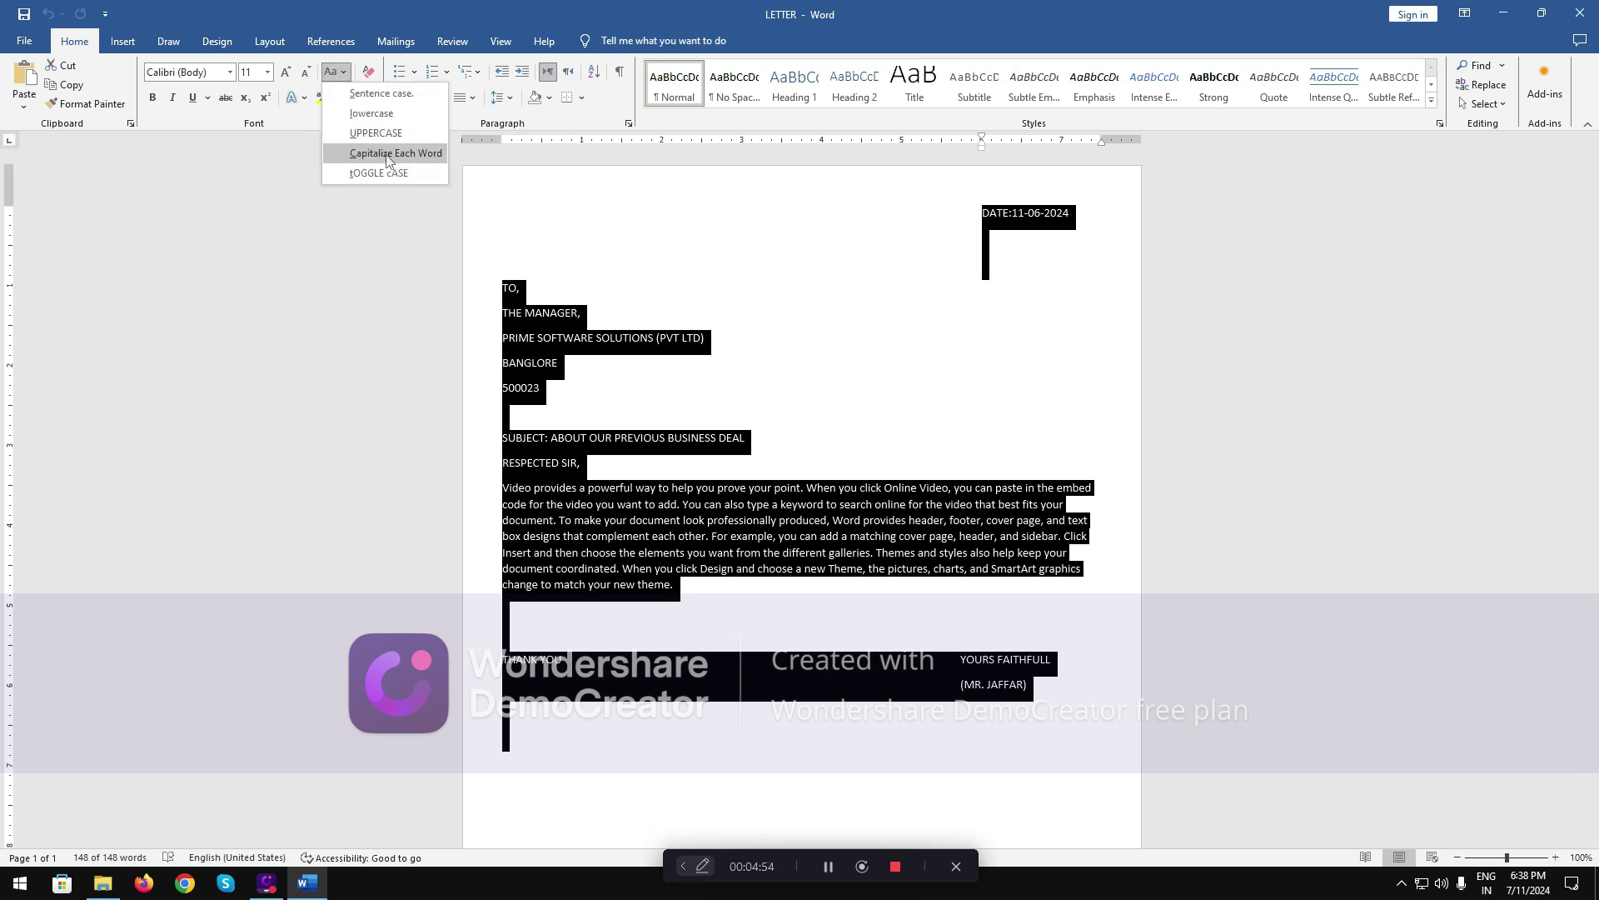
click(382, 93)
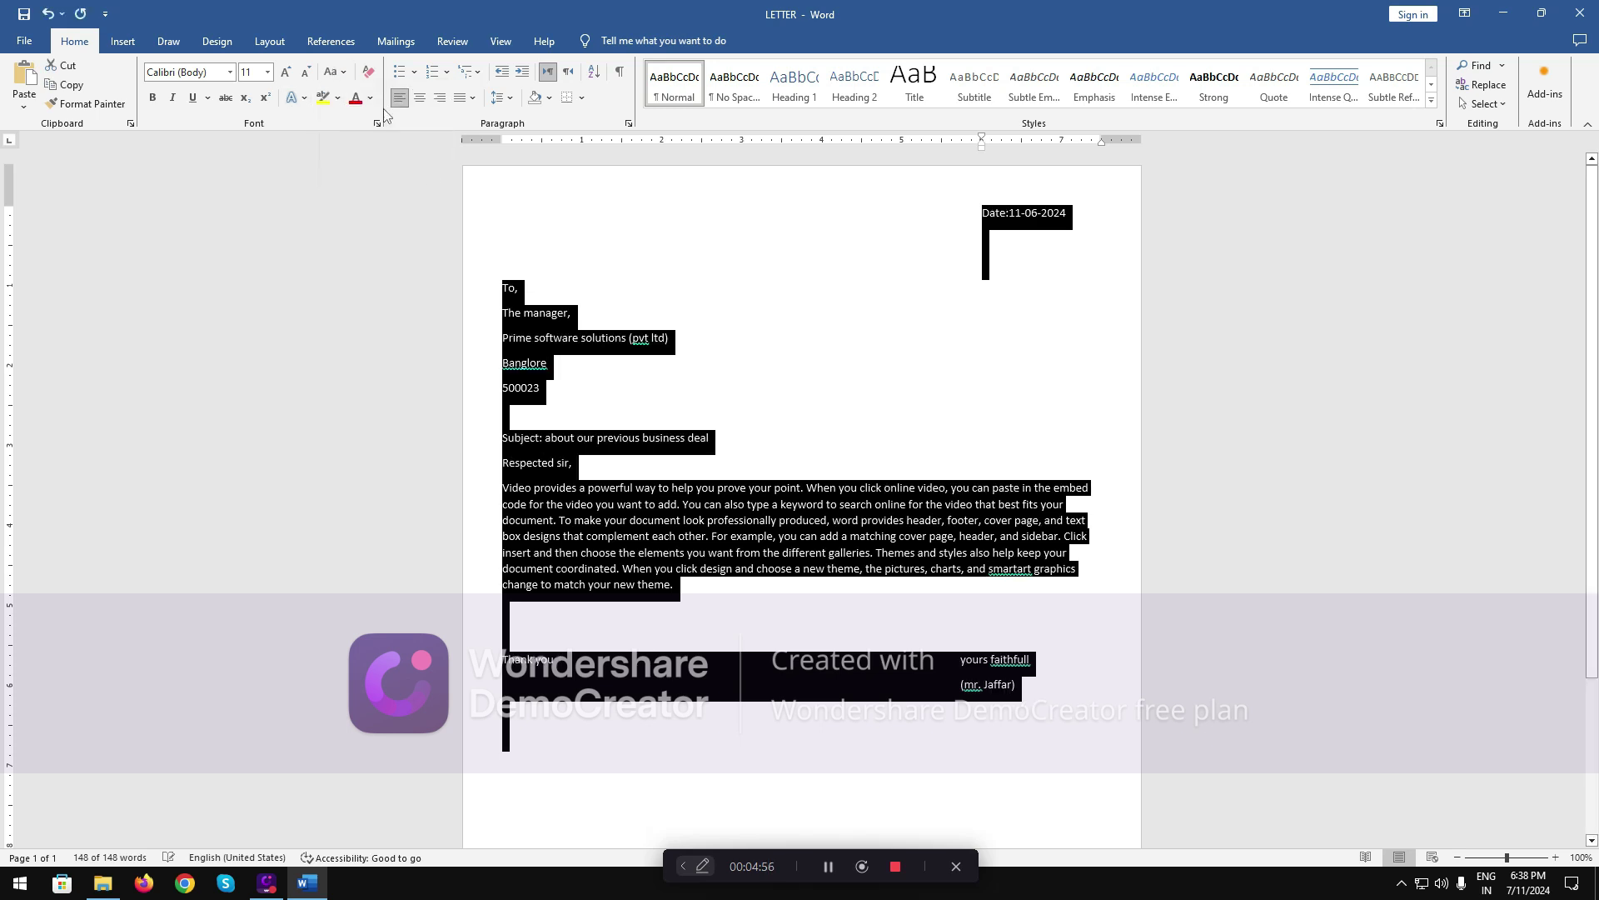
click(675, 291)
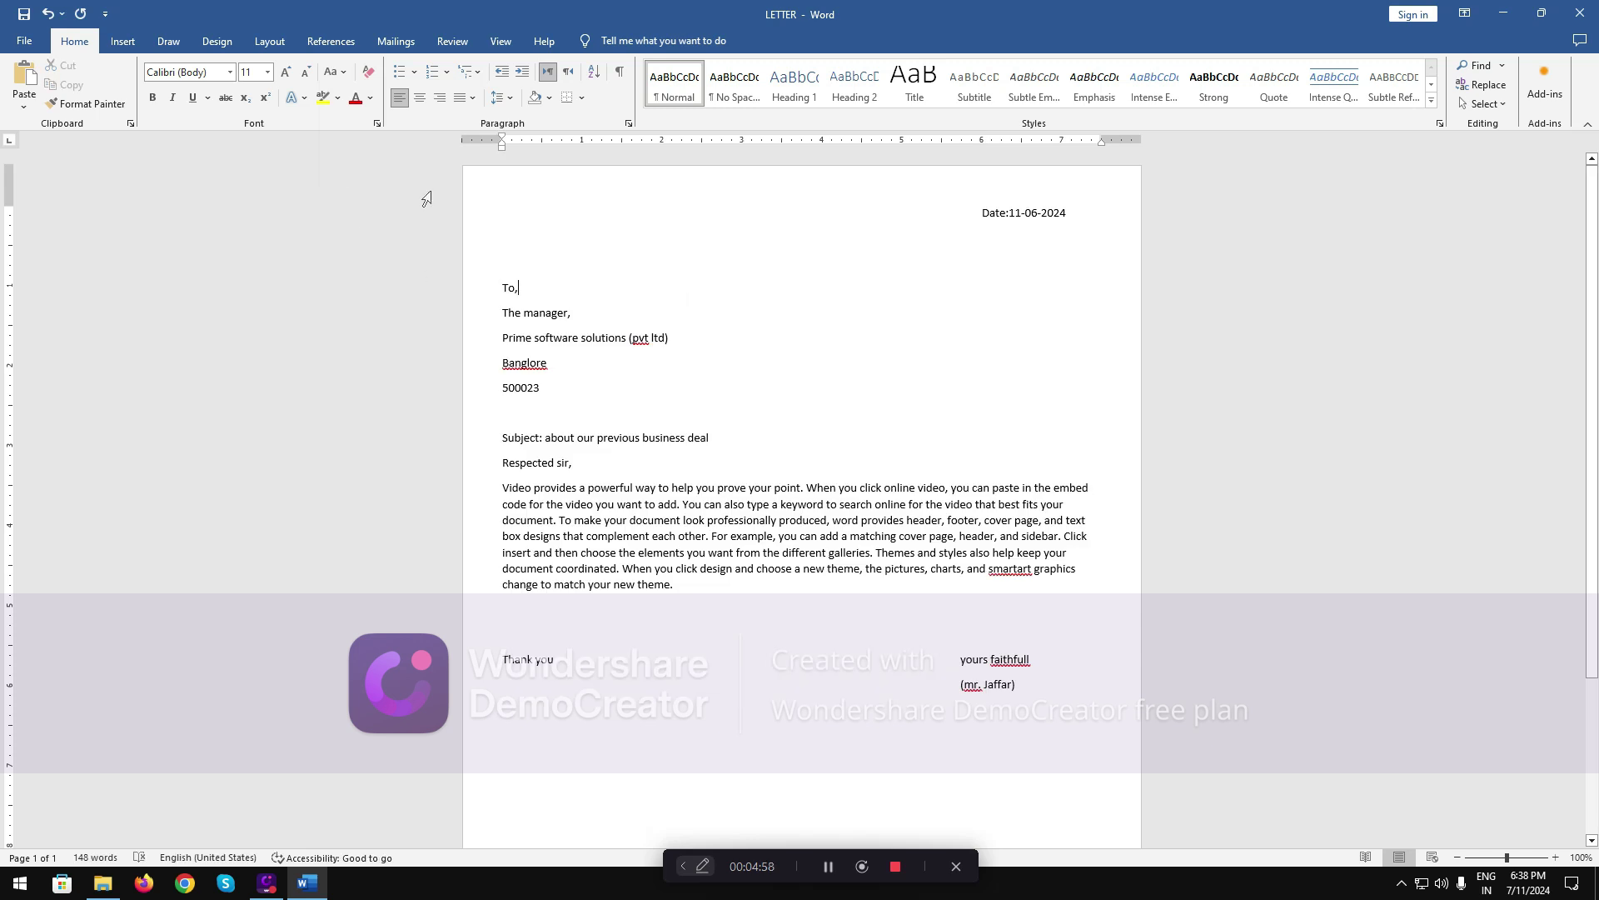
click(333, 72)
click(383, 91)
click(523, 203)
click(606, 285)
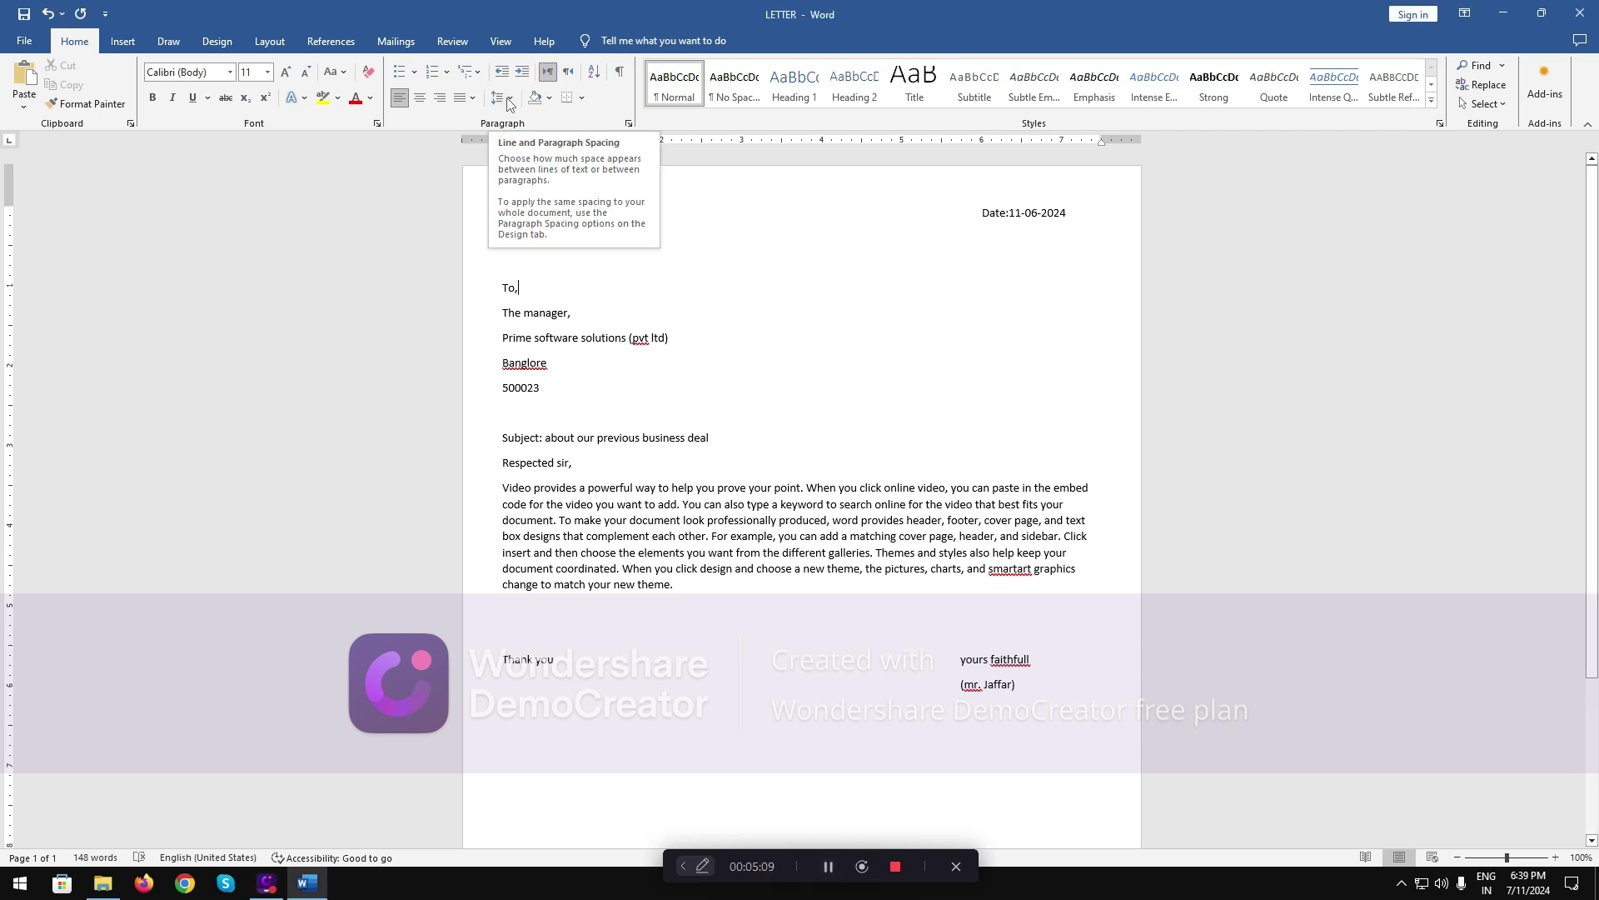
- Set the line spacing of the recipient address block, from "To," to the postal code line, to 1.0
click(497, 288)
click(500, 281)
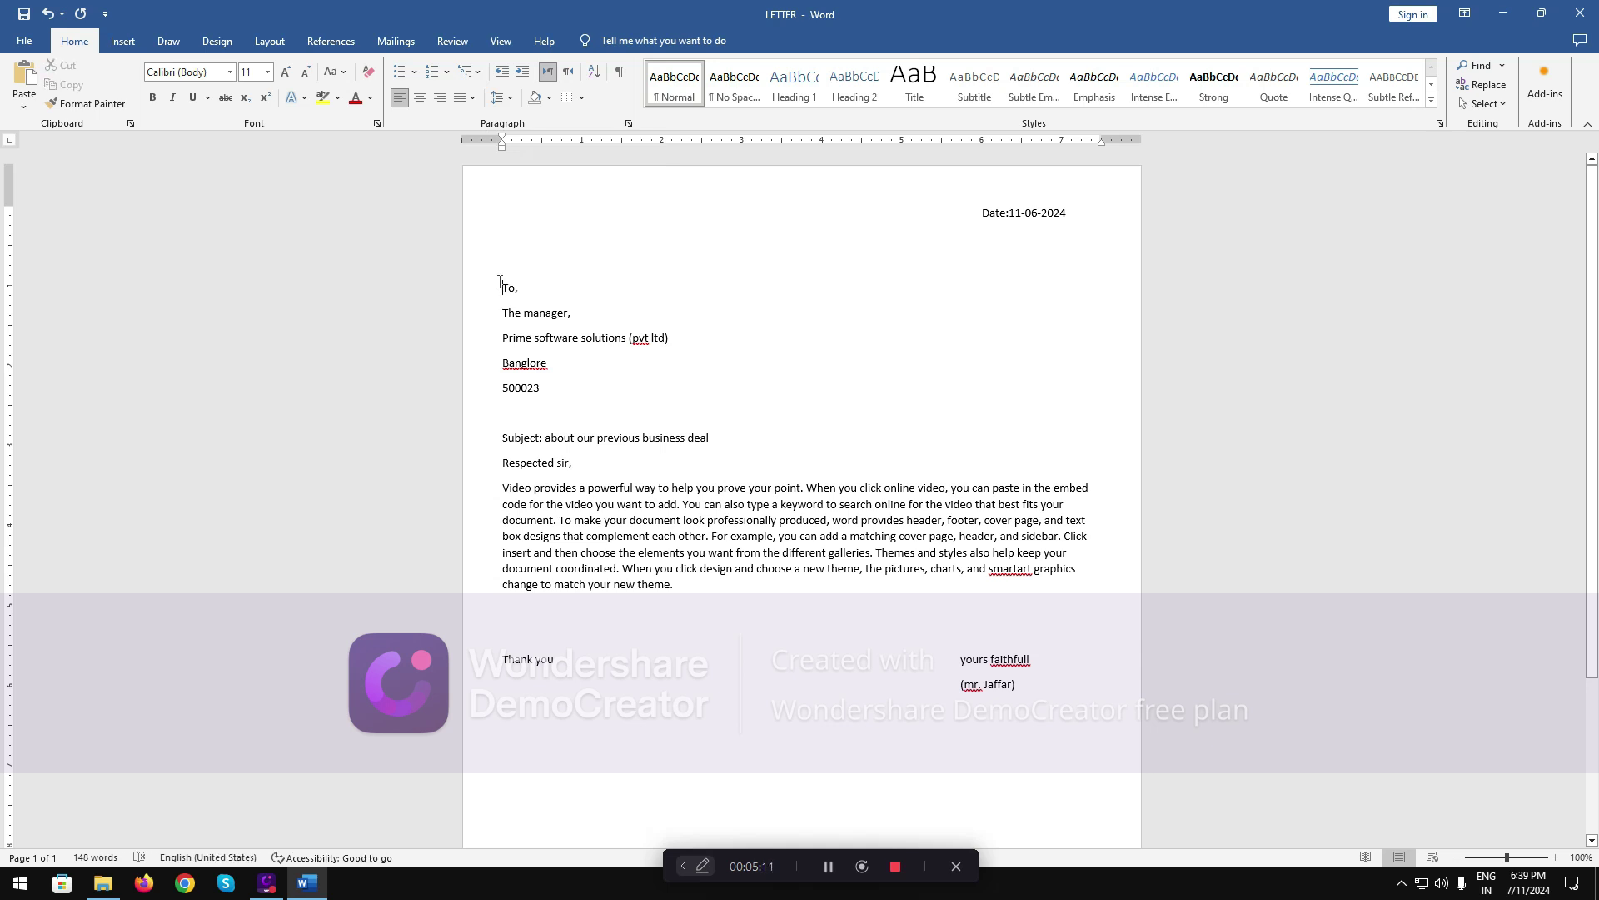
drag(496, 278, 607, 386)
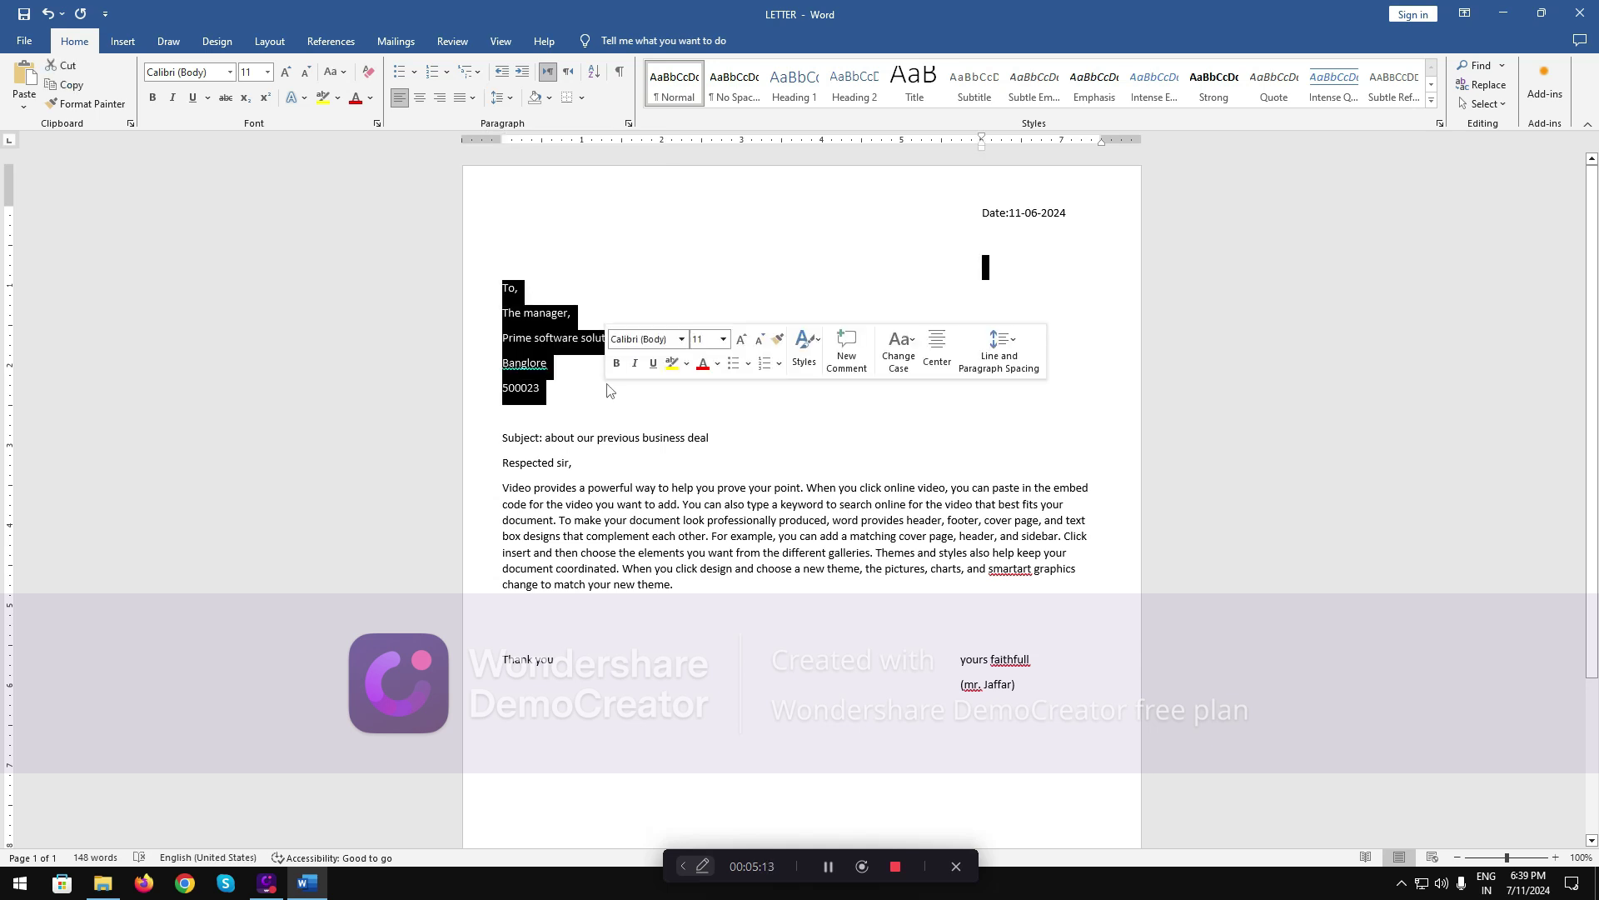
click(498, 97)
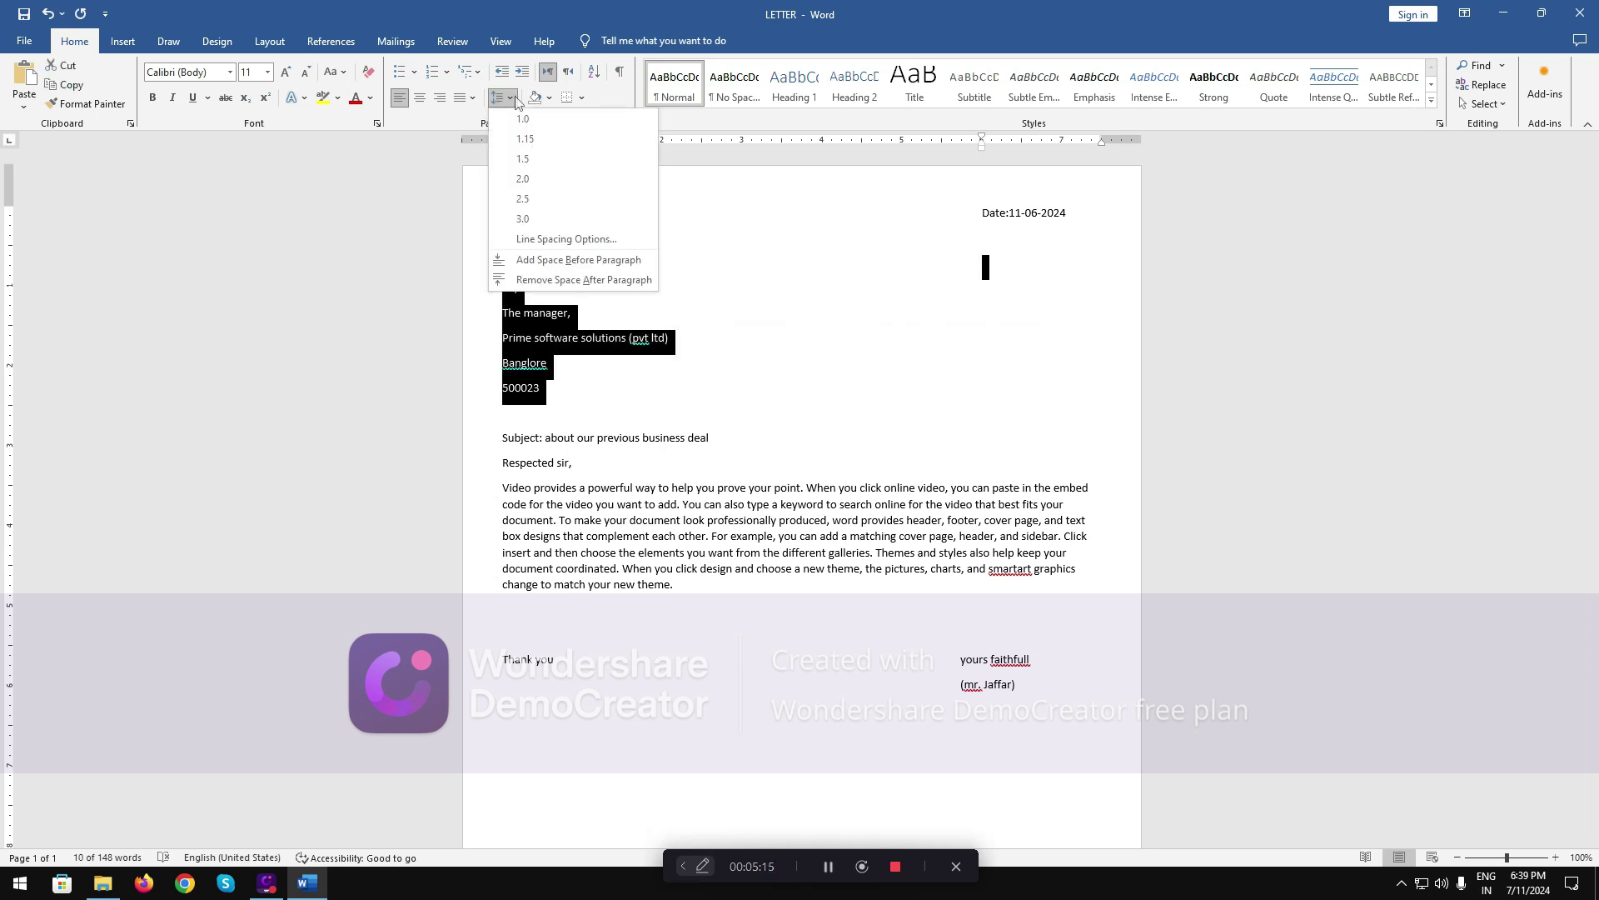
click(555, 126)
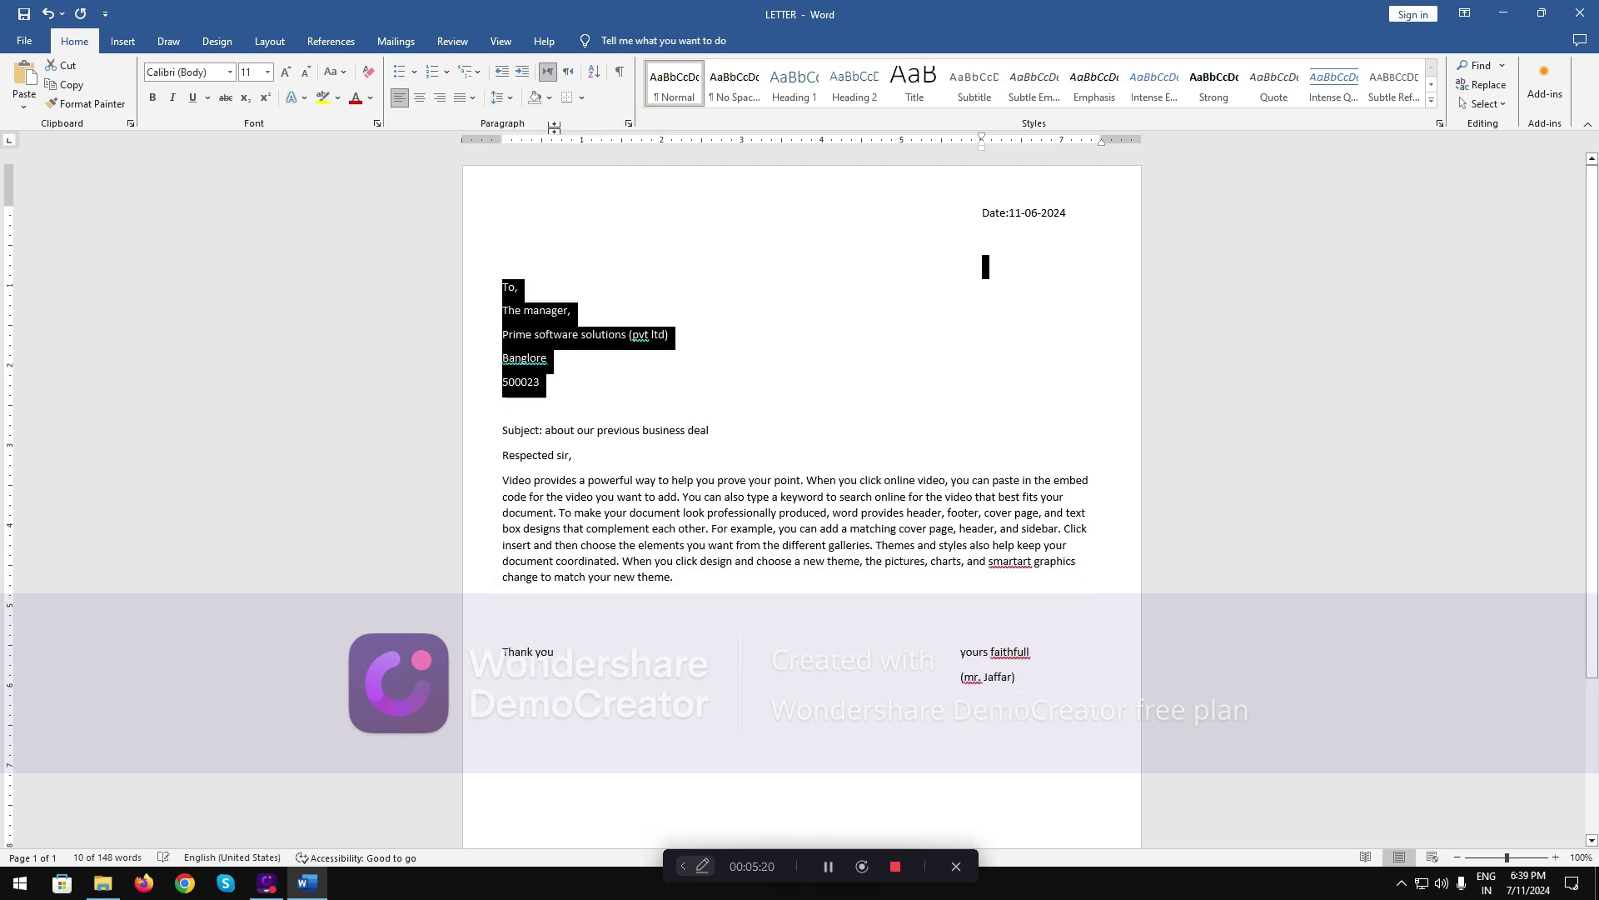
click(745, 226)
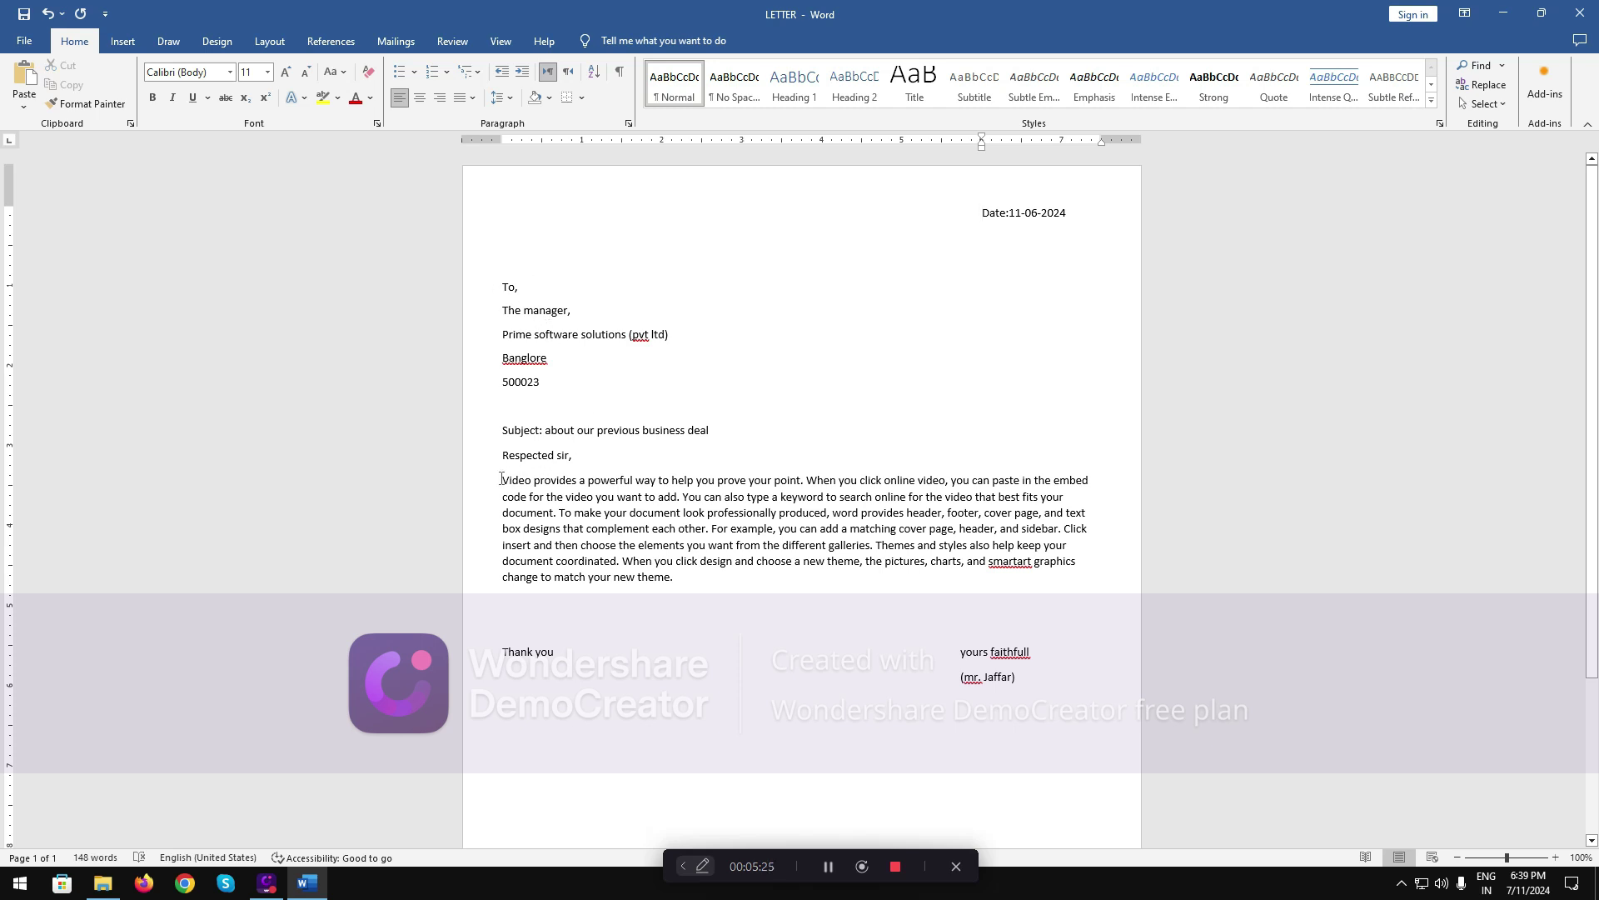
- Justify the body paragraph of the letter that begins "Video provides a powerful way"
drag(500, 479, 709, 591)
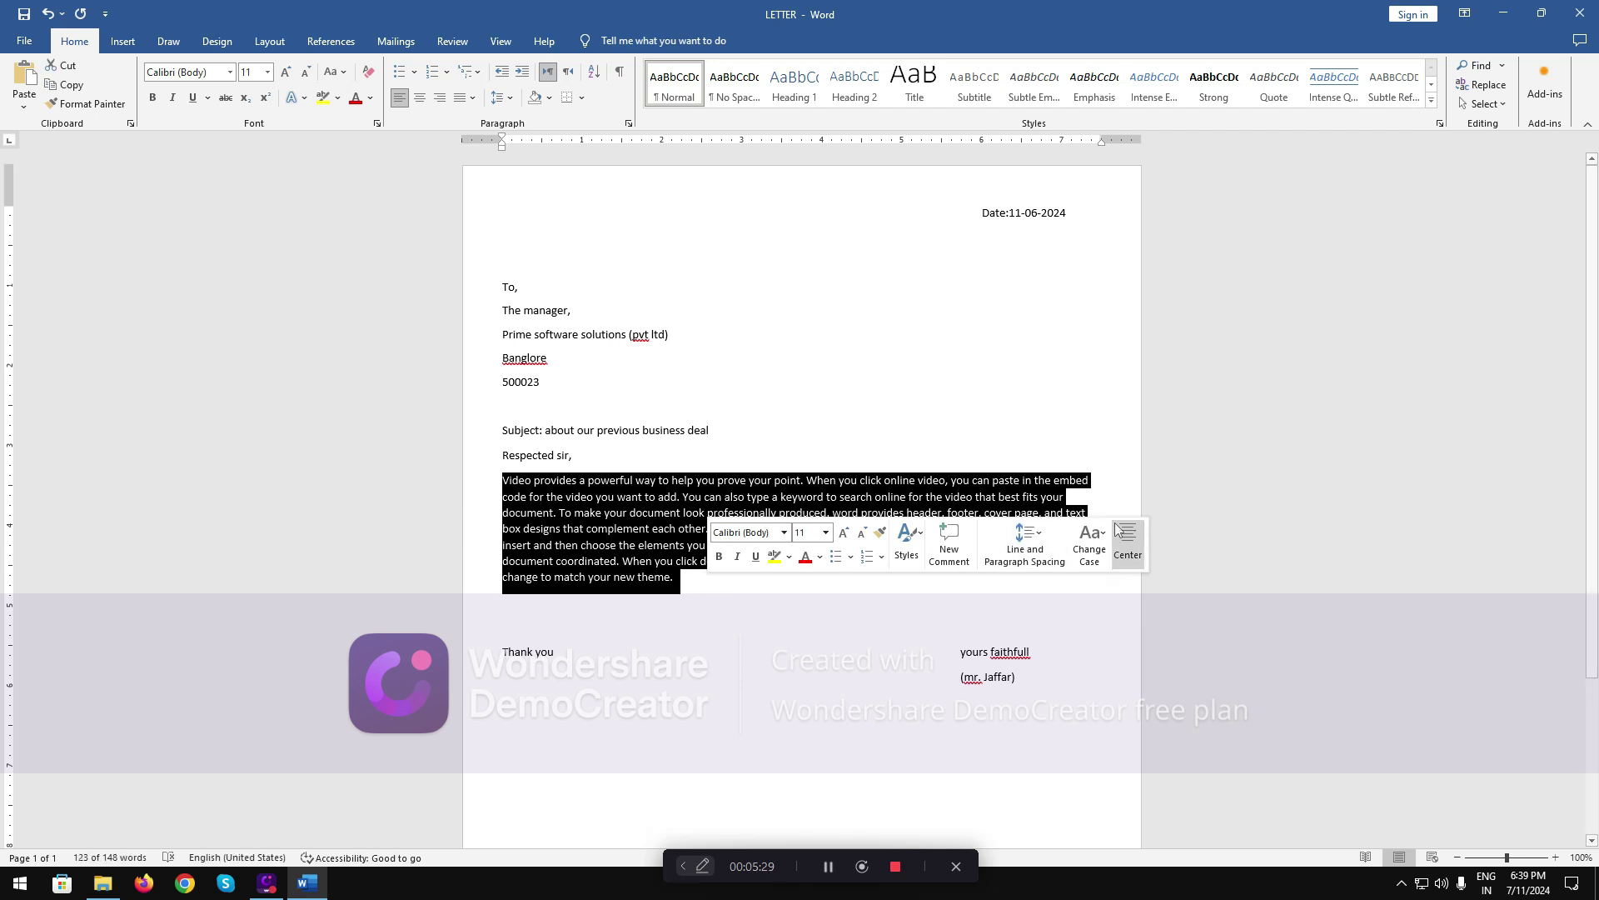
click(1085, 500)
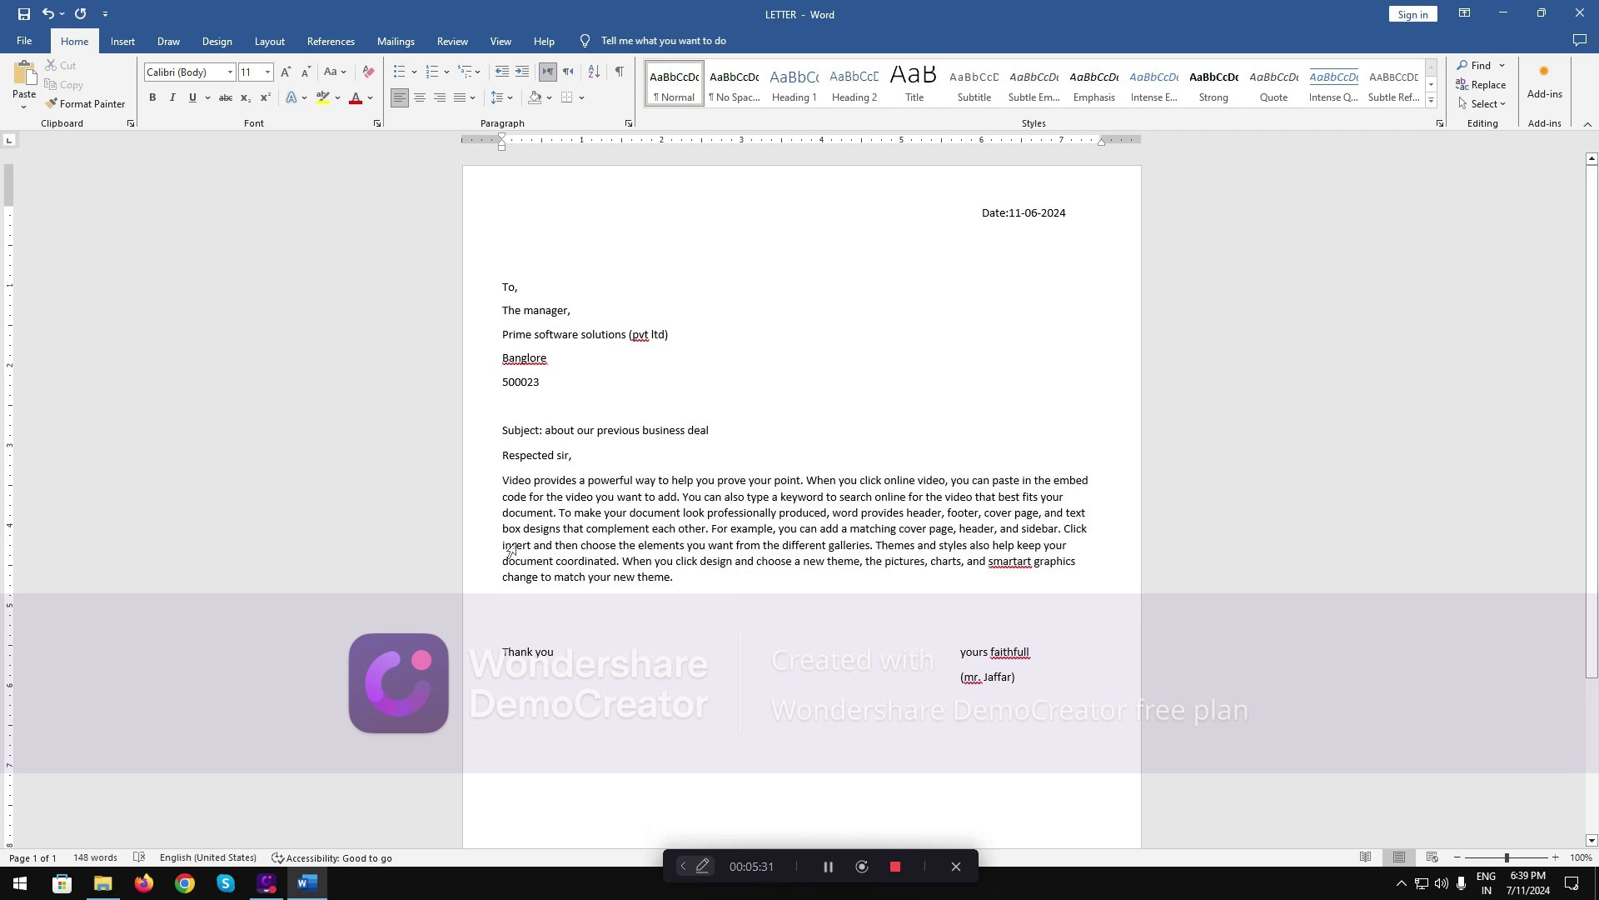
drag(506, 481, 675, 608)
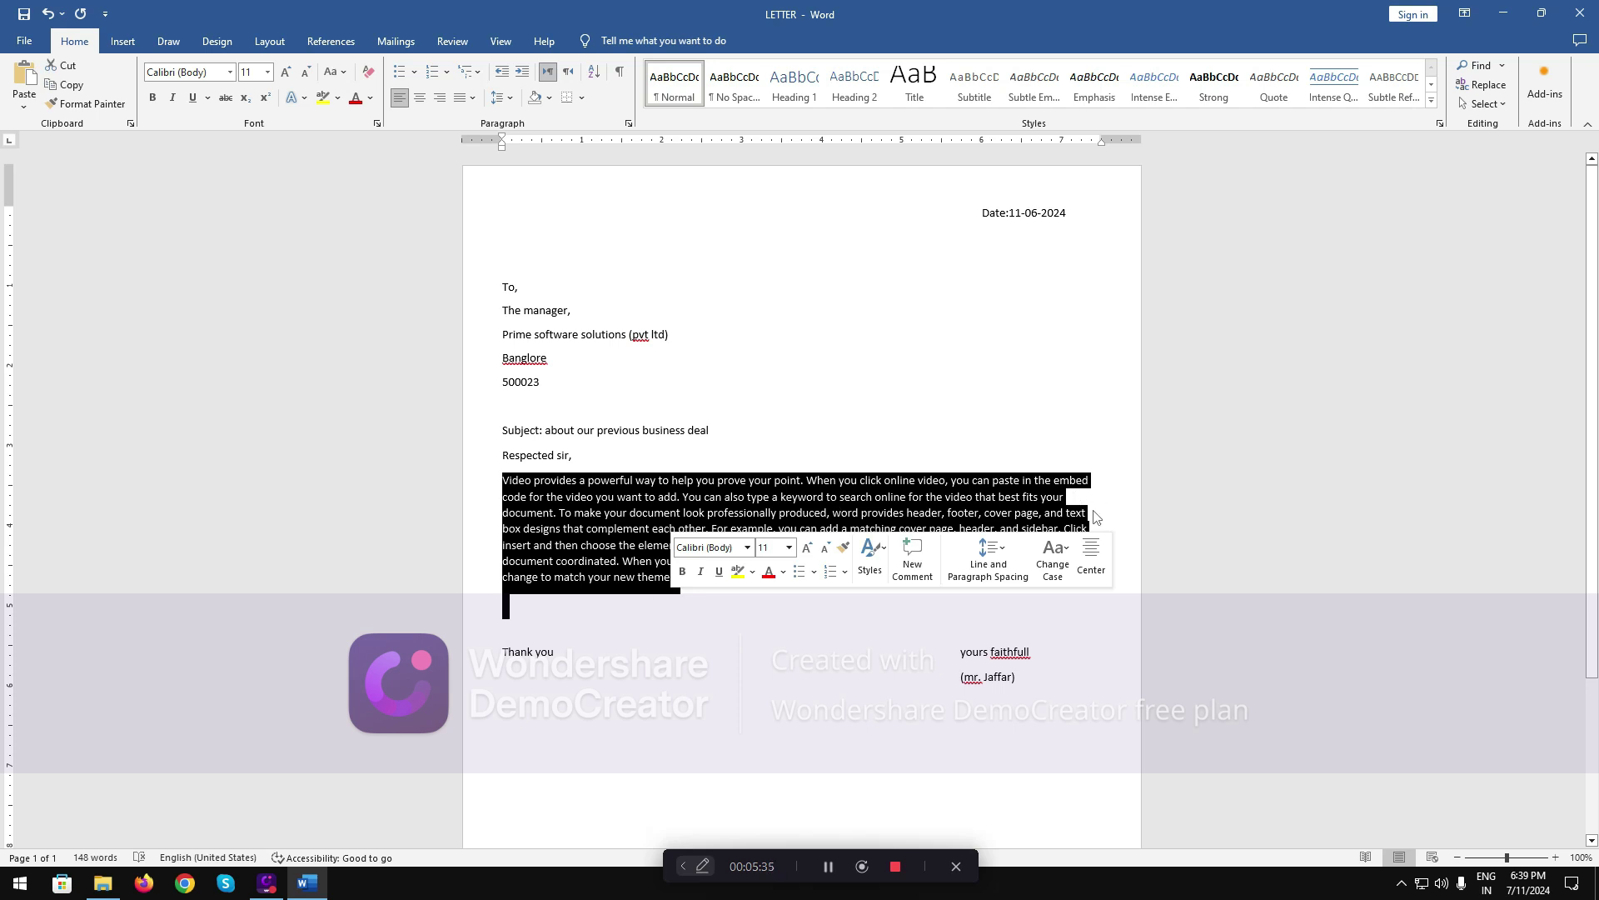
click(471, 97)
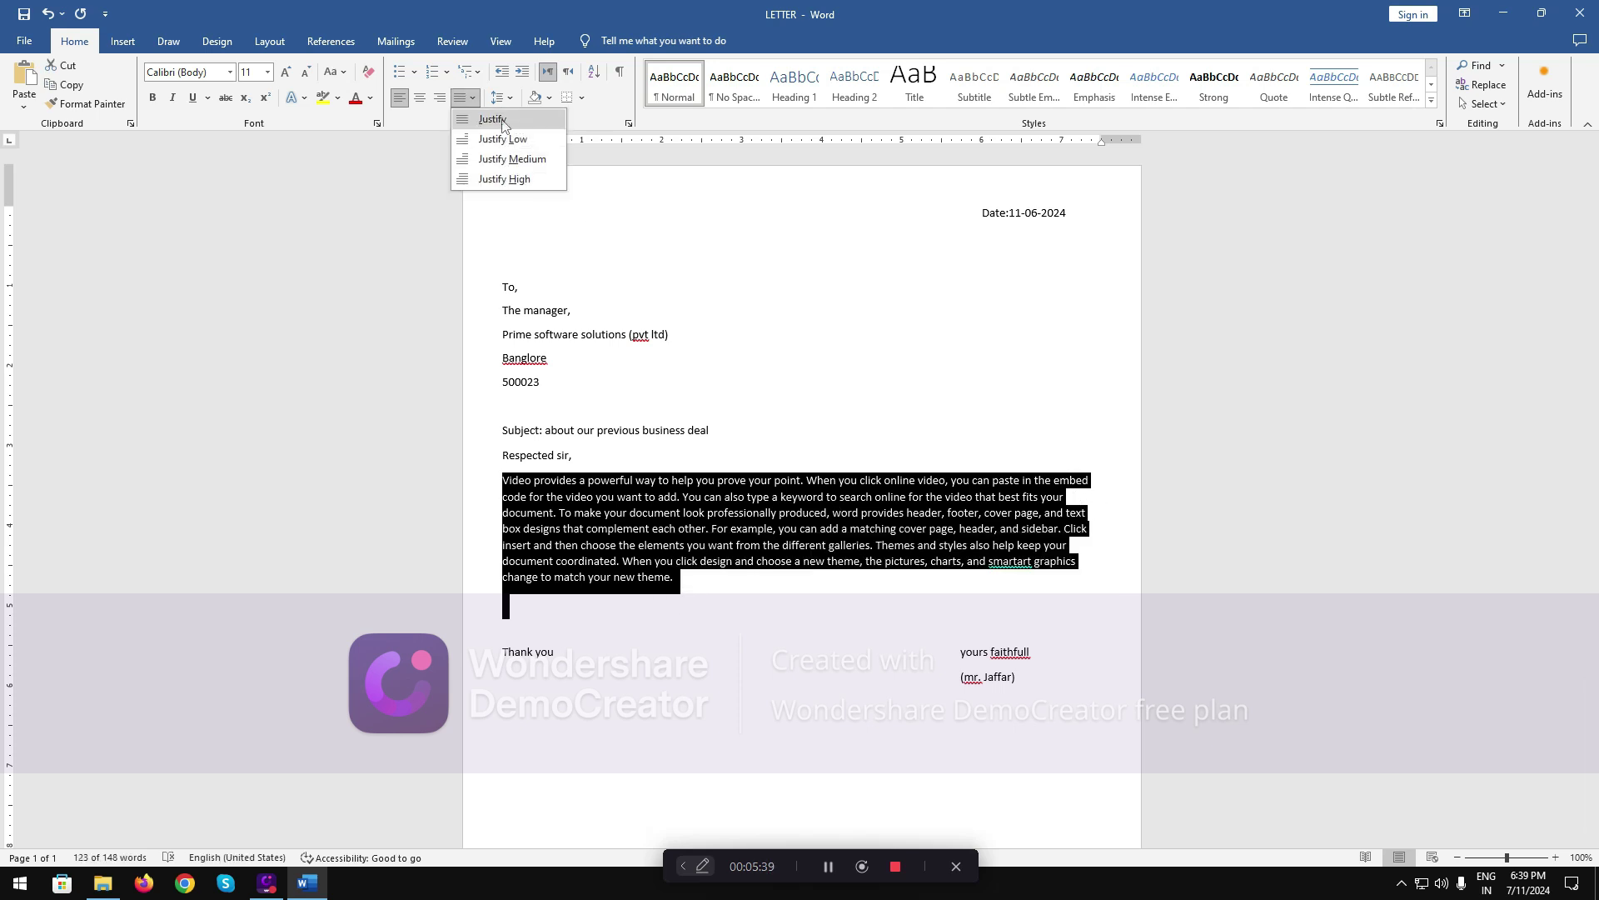
click(493, 121)
click(1122, 480)
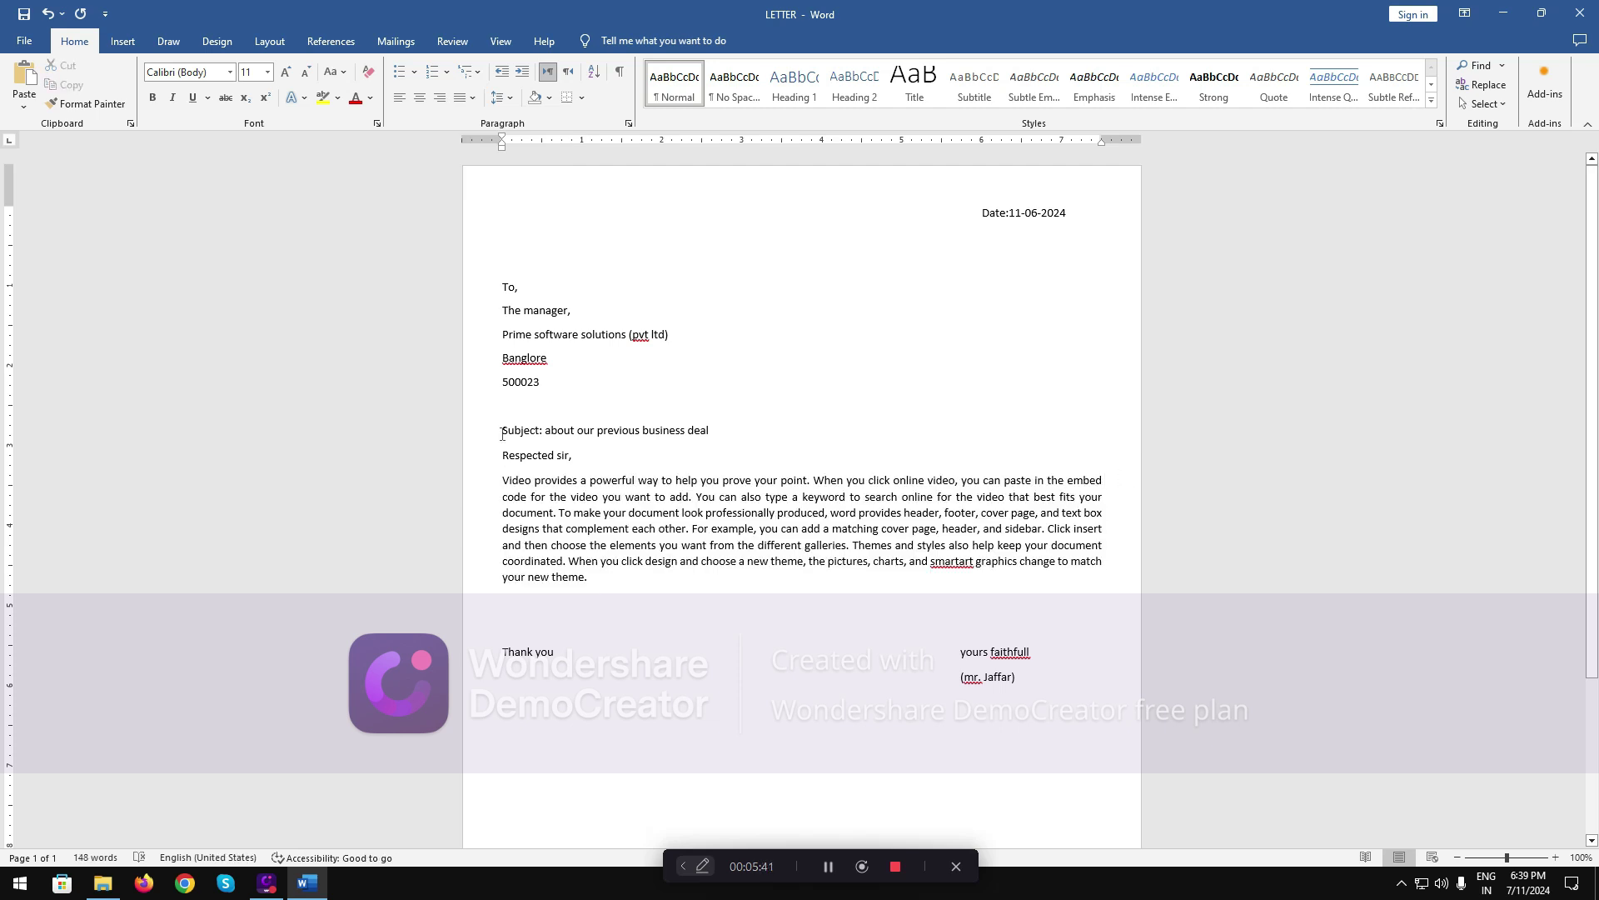
- Preview wider line spacing on the recipient address block and reapply 1.0
click(342, 76)
click(401, 97)
drag(499, 284, 570, 383)
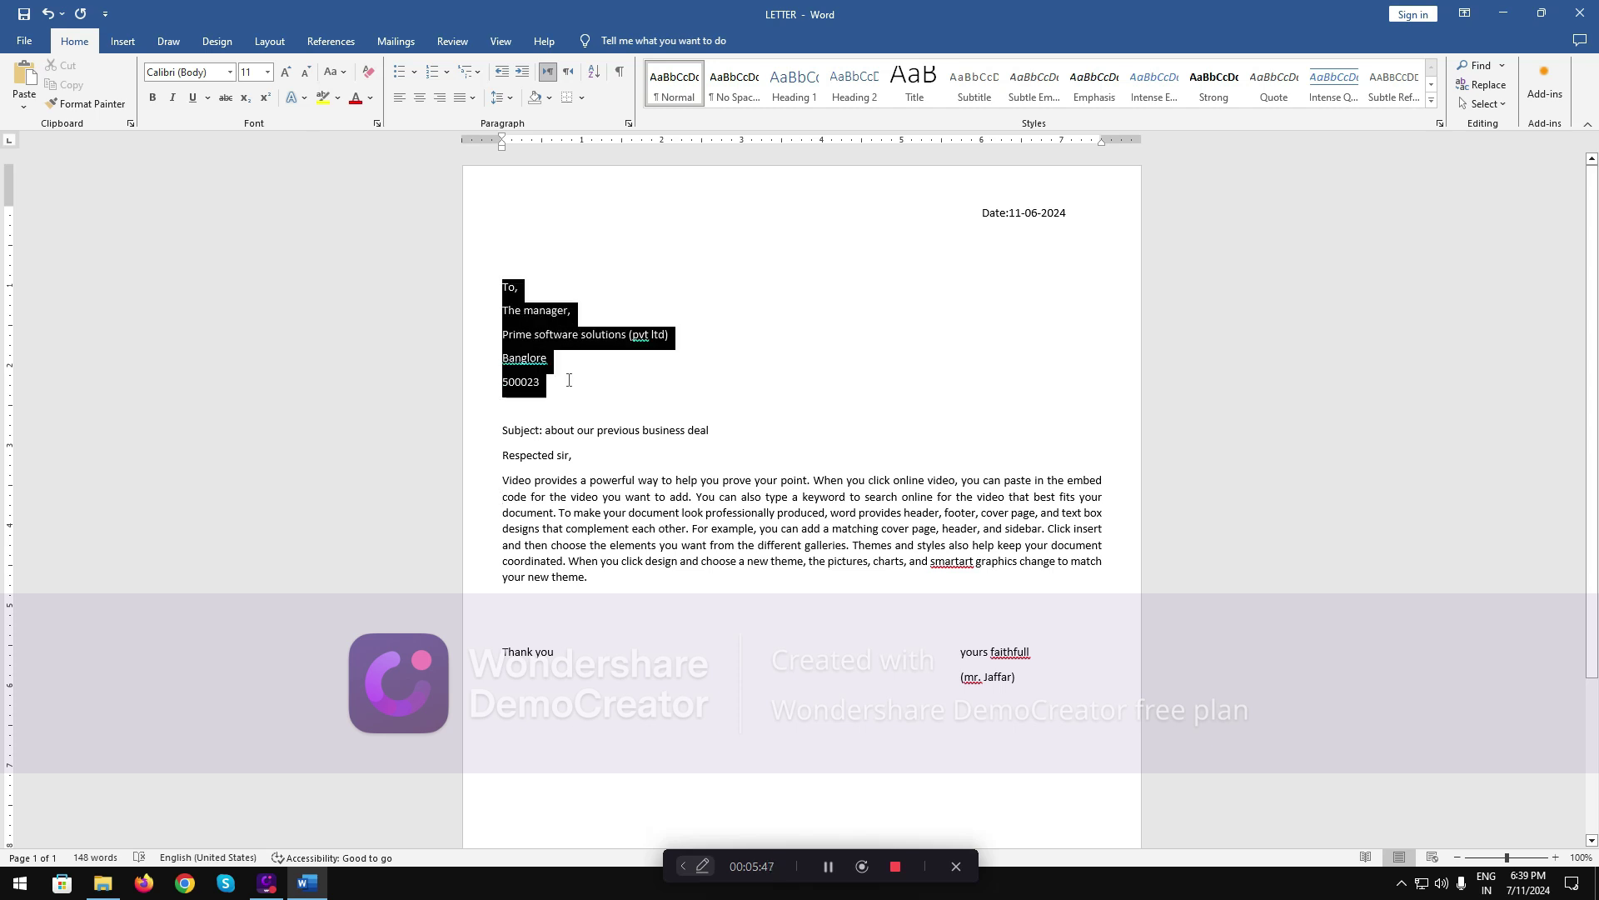
click(509, 103)
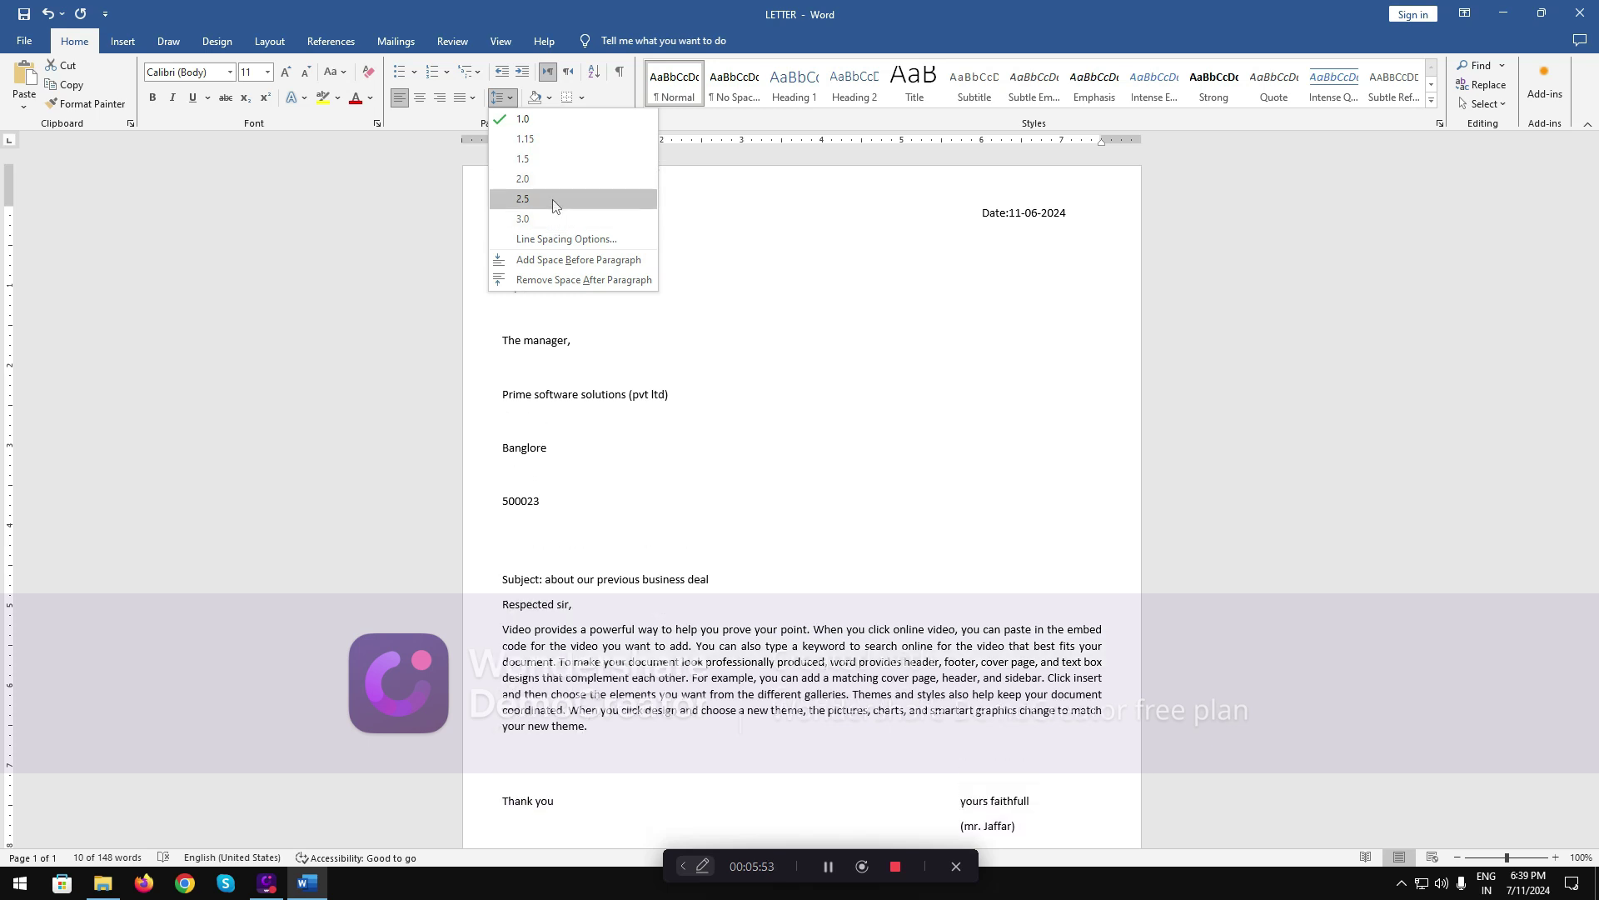
click(554, 121)
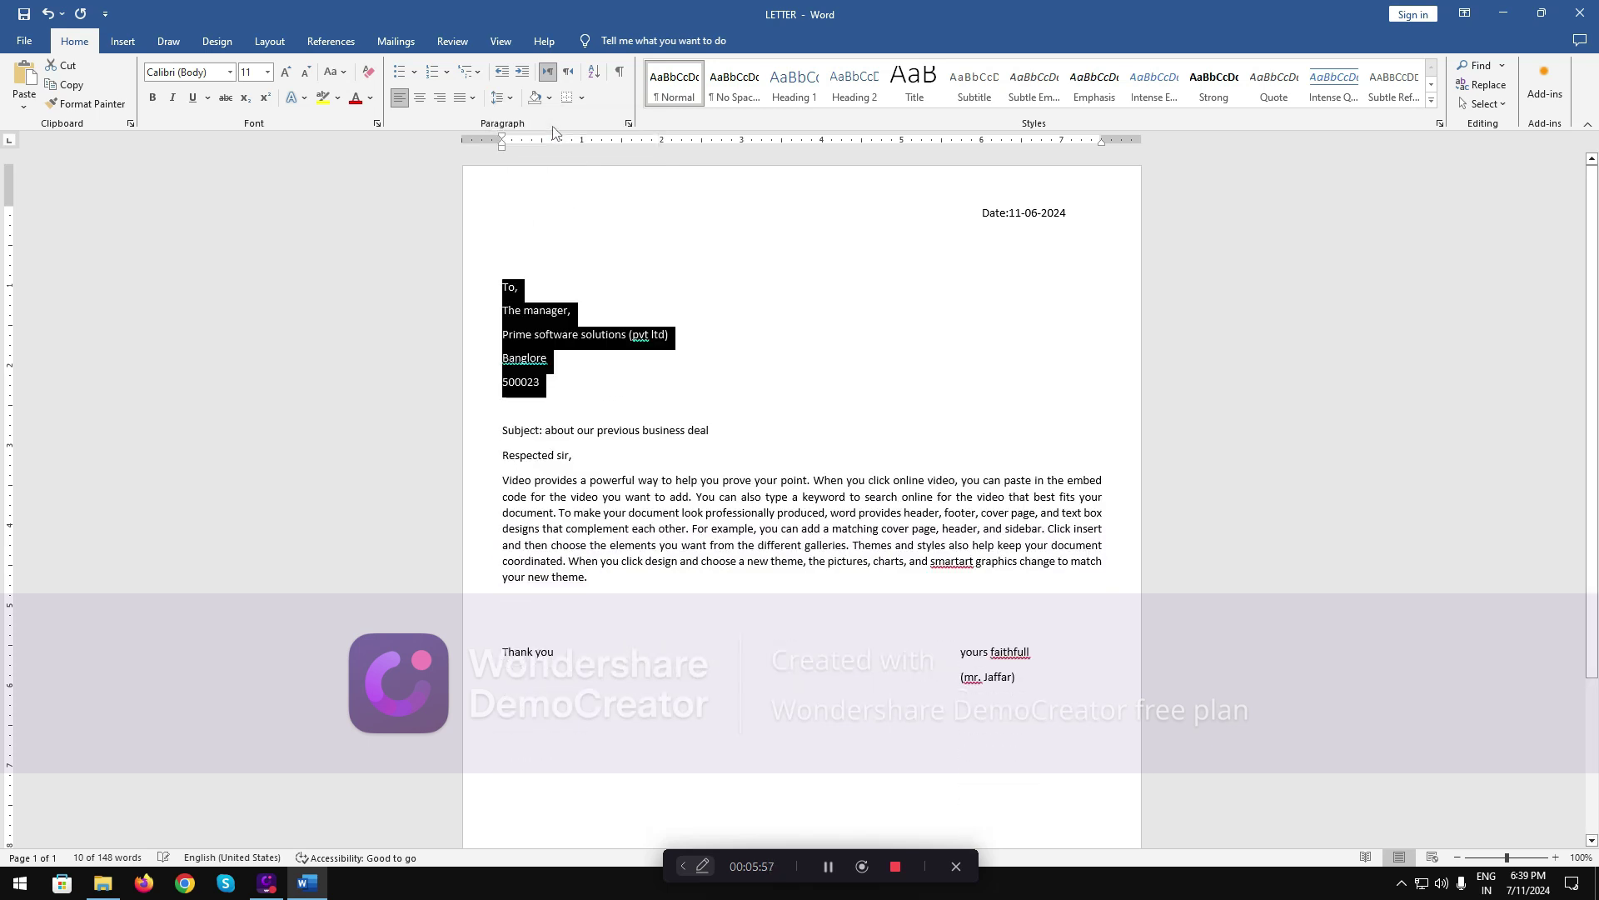
click(591, 212)
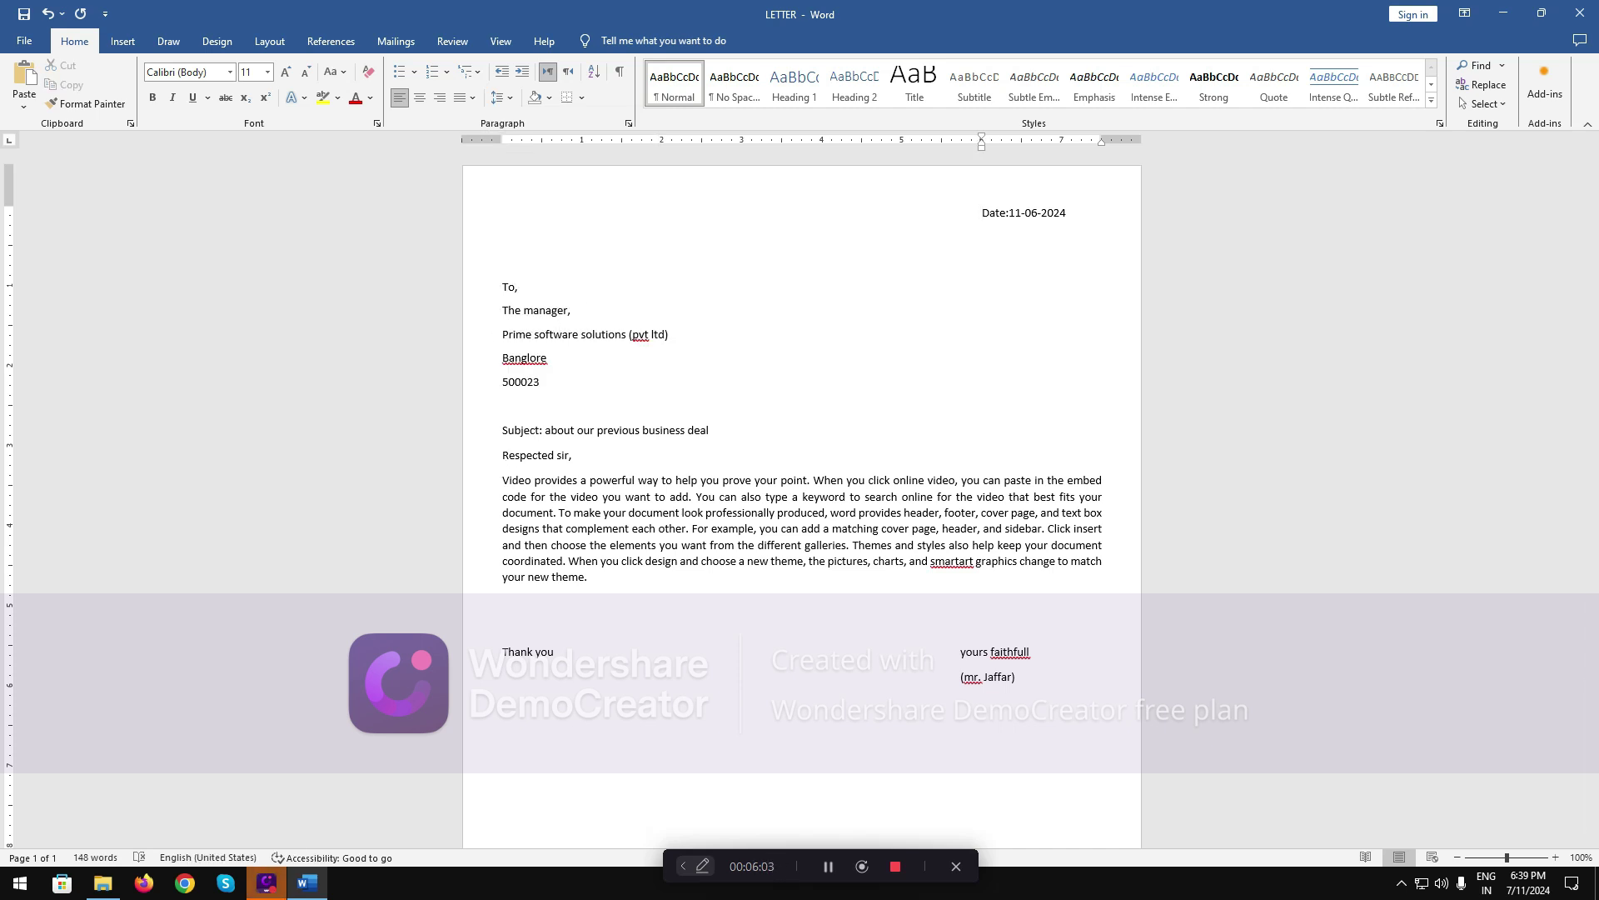
key(ctrl+End)
double_click(993, 216)
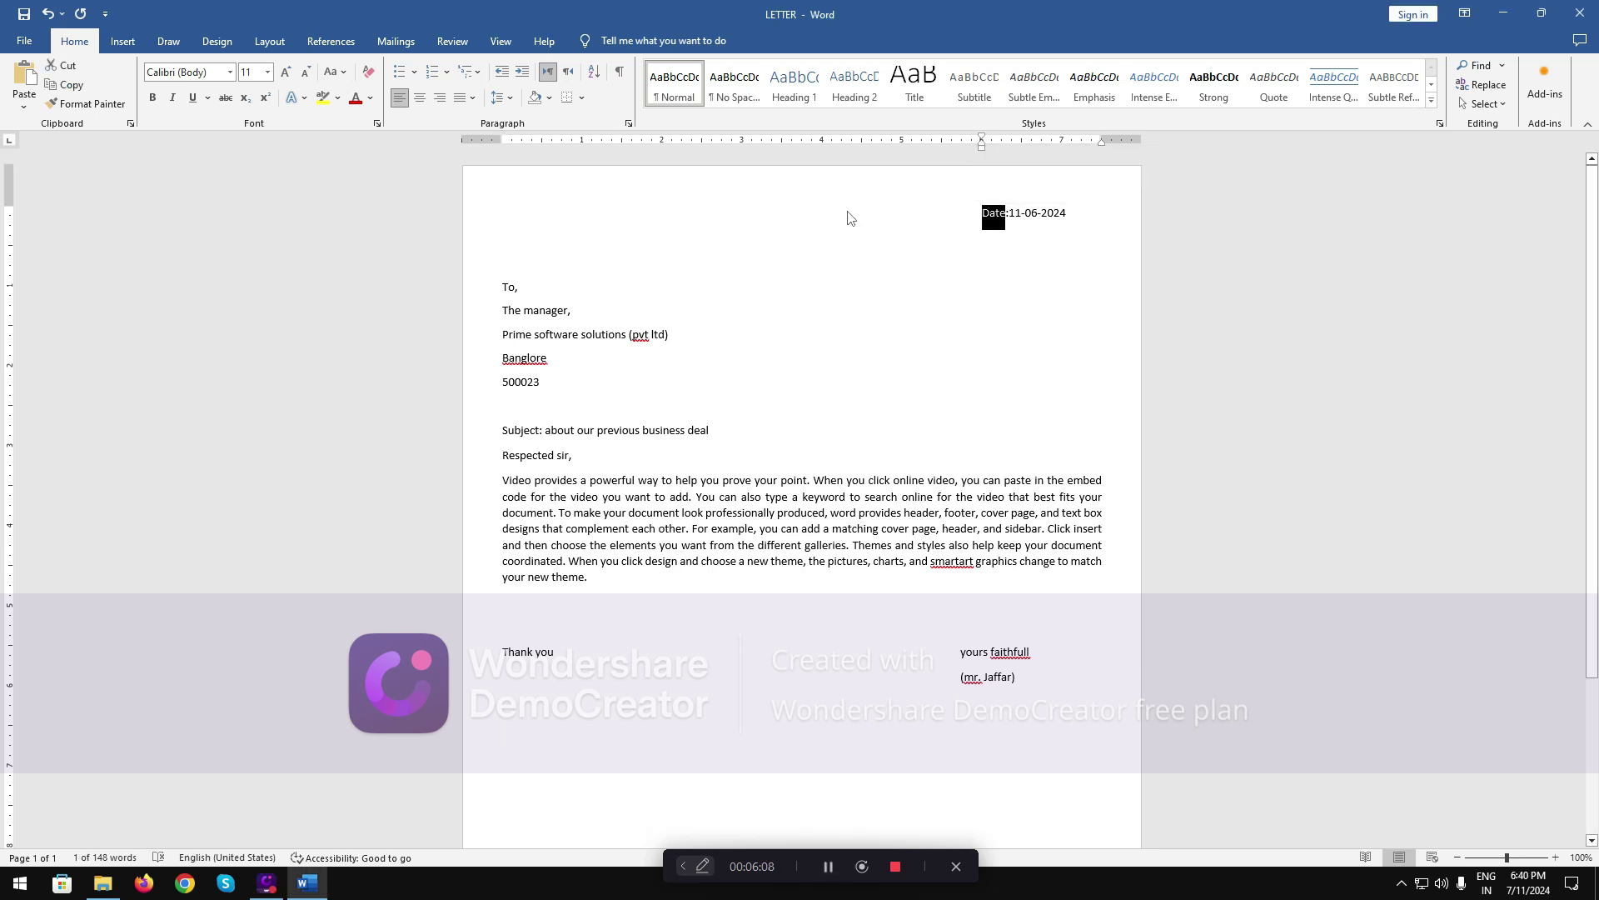
click(983, 215)
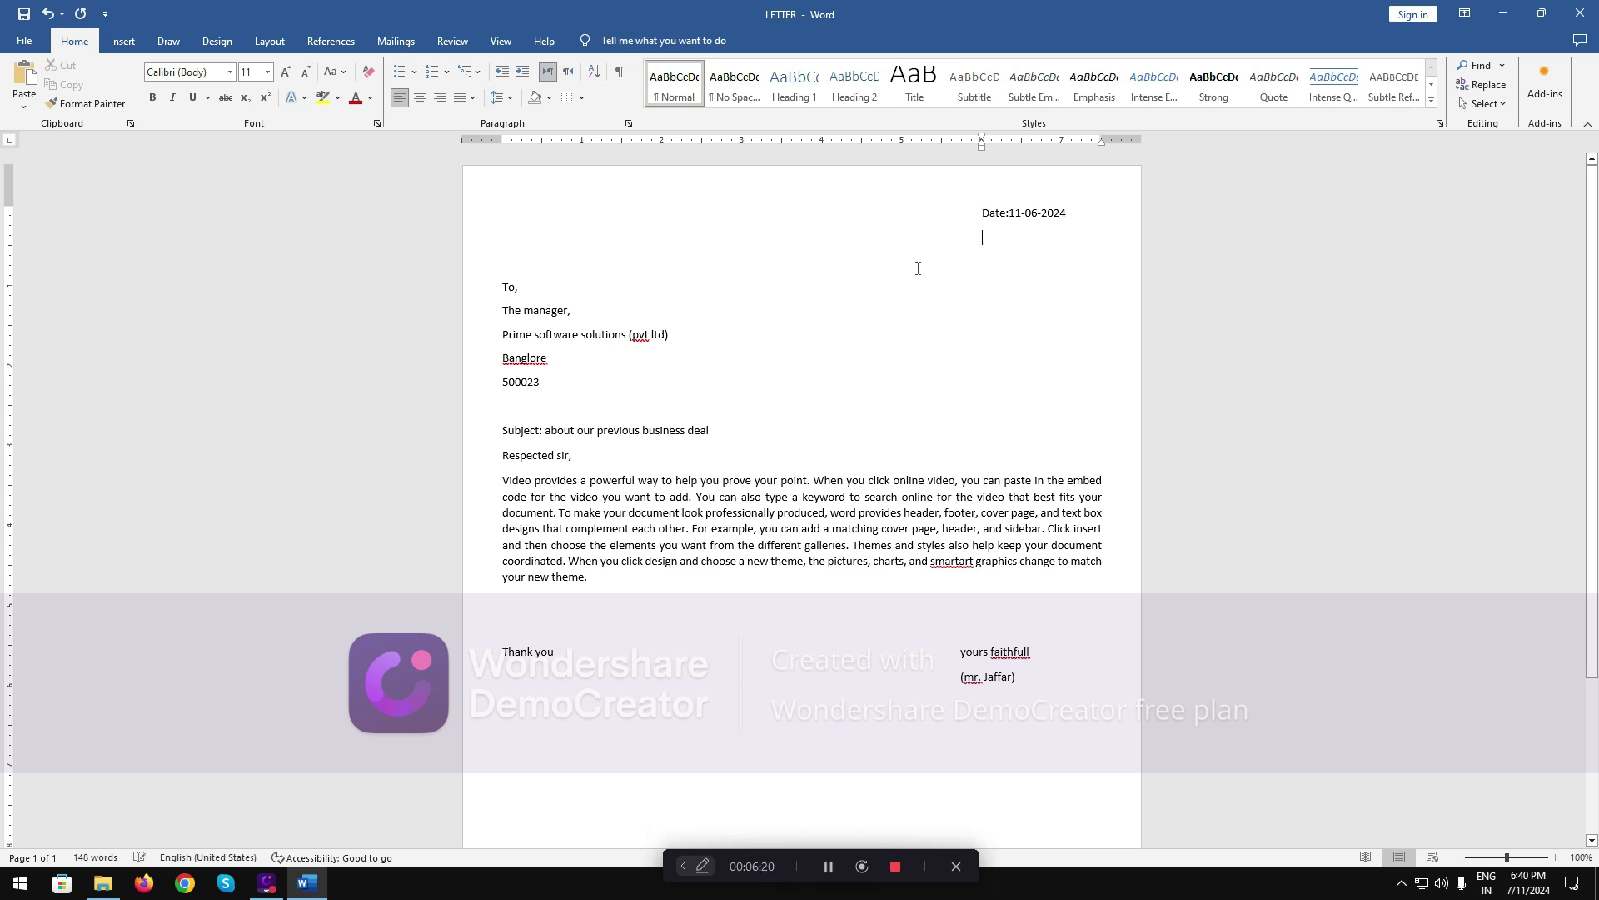
key(ctrl+e)
key(ctrl+z)
key(ctrl+z)
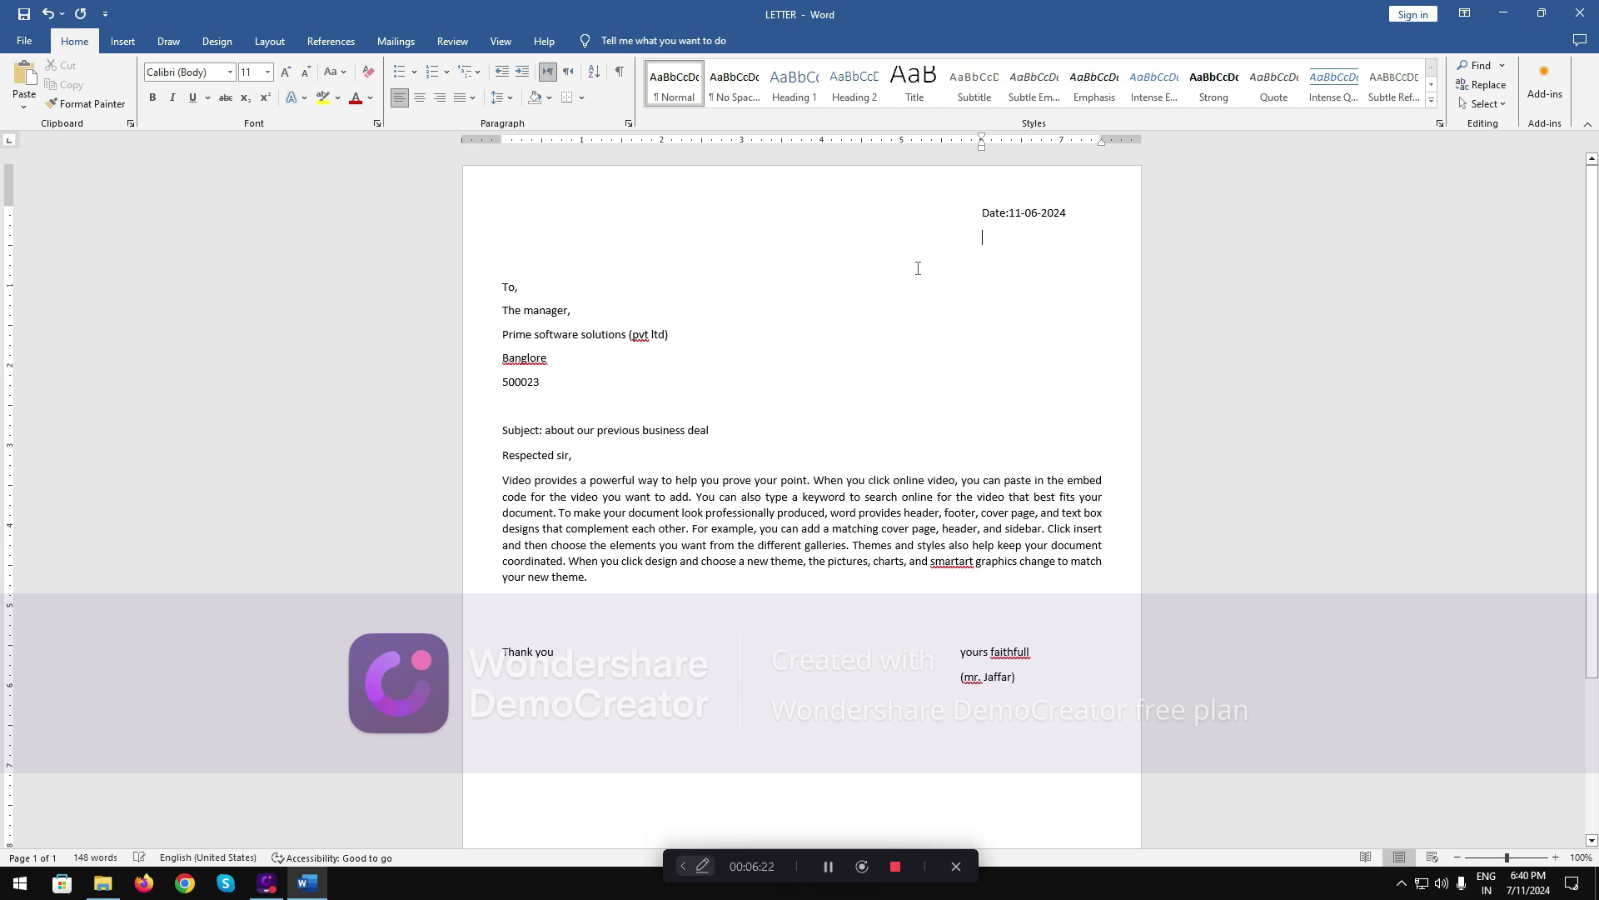